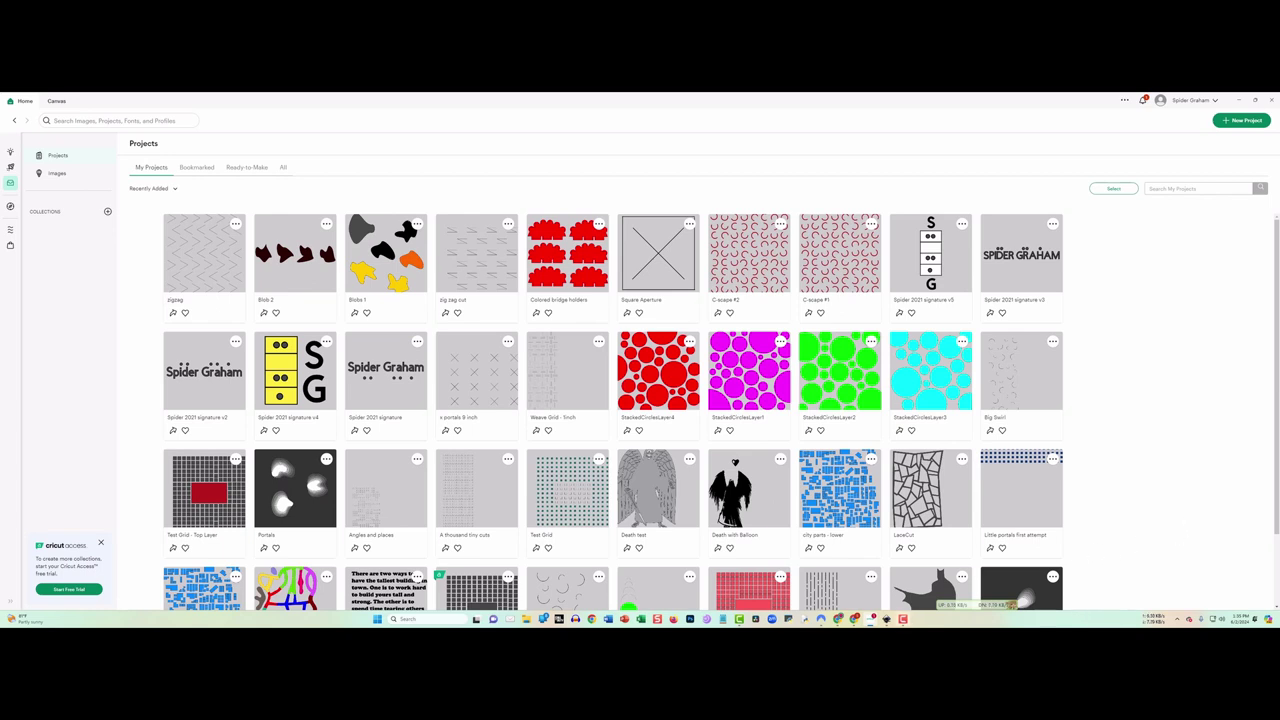
Step: Switch to Inkscape with its blank new document
mouse_move(888, 621)
click(886, 621)
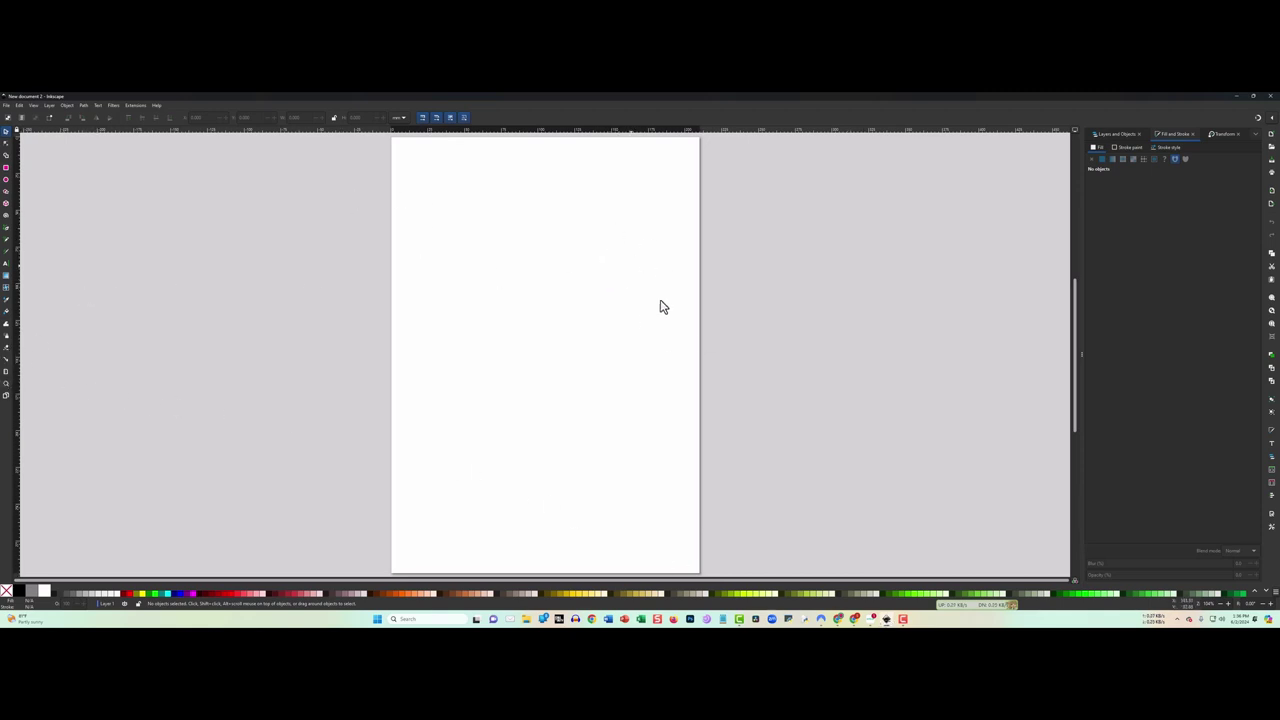
scroll(625, 354, down, 3)
scroll(623, 354, up, 4)
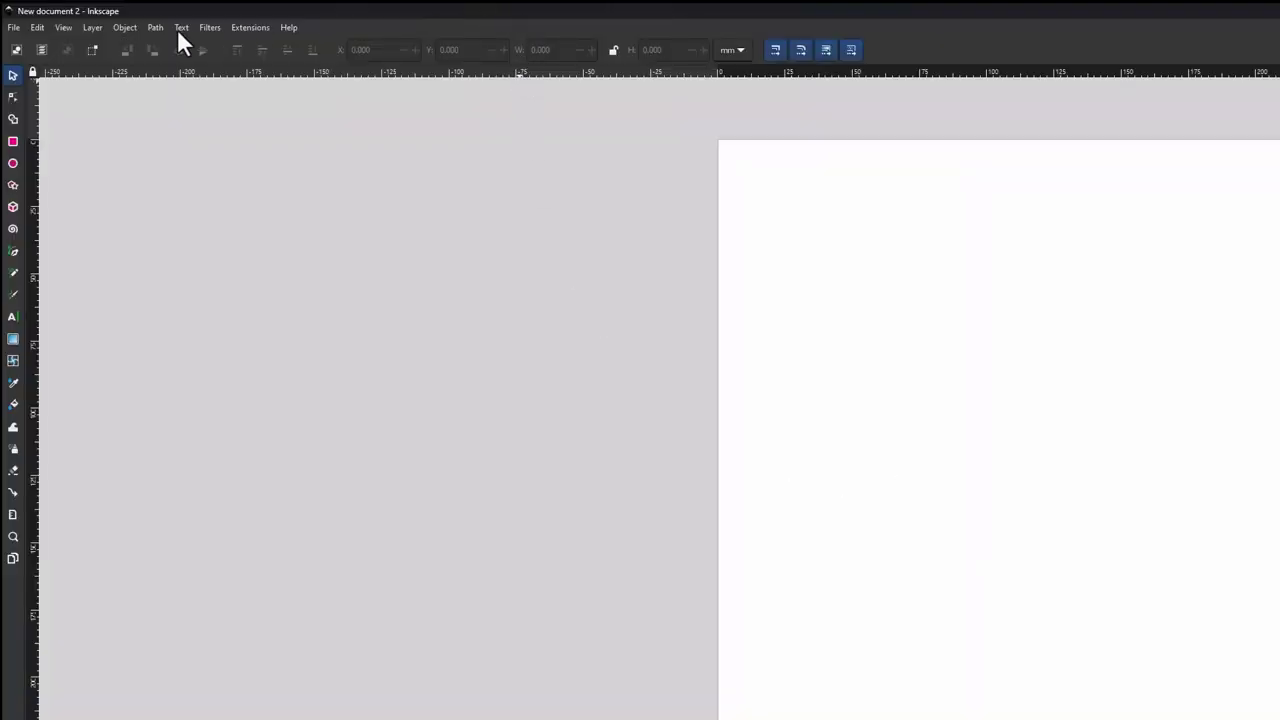
Step: Set the document's page size to 12 in wide by 24 in high and close the document properties
click(14, 27)
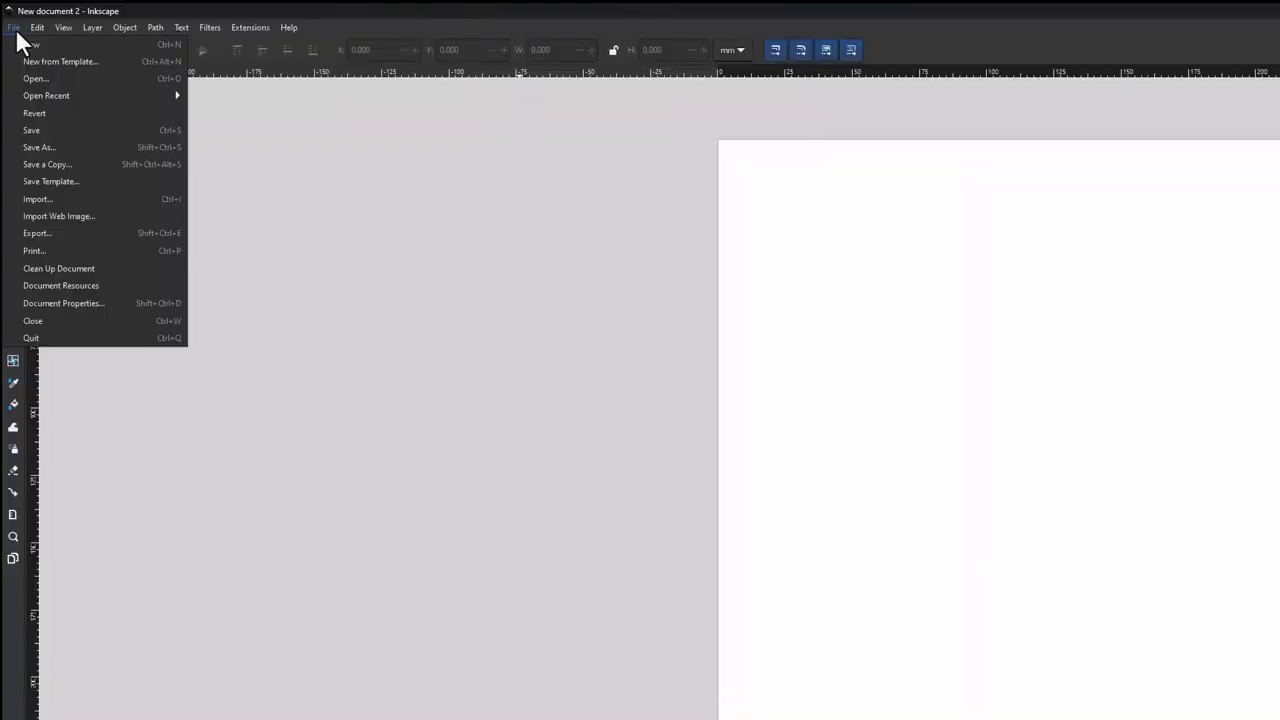
click(73, 305)
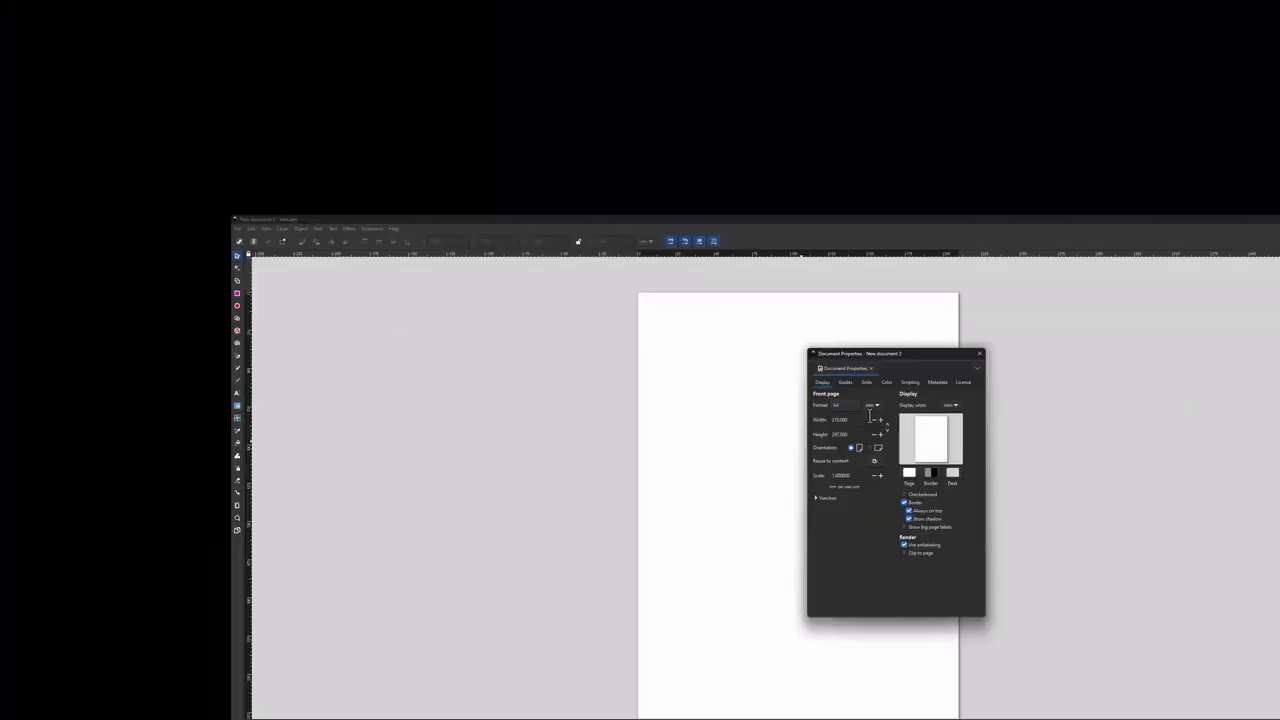
click(876, 406)
click(873, 370)
drag(849, 420, 824, 424)
text(12)
key(Tab)
text(1)
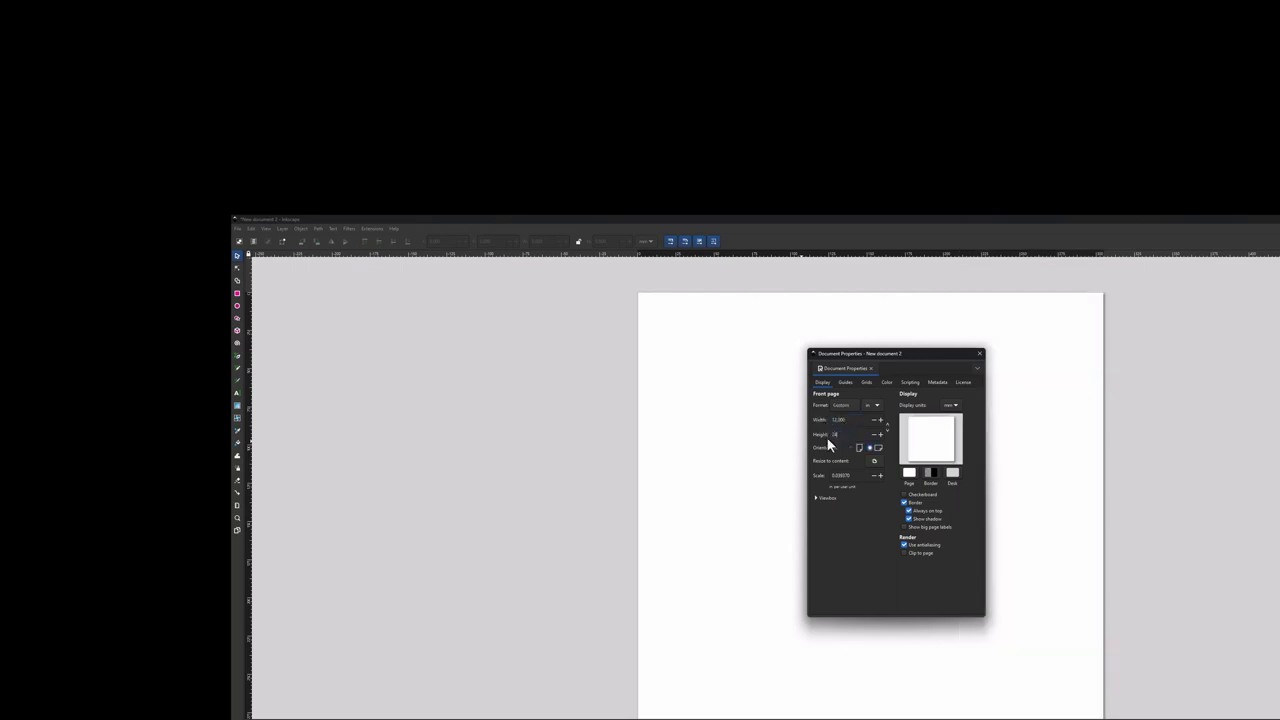
click(1012, 406)
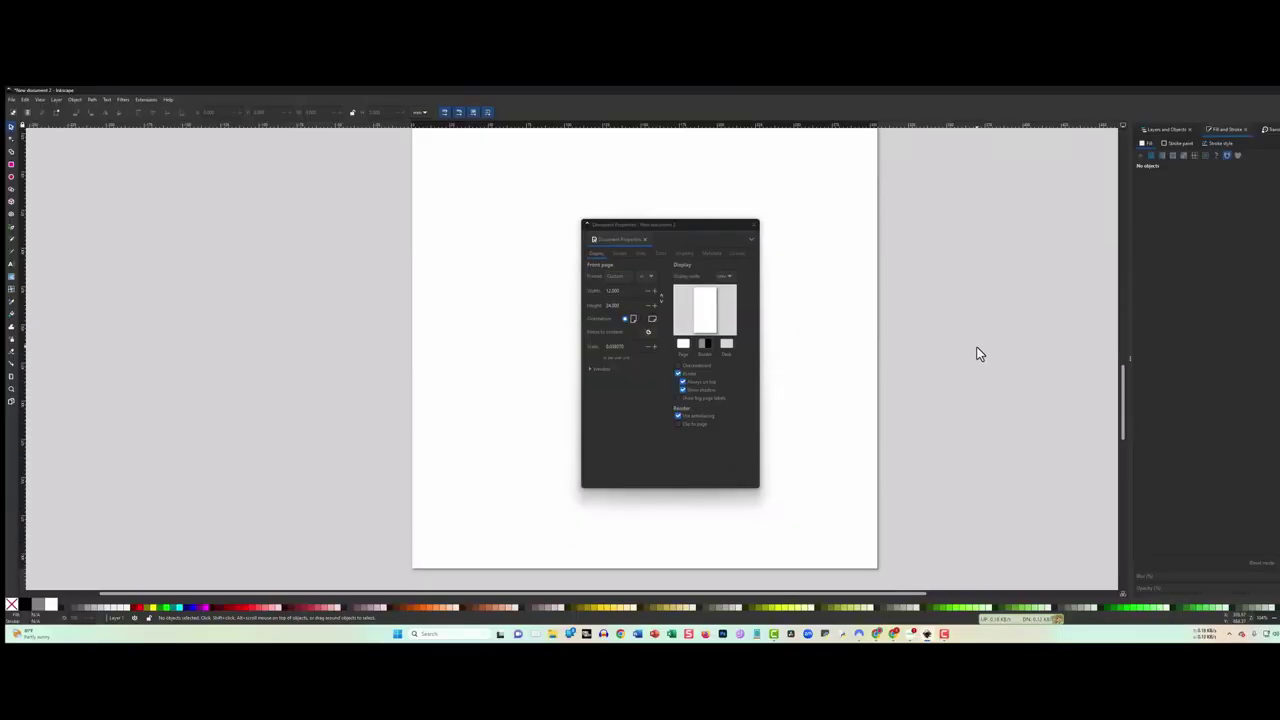
click(12, 390)
shift+click(462, 414)
shift+click(465, 414)
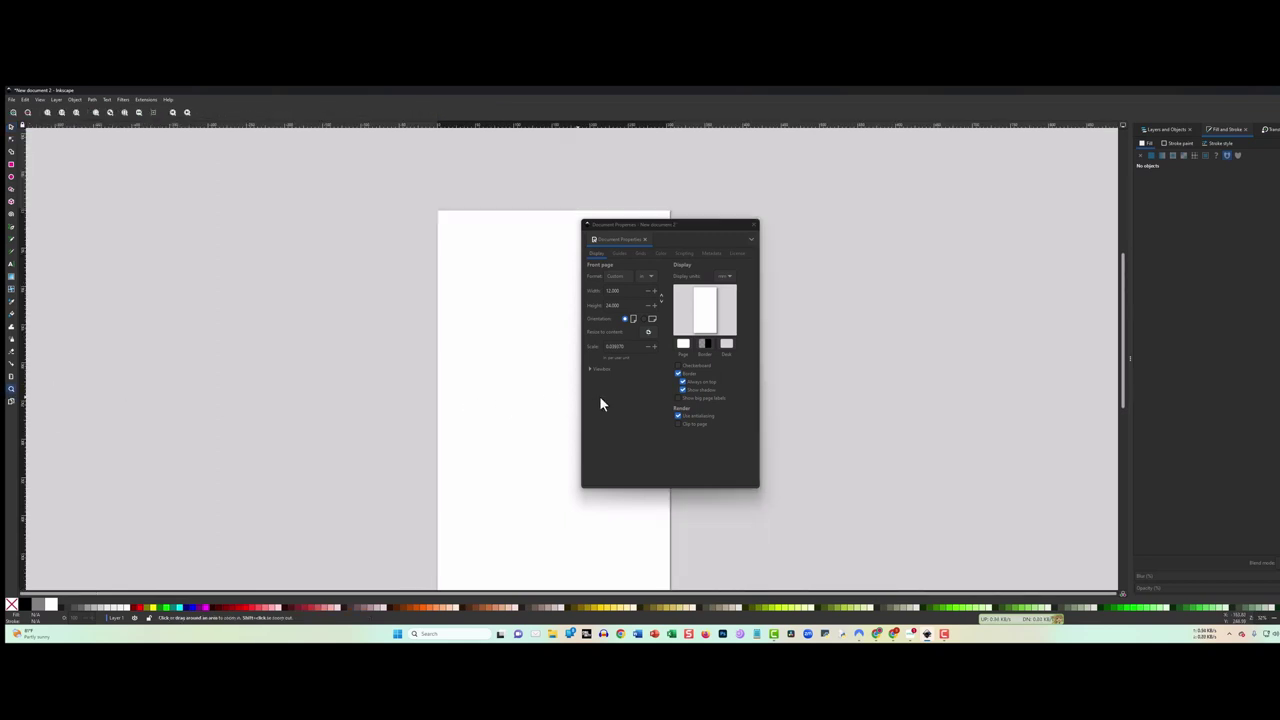
shift+click(792, 447)
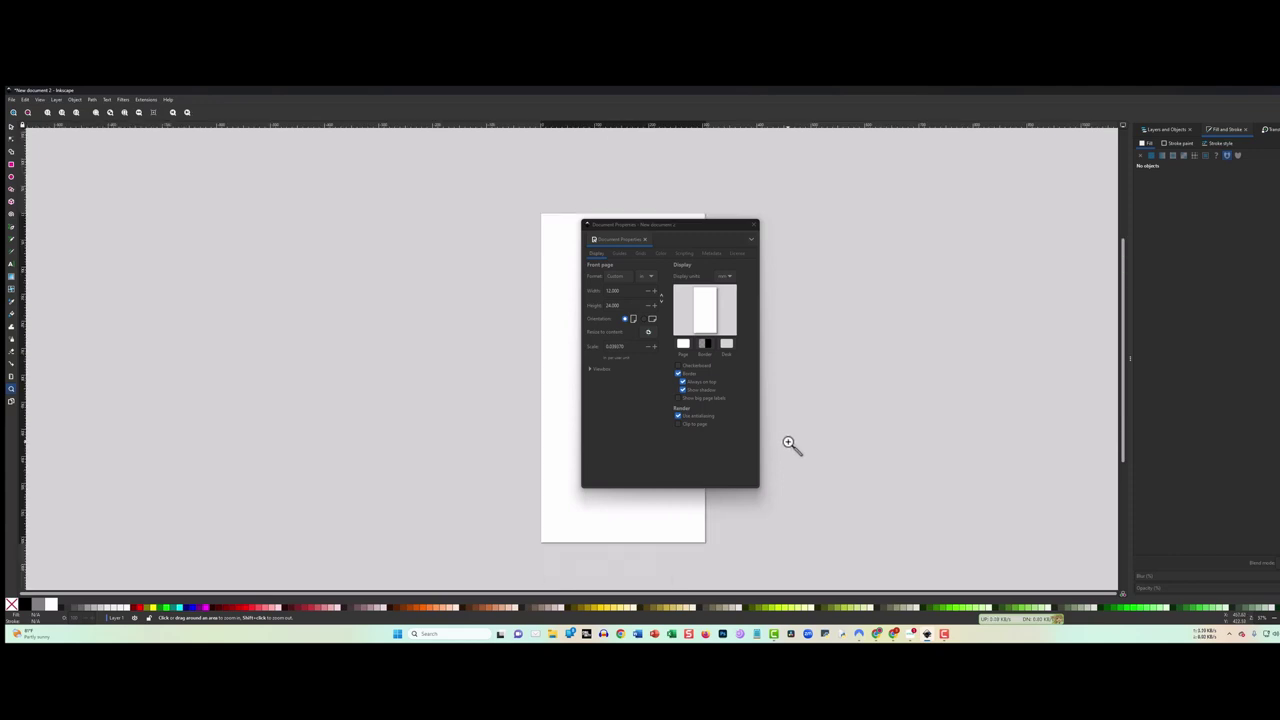
click(750, 225)
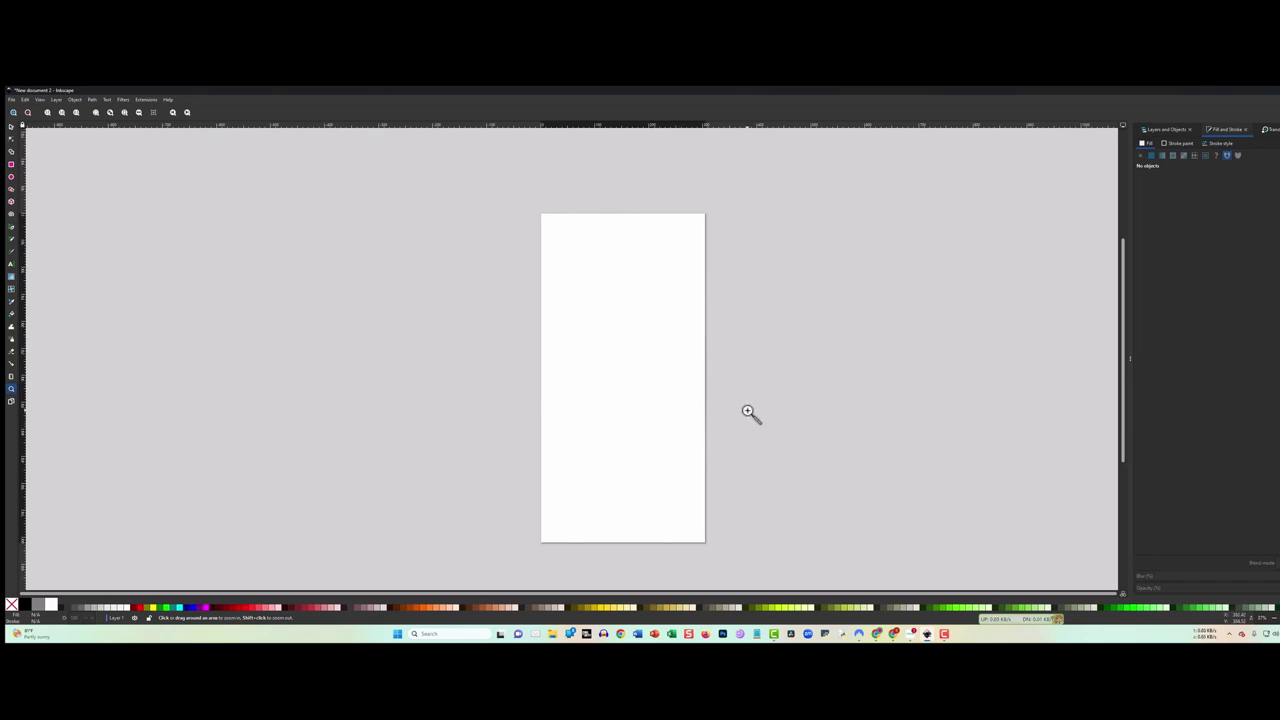
scroll(746, 406, up, 1)
scroll(746, 406, down, 1)
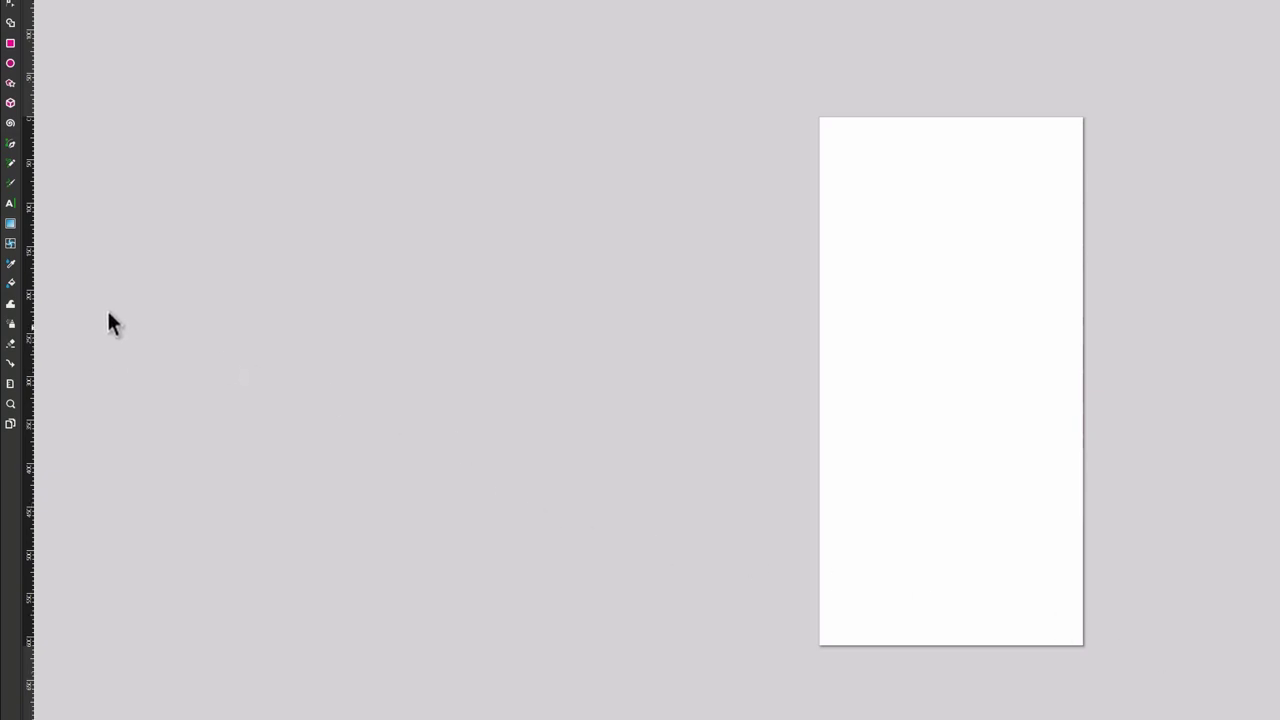
Step: Draw a circle about 110 mm in diameter in the upper part of the page and fill it bright green
click(10, 63)
drag(904, 197, 998, 313)
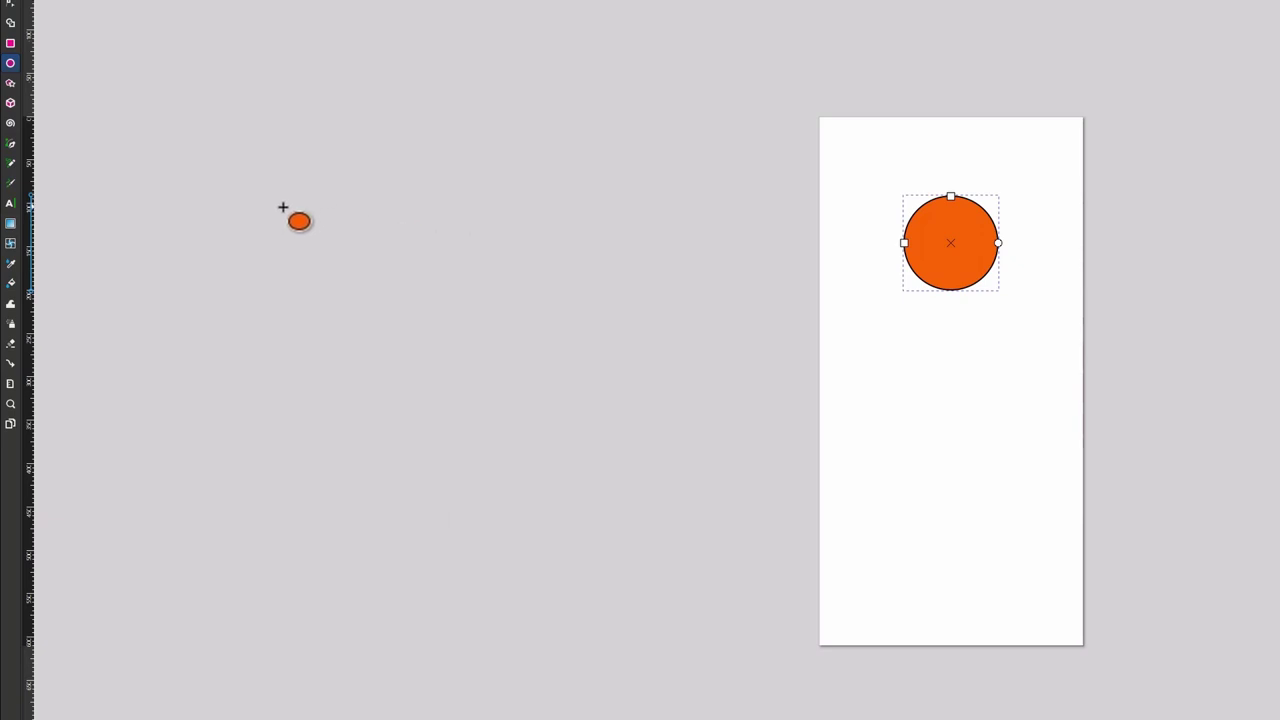
click(12, 3)
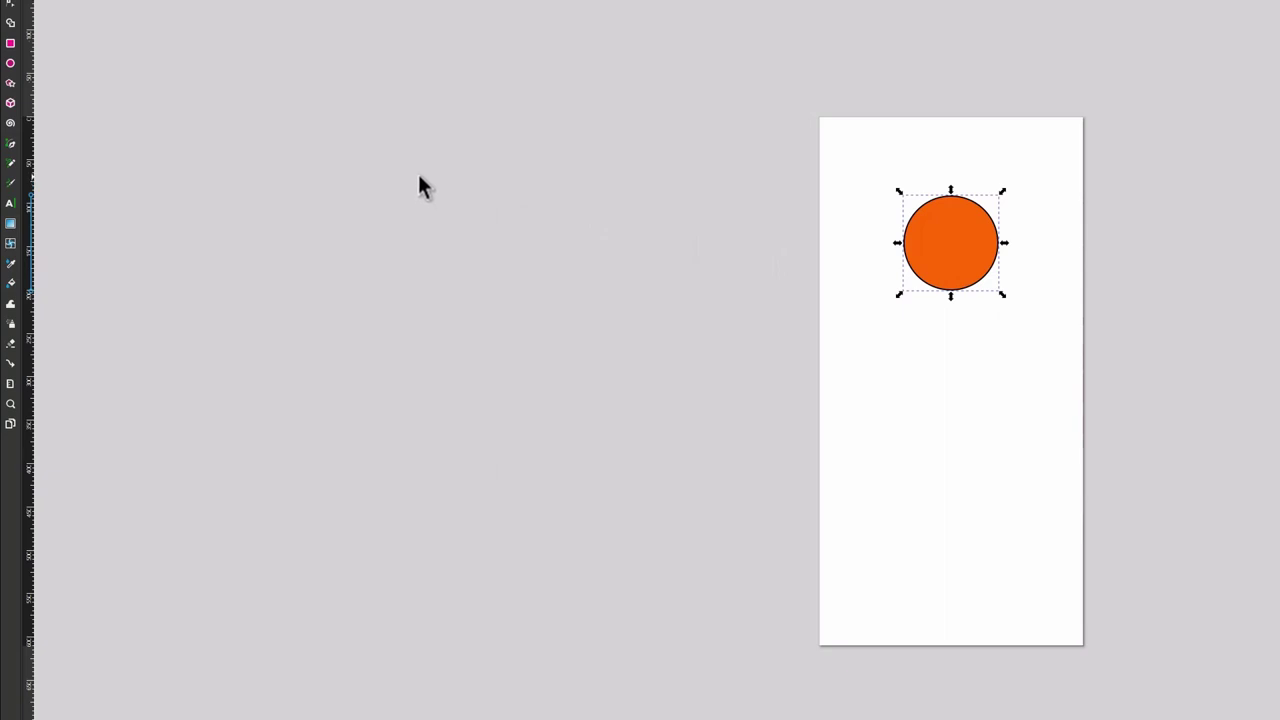
click(11, 44)
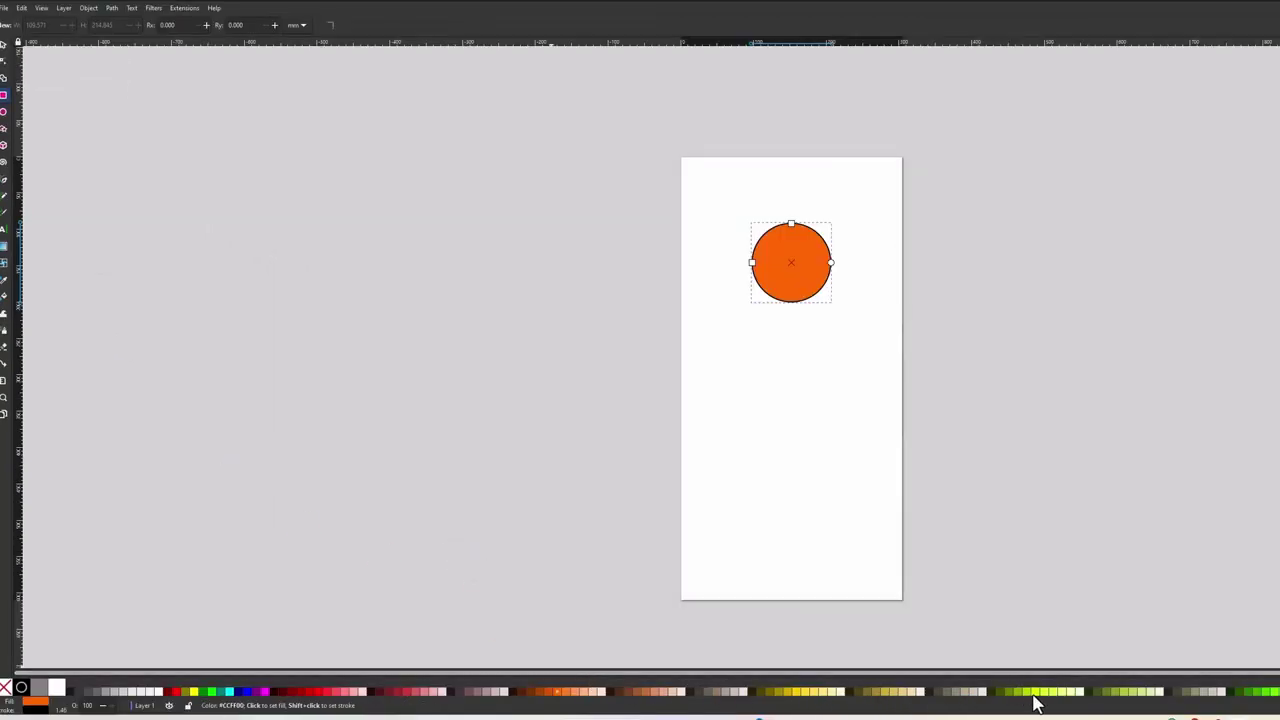
click(1263, 693)
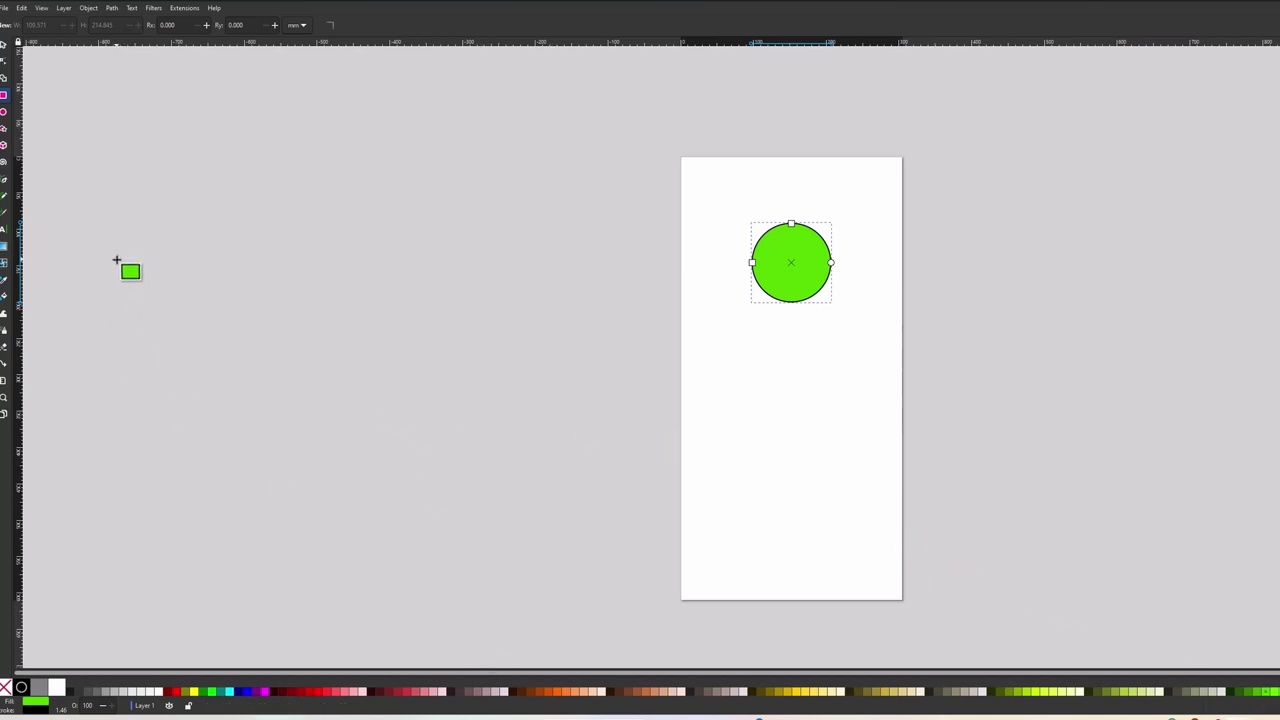
Step: Draw a rectangle about 119 by 168 mm below the circle and fill it yellow (#FFD42A)
drag(740, 348, 827, 470)
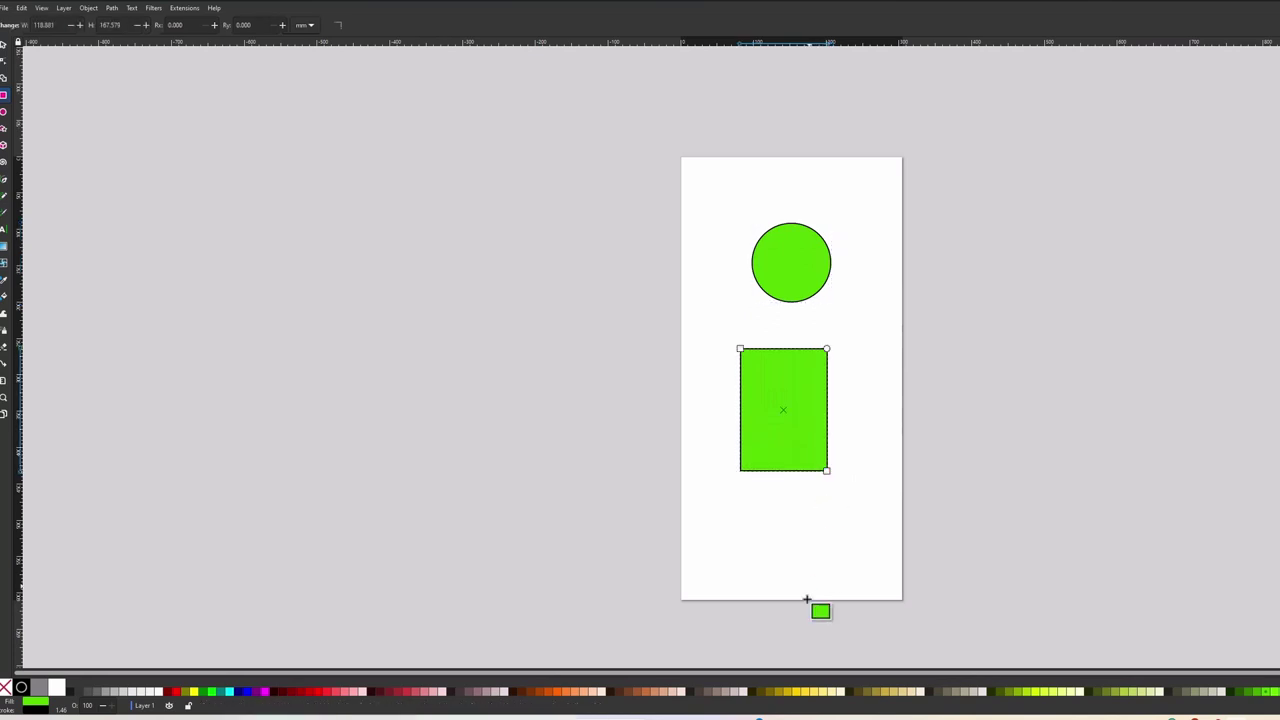
click(804, 694)
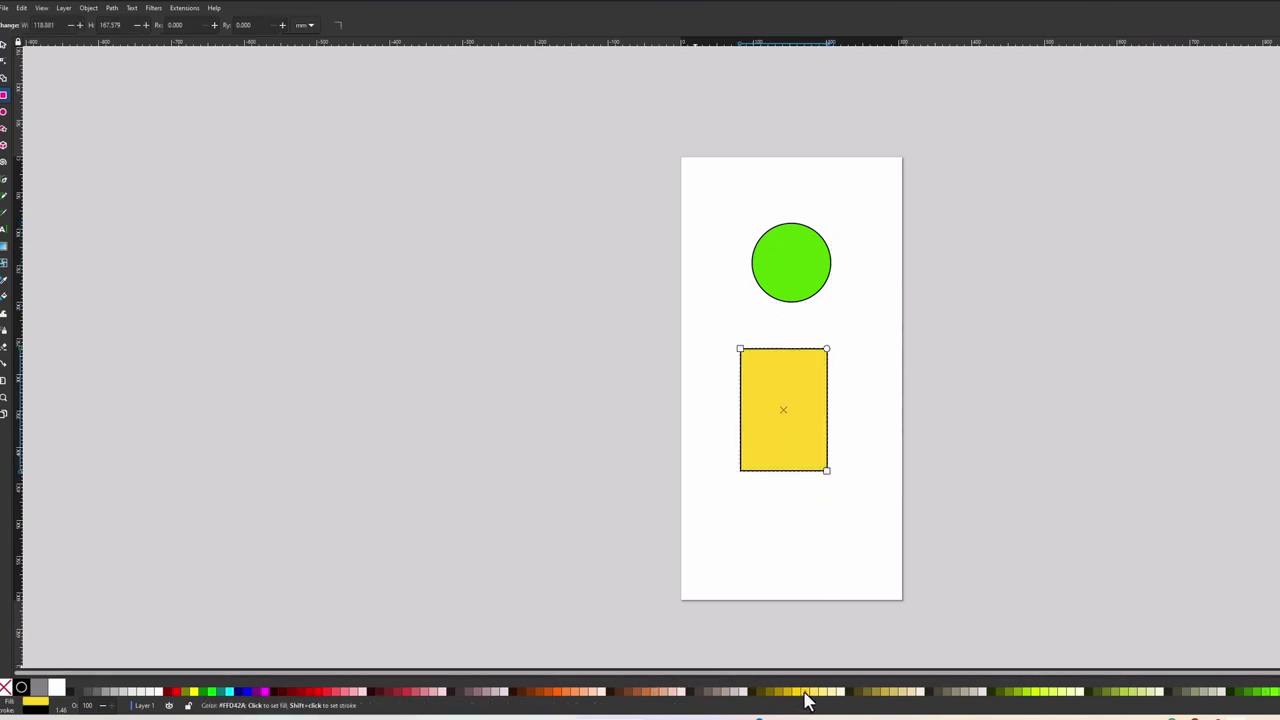
Step: Move the yellow rectangle over the circle's right half and use Cut Path to cut the circle along the rectangle's edge
click(3, 45)
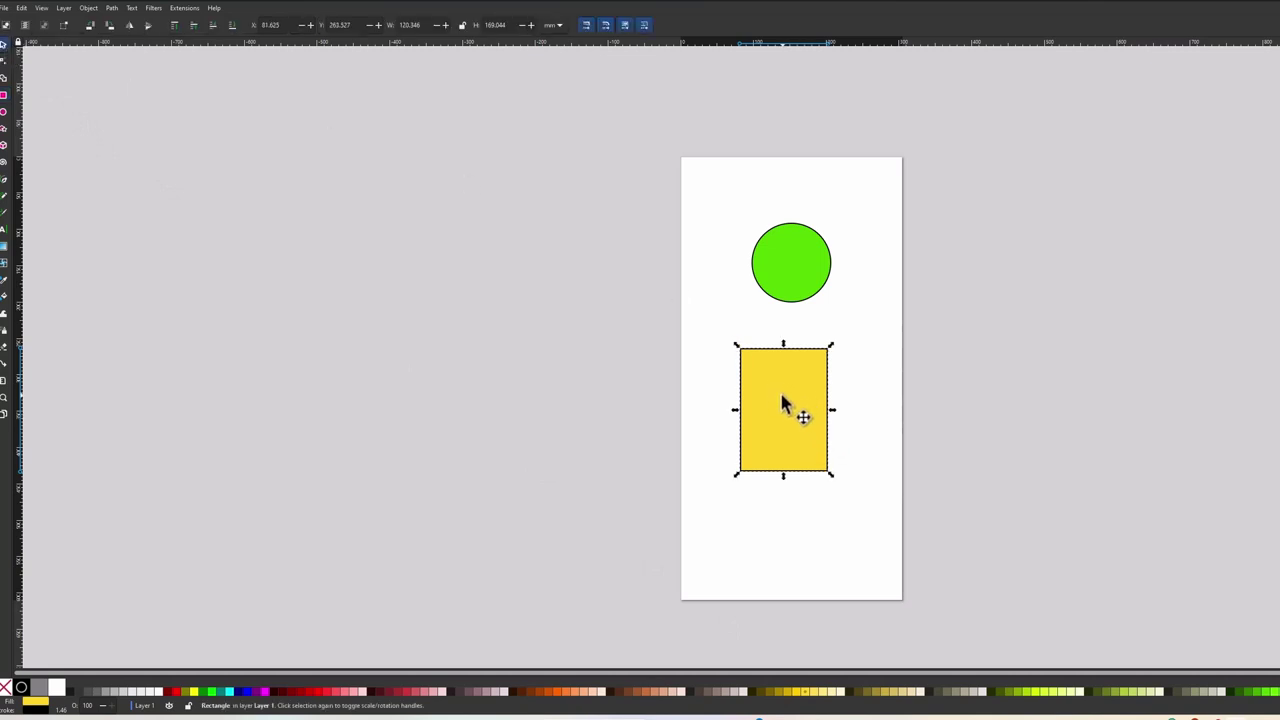
drag(780, 408, 829, 250)
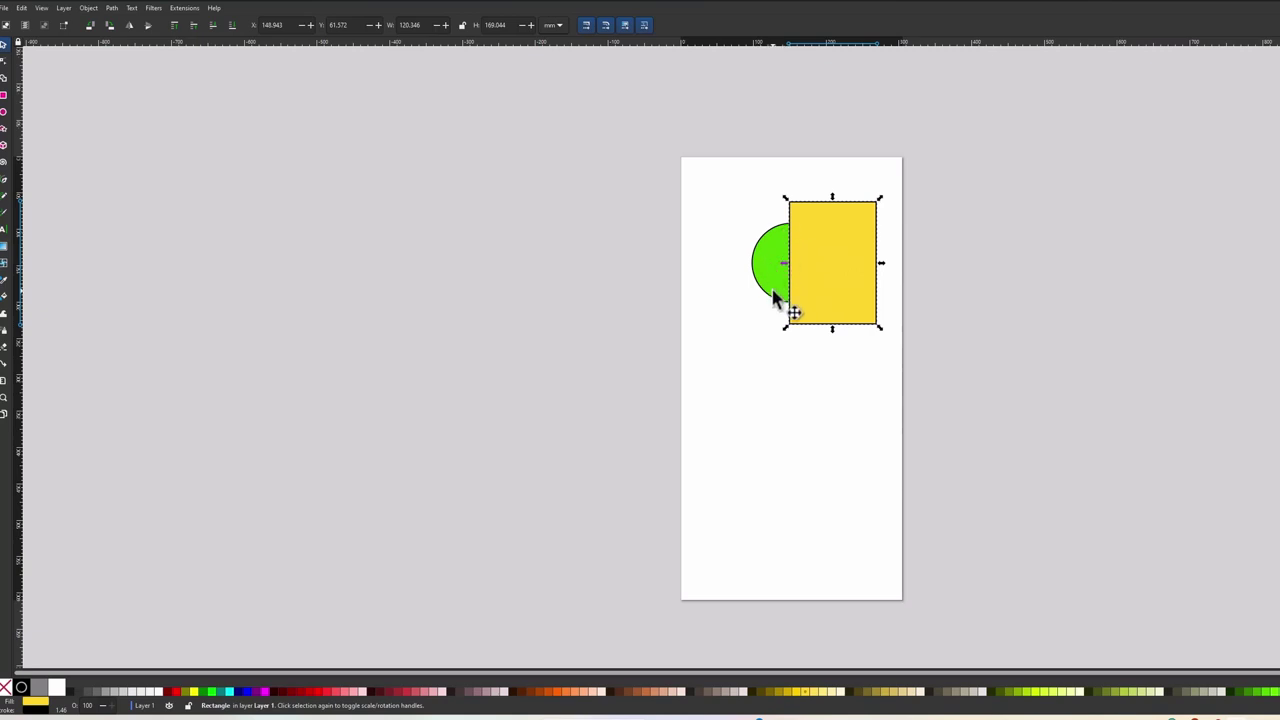
drag(697, 152, 912, 375)
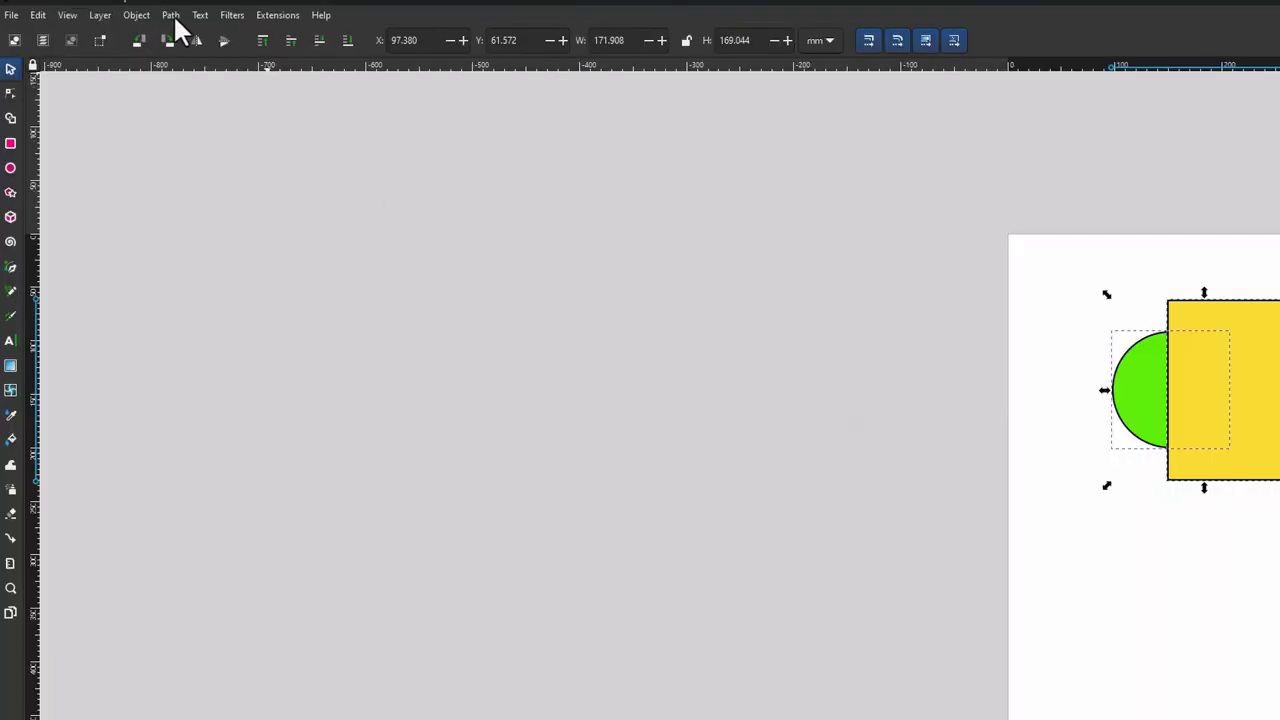
click(173, 15)
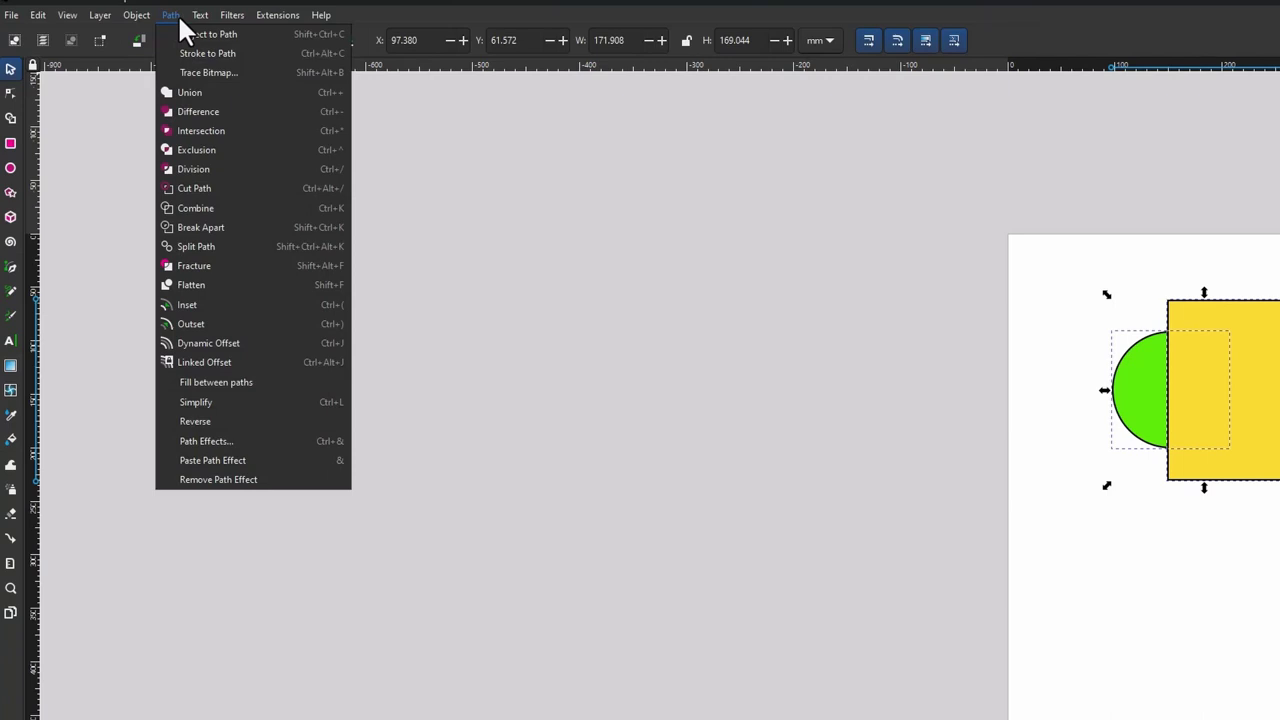
click(197, 190)
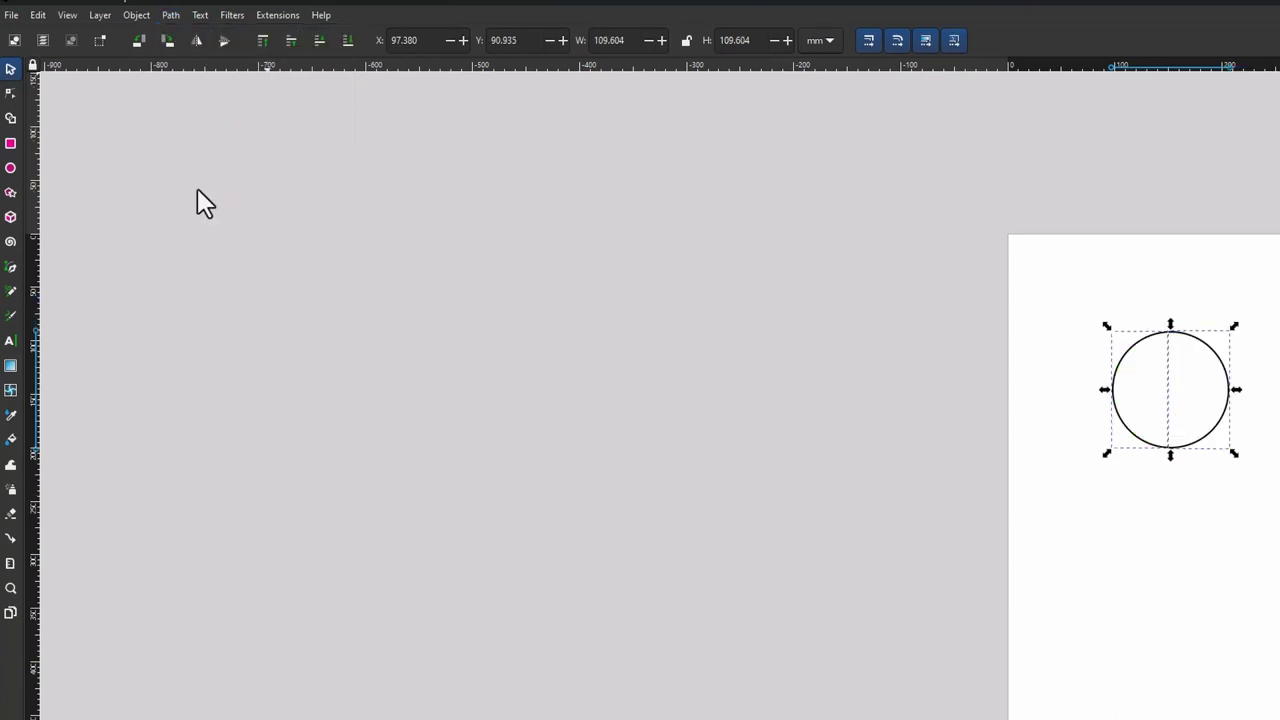
click(1174, 598)
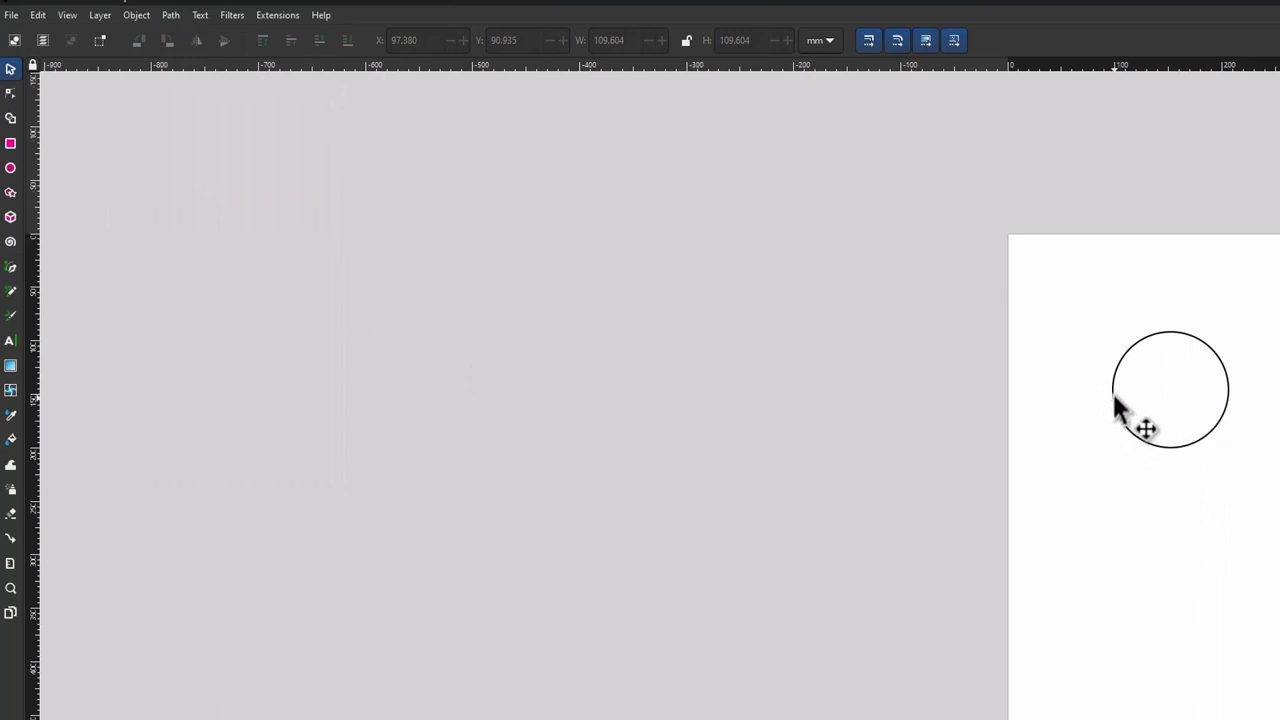
Step: Pull the right half of the cut circle away from the left half and delete it
click(1205, 437)
drag(1206, 437, 1266, 434)
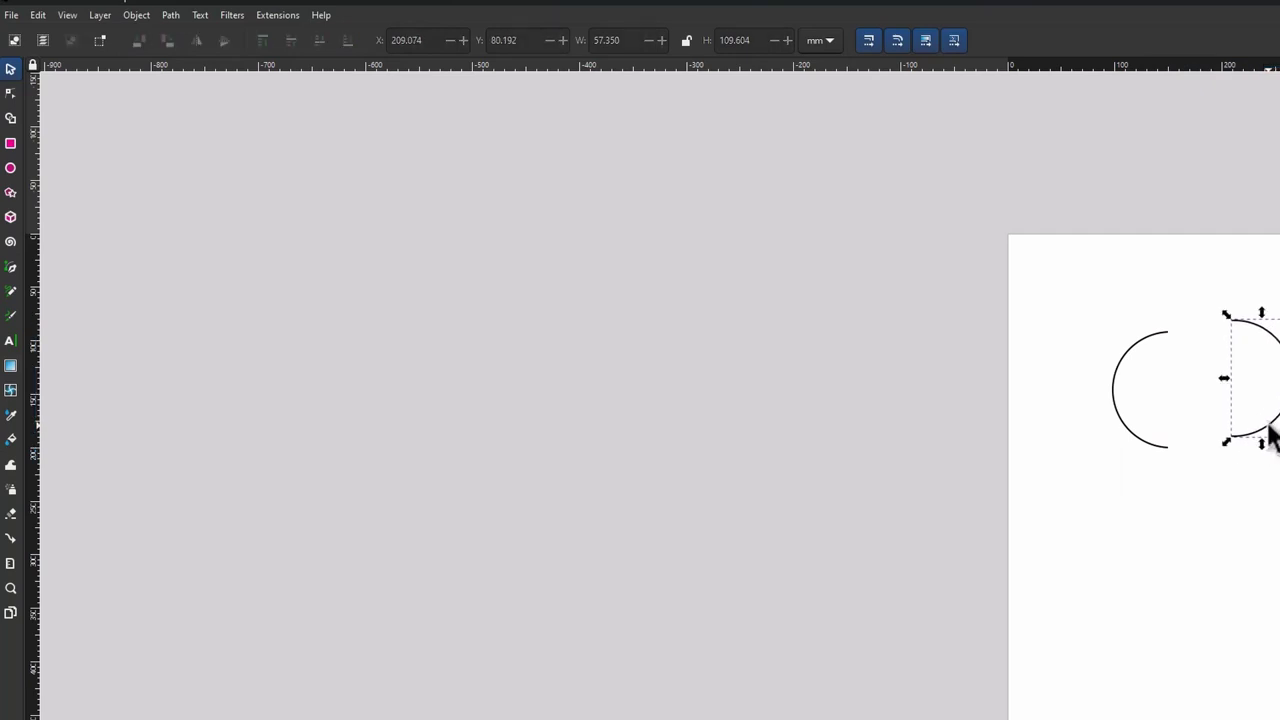
key(Delete)
drag(726, 219, 821, 364)
key(Escape)
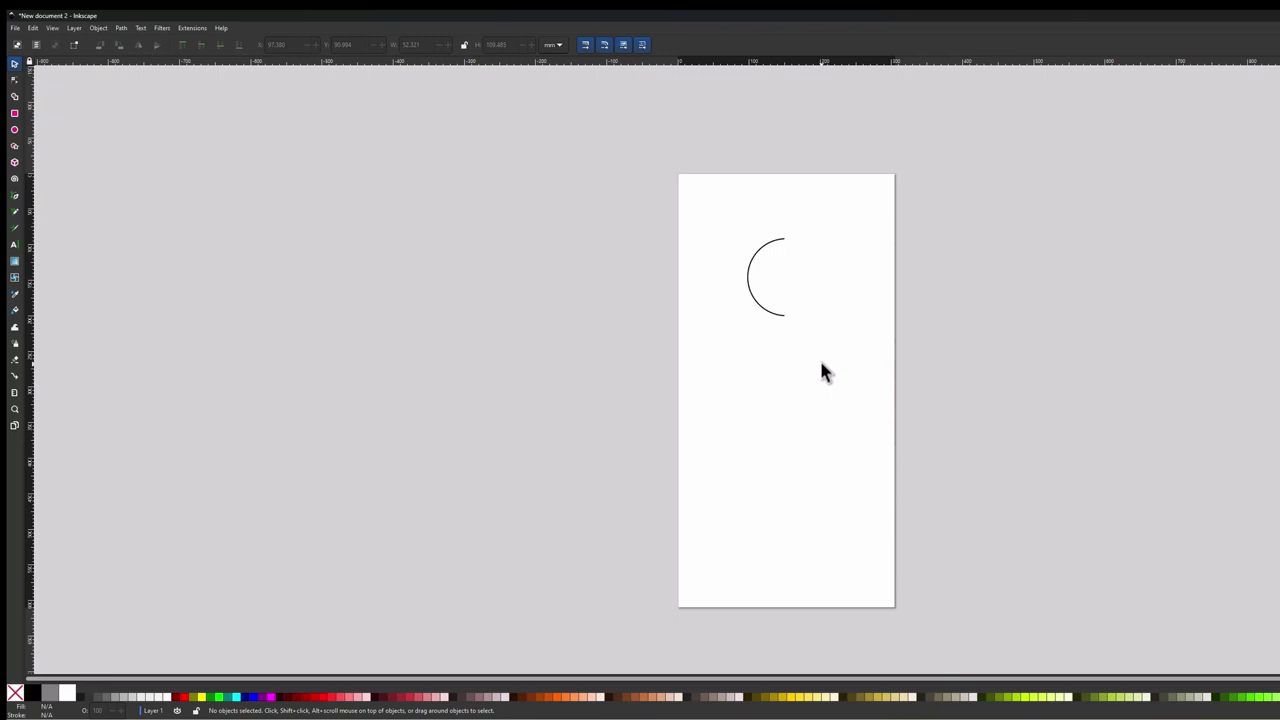
Step: Move the remaining half-circle arc up about 40 mm and place a duplicate near the page's lower-left corner
click(765, 249)
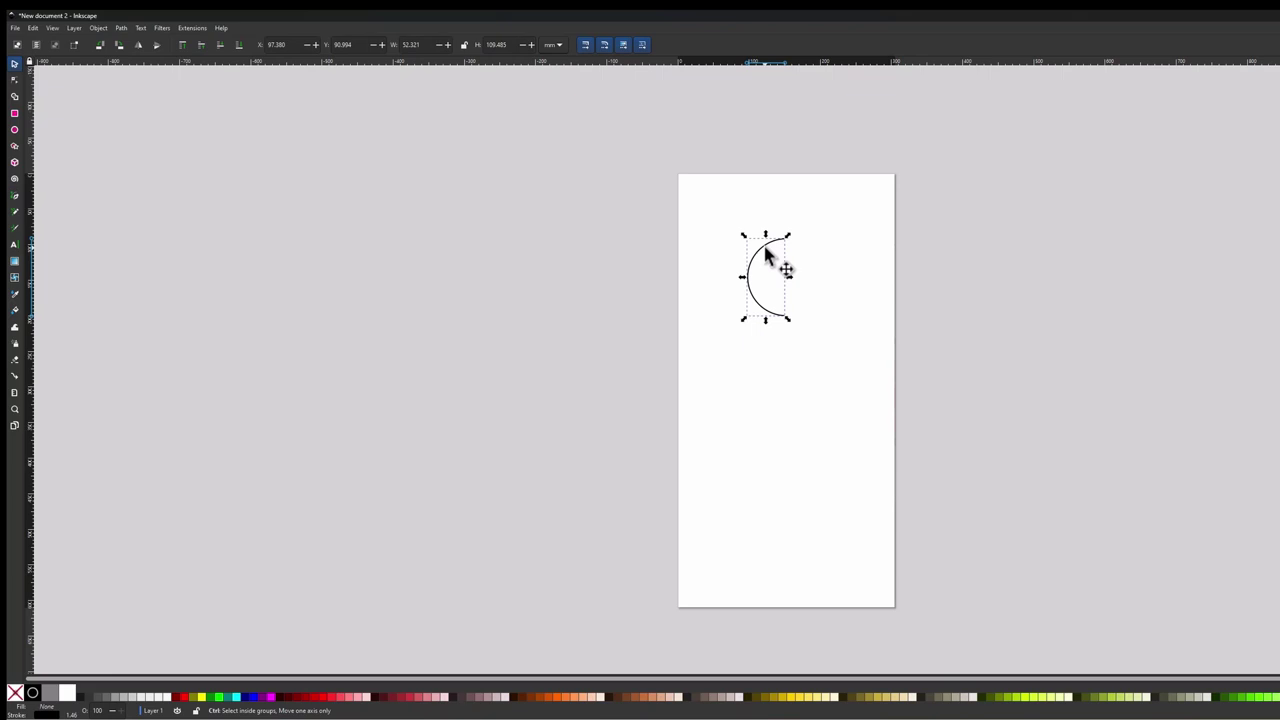
key(Delete)
key(ctrl+z)
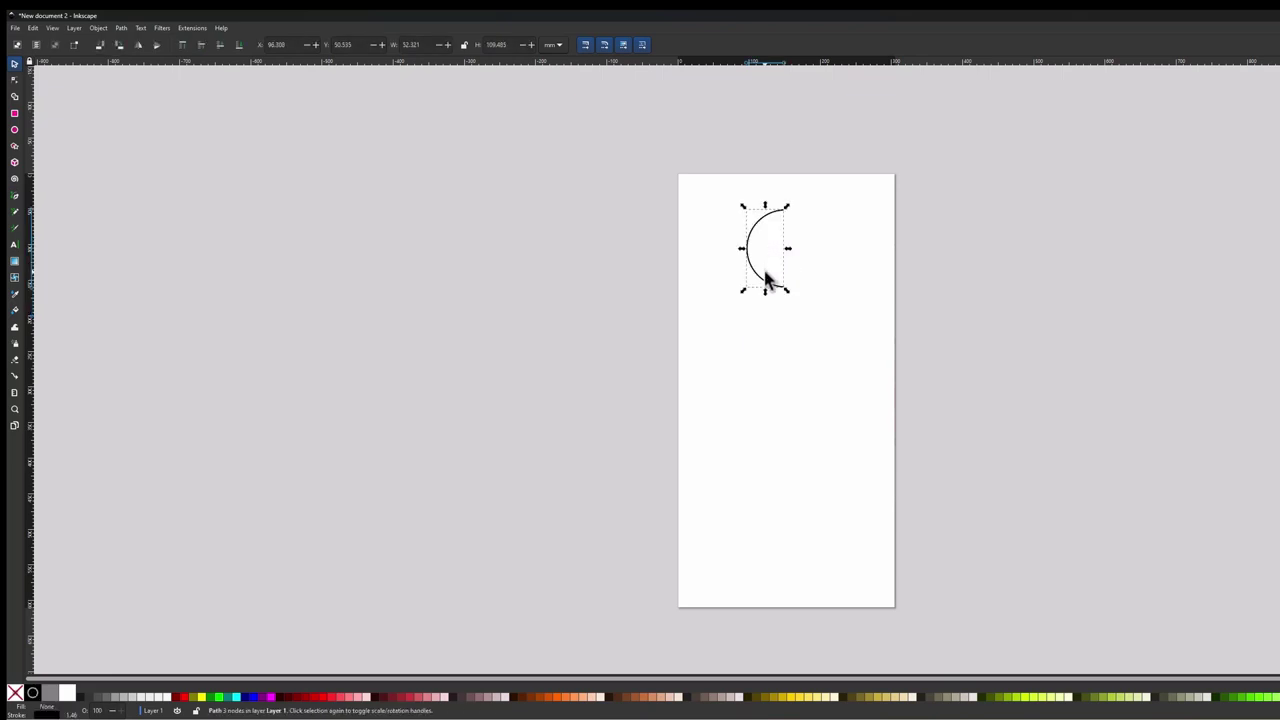
key(ctrl+d)
drag(767, 287, 716, 596)
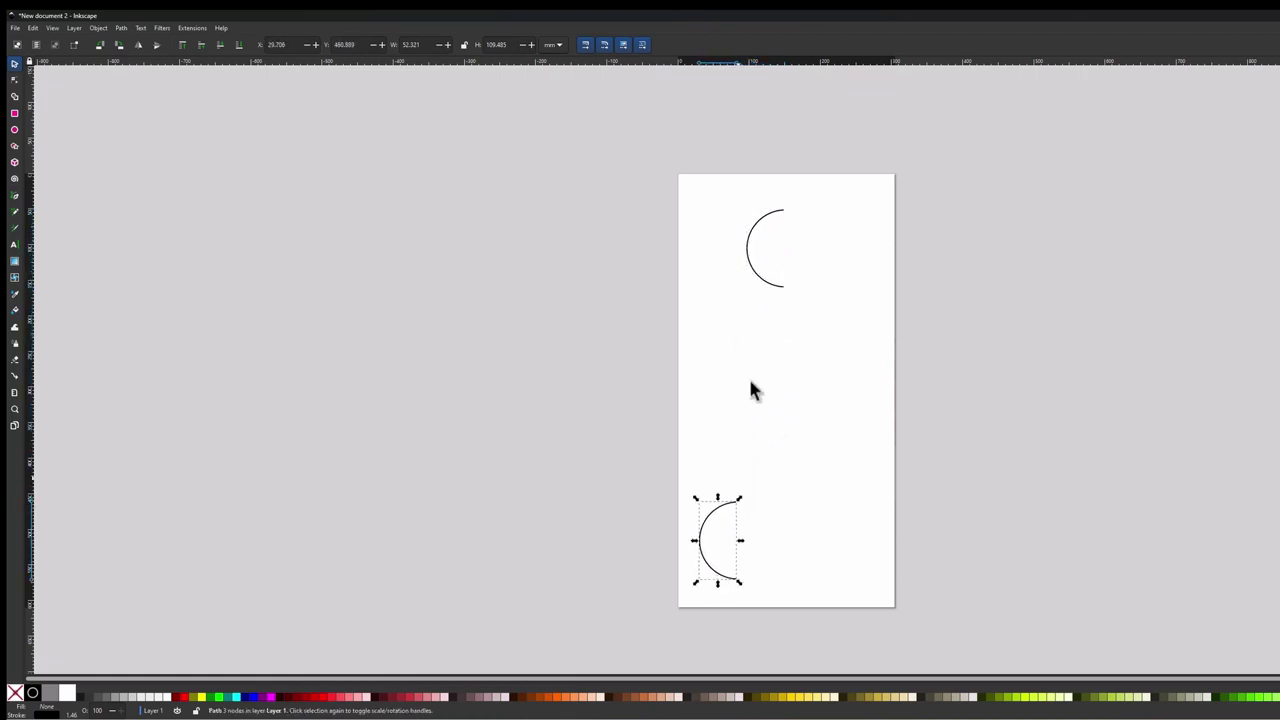
Step: Try stretching the upper arc without keeping its proportions, and undo the change
click(770, 284)
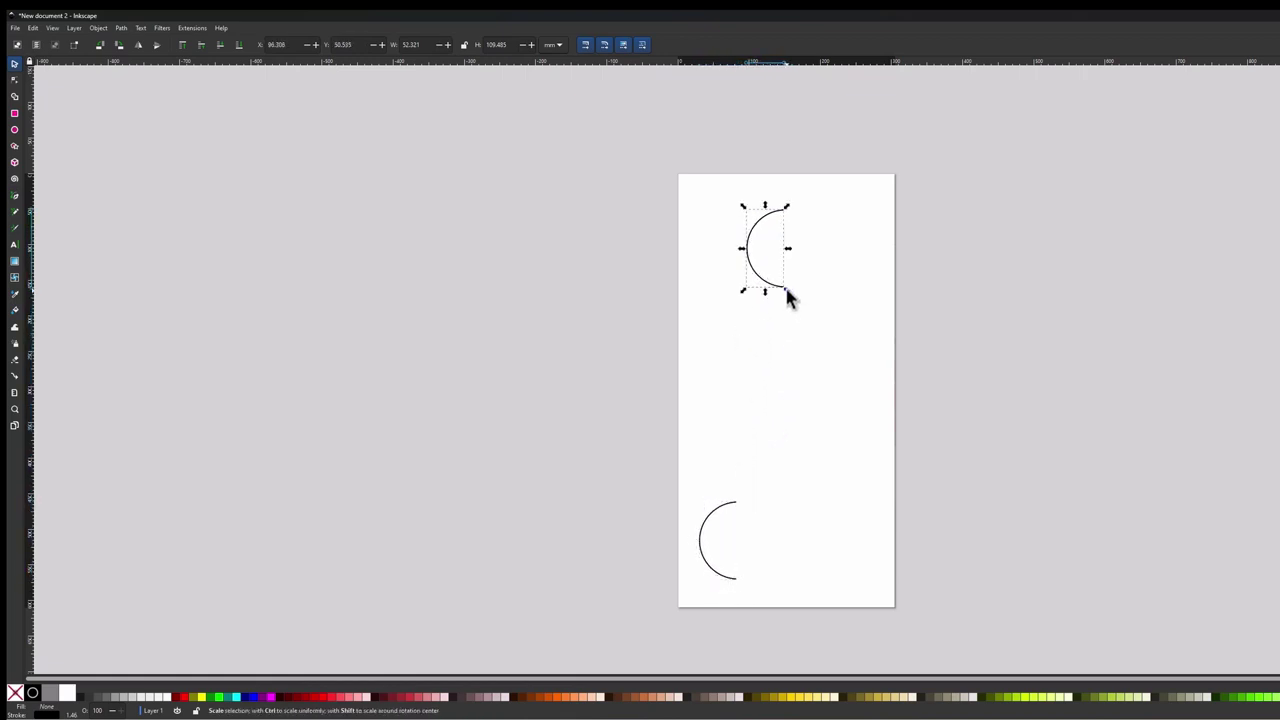
mouse_move(786, 289)
mouse_down()
mouse_move(779, 279)
mouse_move(820, 260)
mouse_move(800, 274)
mouse_move(798, 258)
mouse_move(783, 265)
mouse_move(834, 245)
mouse_move(764, 268)
mouse_move(803, 291)
mouse_up()
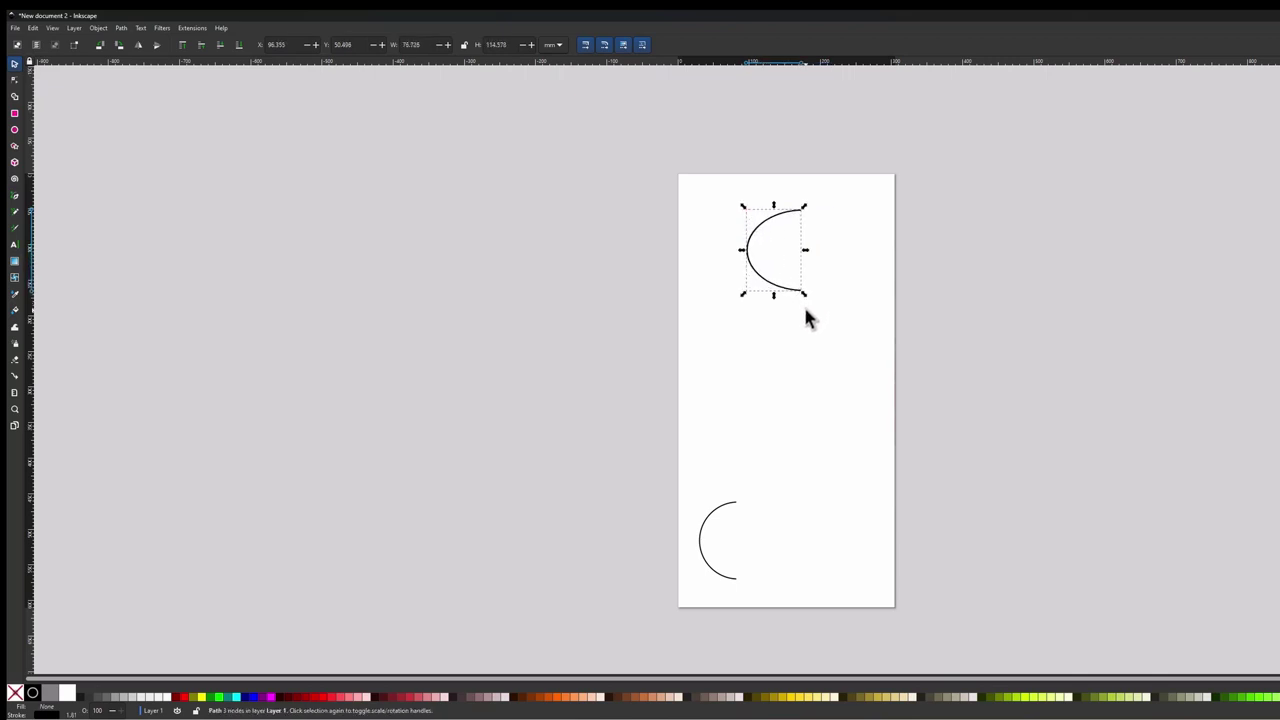
key(ctrl+z)
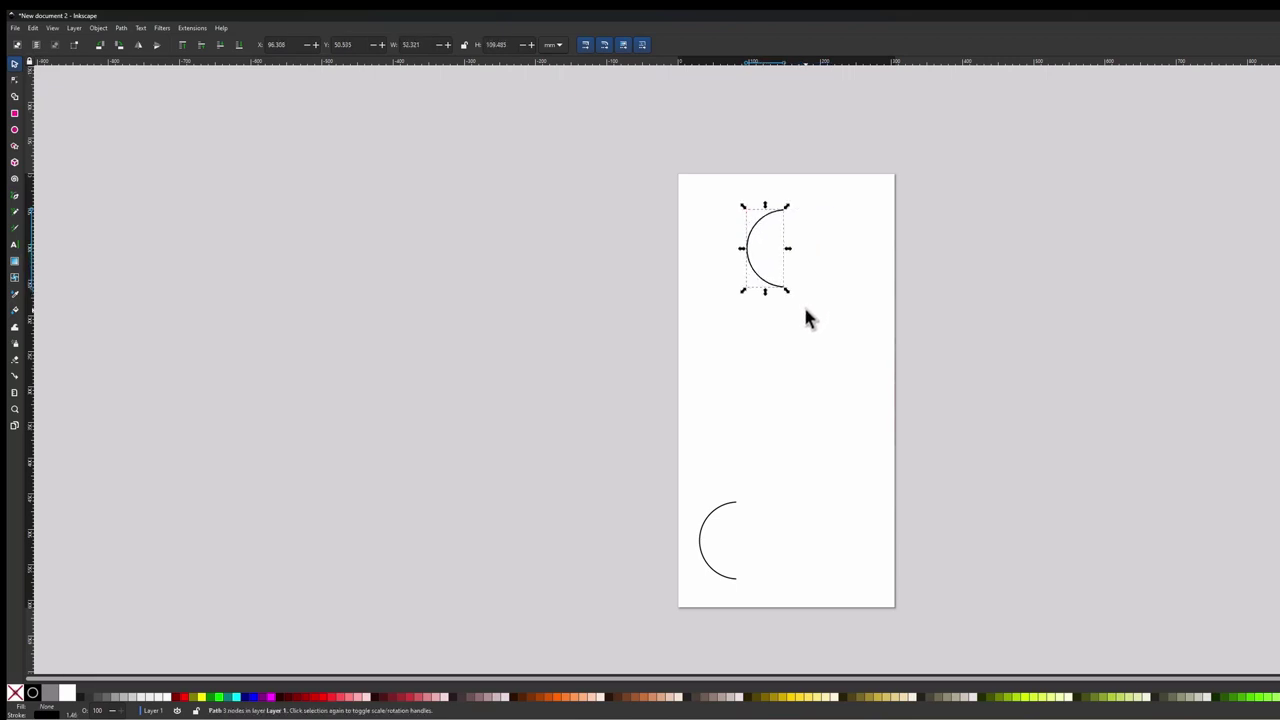
Step: Scale the upper arc proportionally down to about 33 by 69 mm and rotate it counterclockwise so its opening faces the upper right
drag(787, 291, 782, 264)
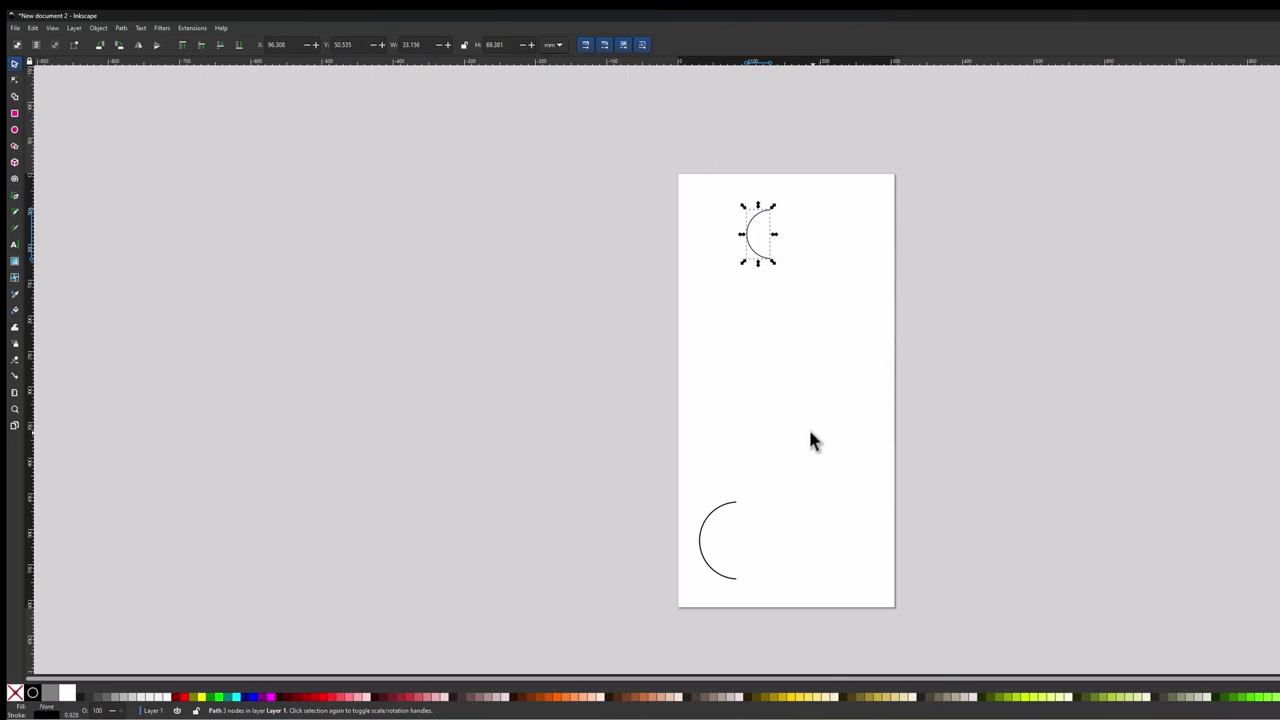
click(757, 261)
drag(774, 270, 792, 249)
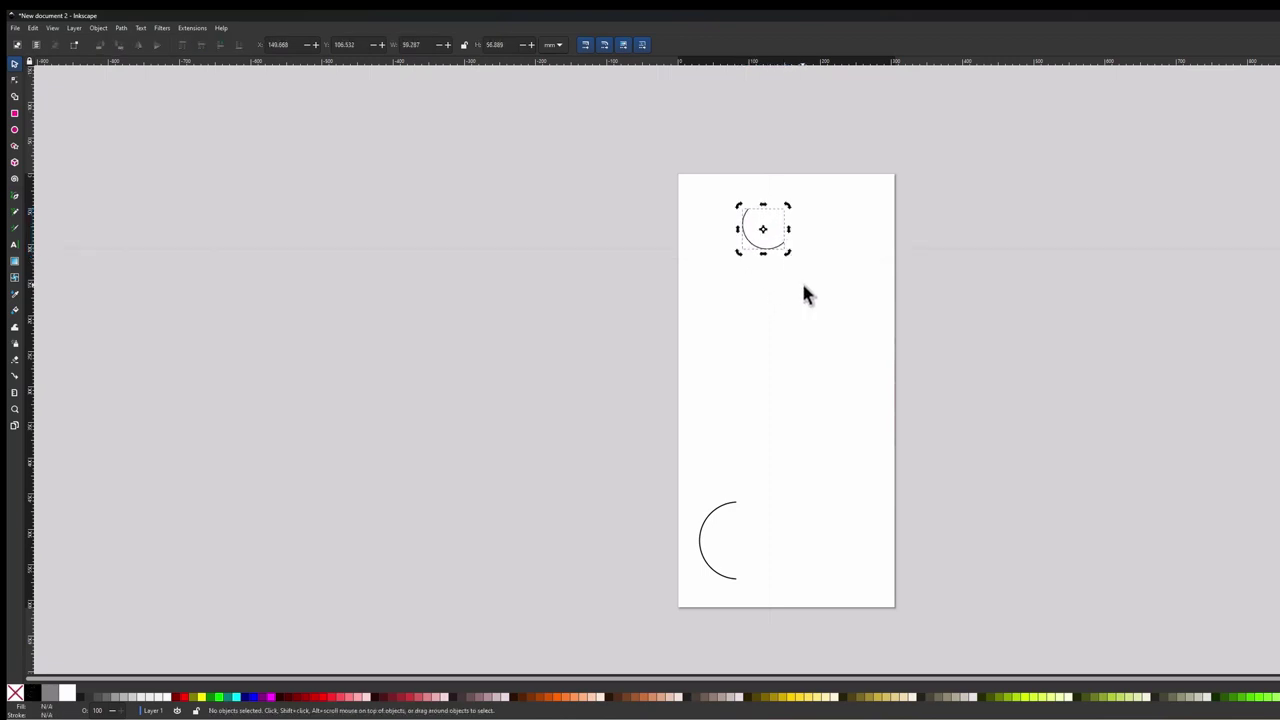
click(806, 292)
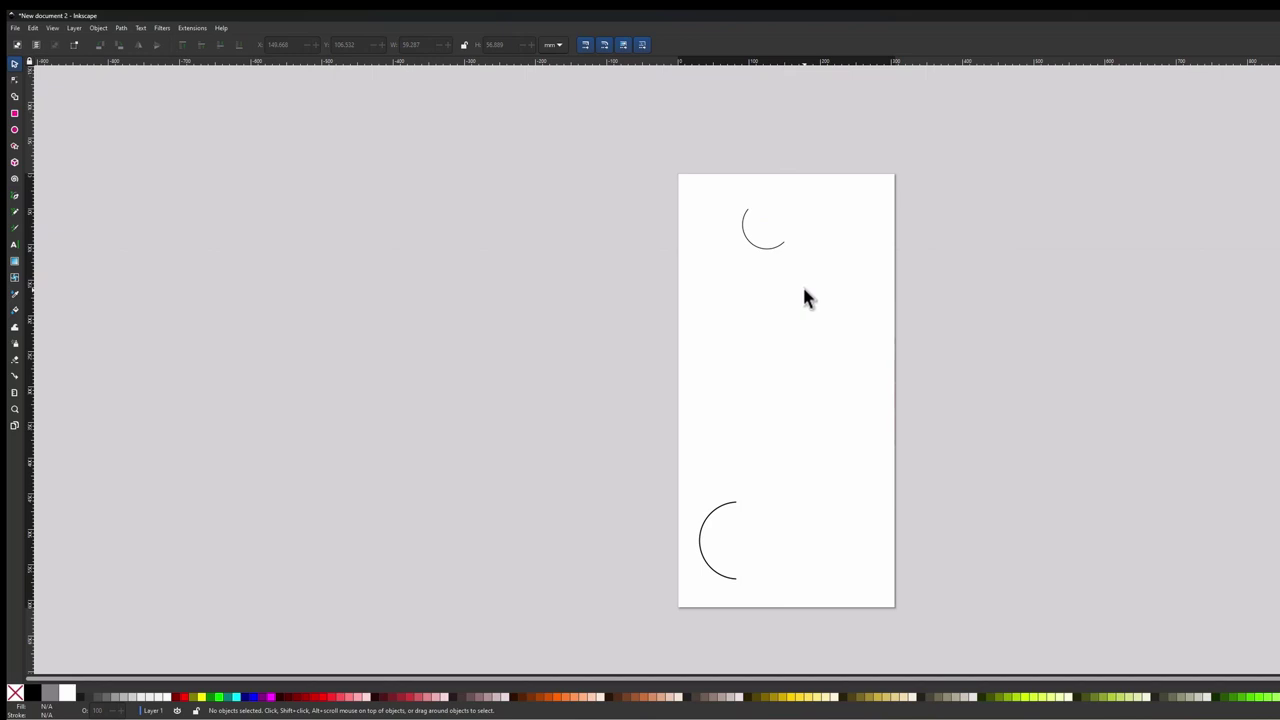
Step: Duplicate the rotated small arc and place the copy just below and to the left of it
click(757, 247)
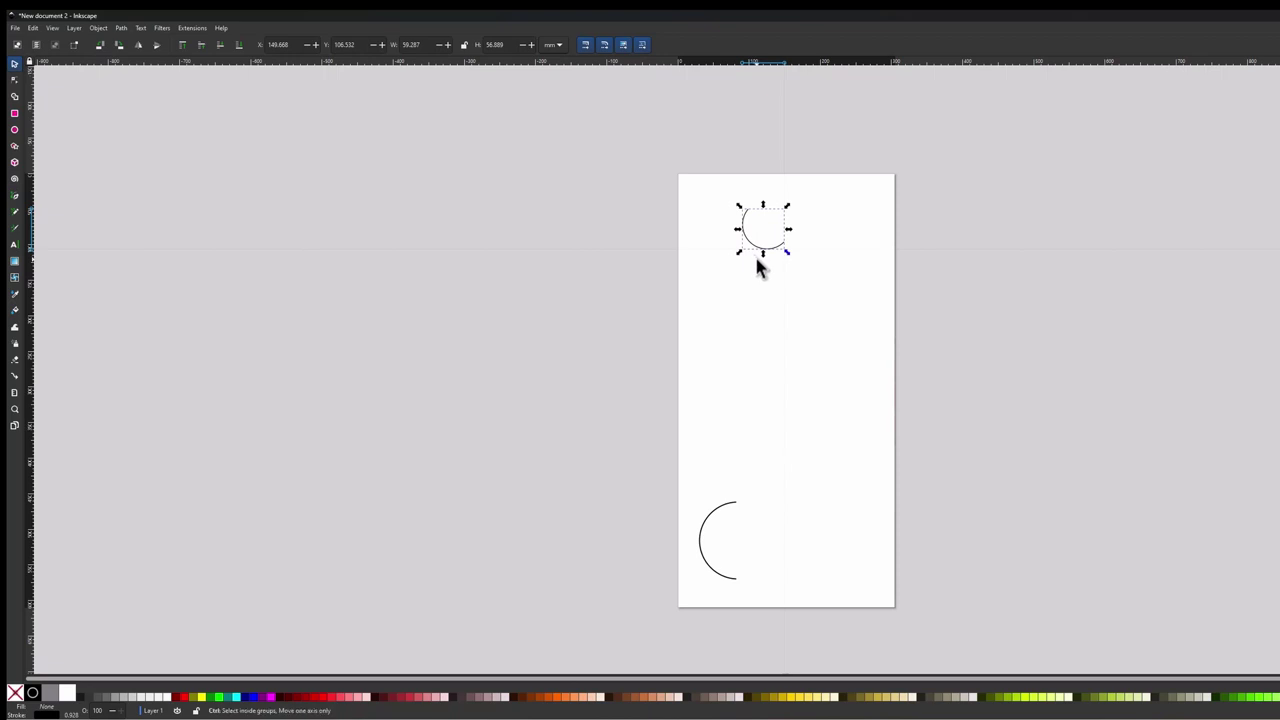
drag(755, 256, 733, 306)
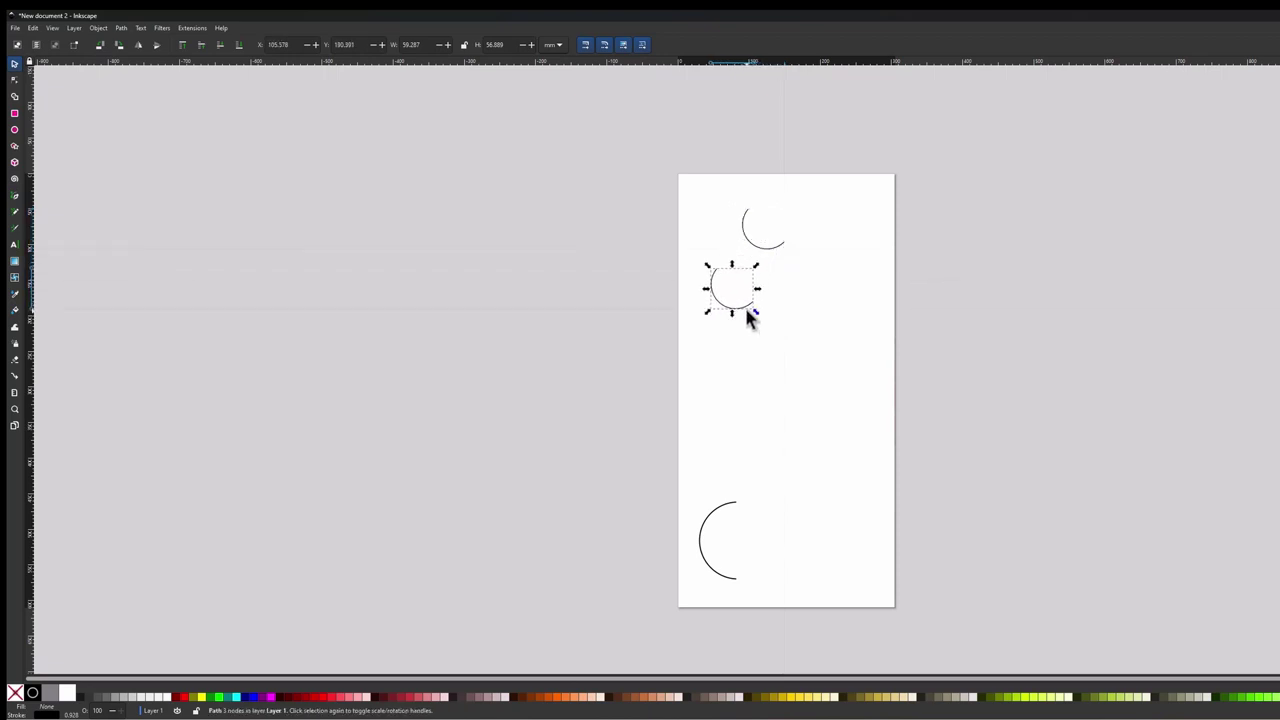
Step: Scale the copied arc down to about 26 by 25 mm and rotate it so its opening faces the lower right
drag(755, 310, 731, 294)
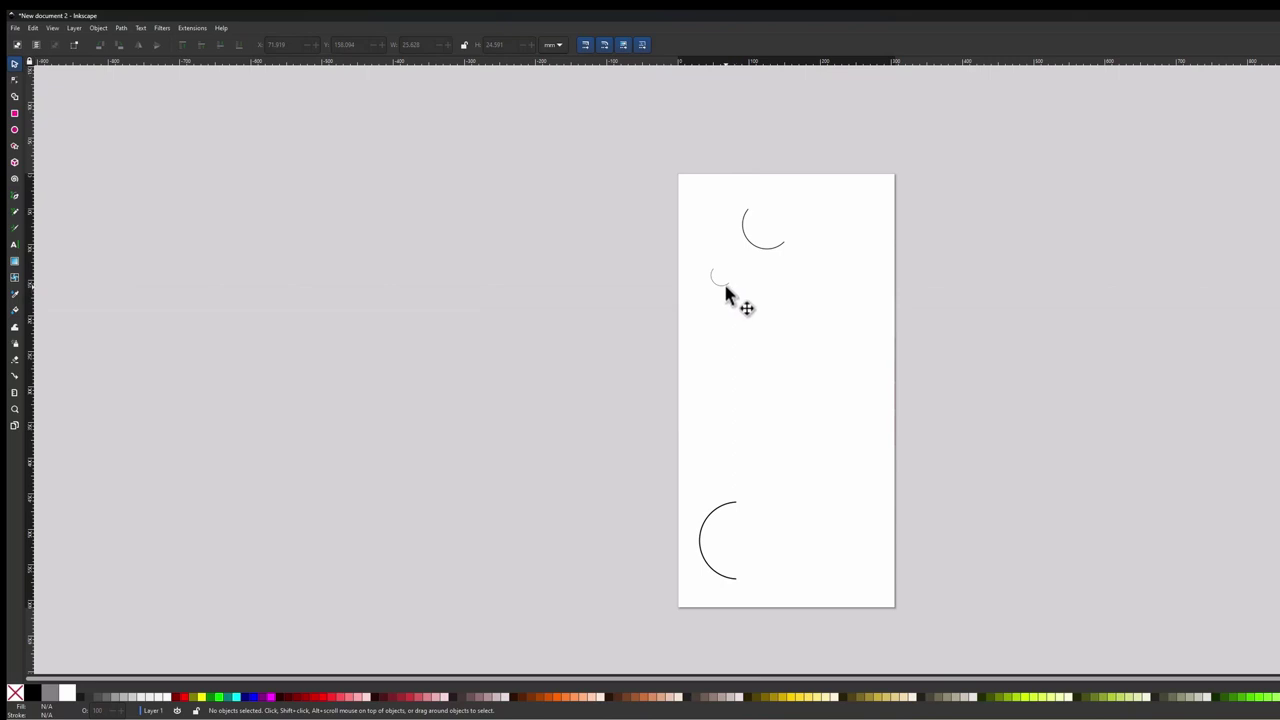
click(725, 288)
key(Escape)
click(724, 287)
click(724, 287)
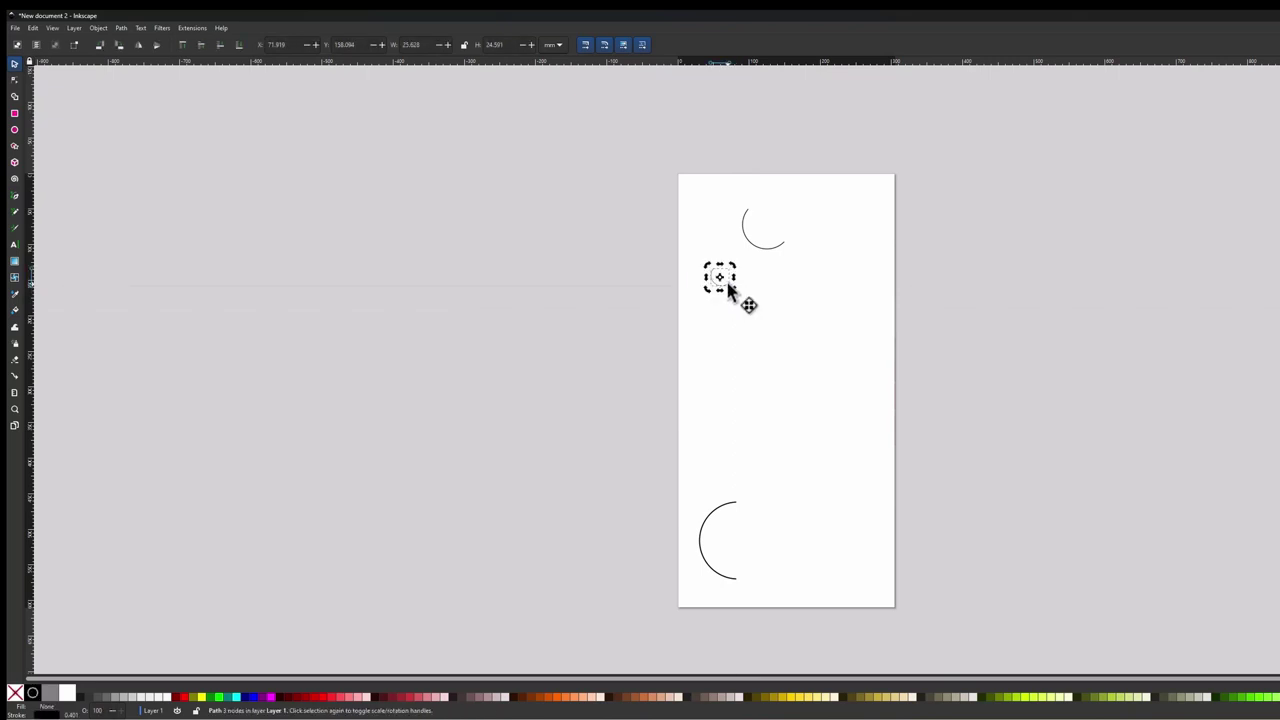
drag(733, 290, 708, 303)
click(742, 320)
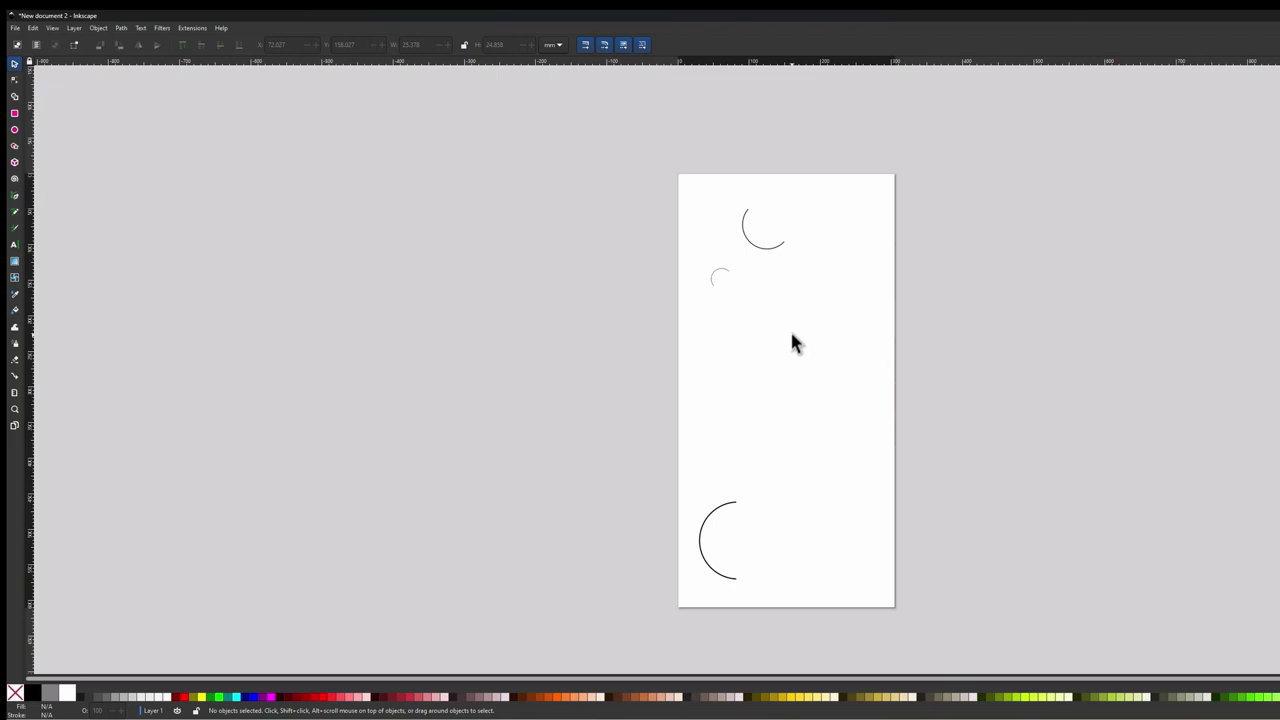
Step: Spread three duplicates of the upper medium arc down the page and move the large arc off the page's left edge
click(761, 251)
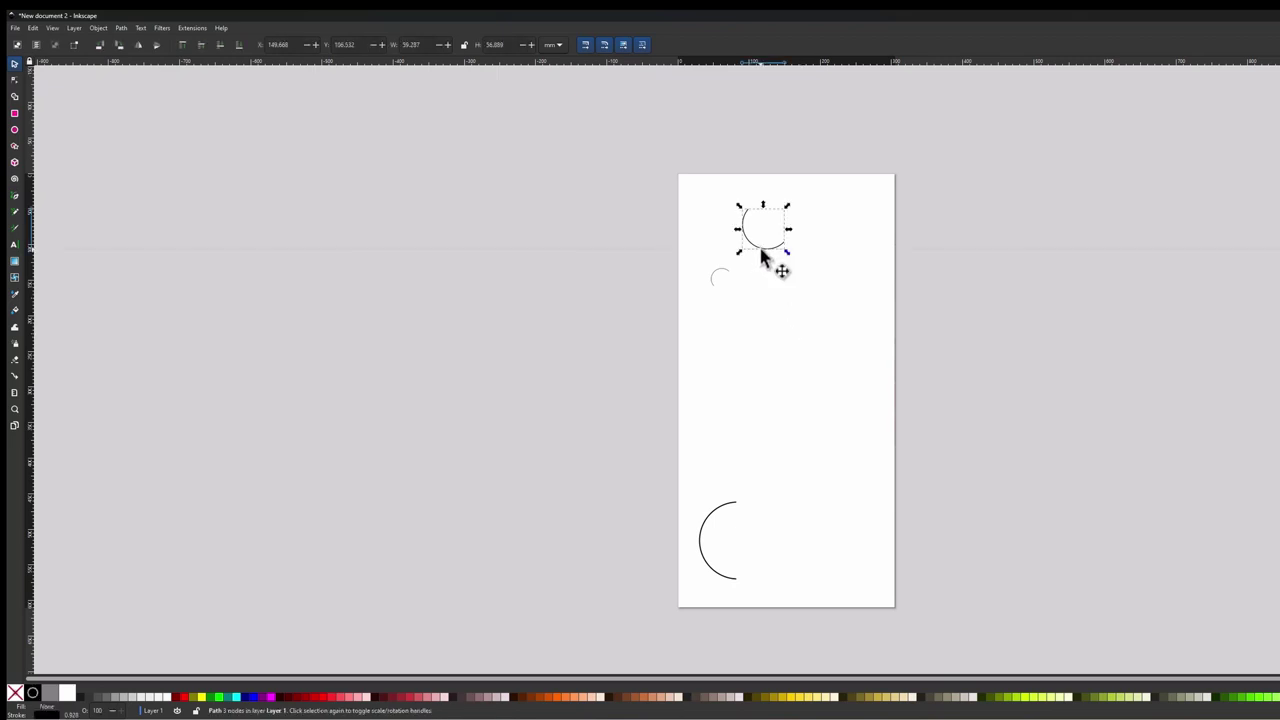
key(ctrl+d)
drag(761, 256, 802, 504)
click(768, 270)
key(ctrl+d)
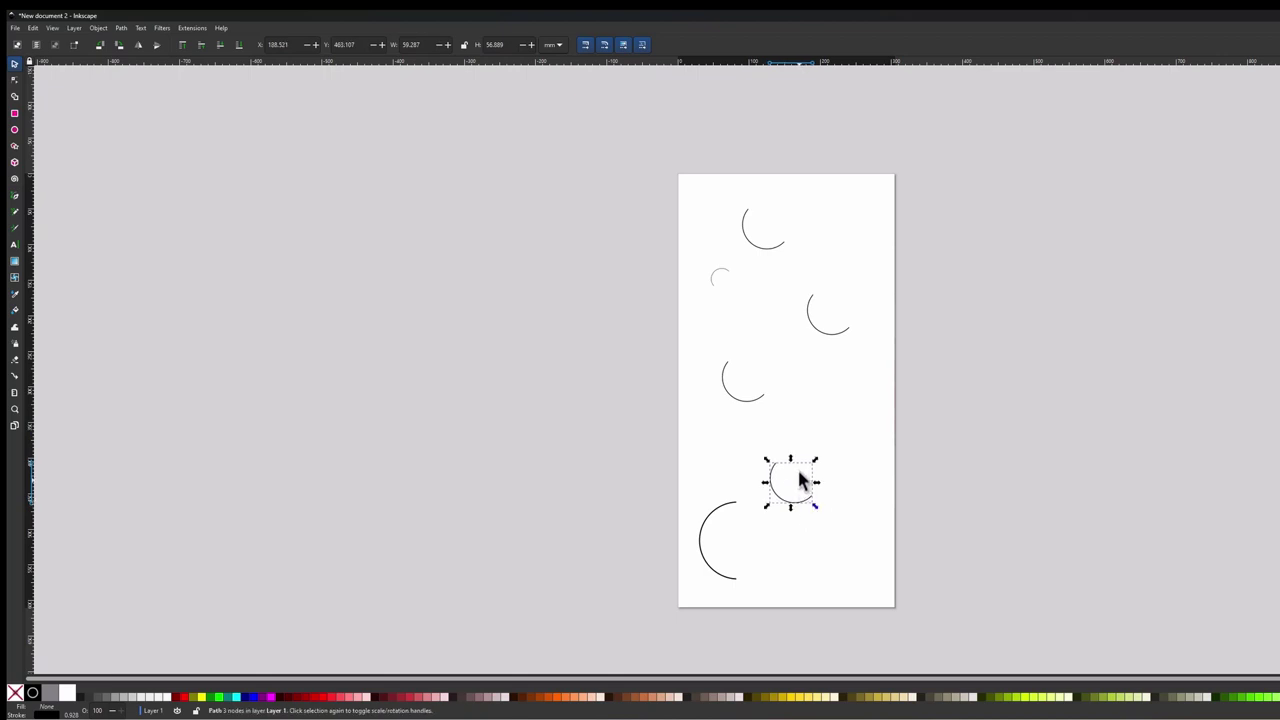
drag(824, 338, 843, 307)
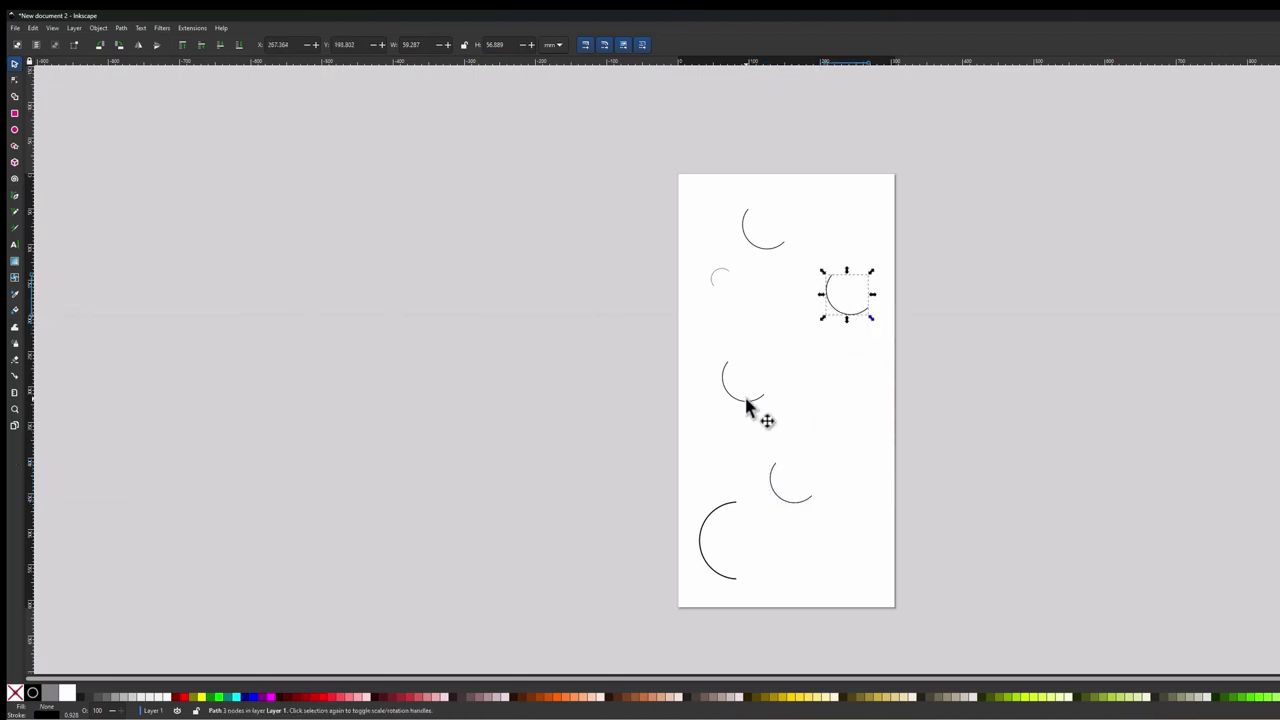
drag(744, 395, 760, 391)
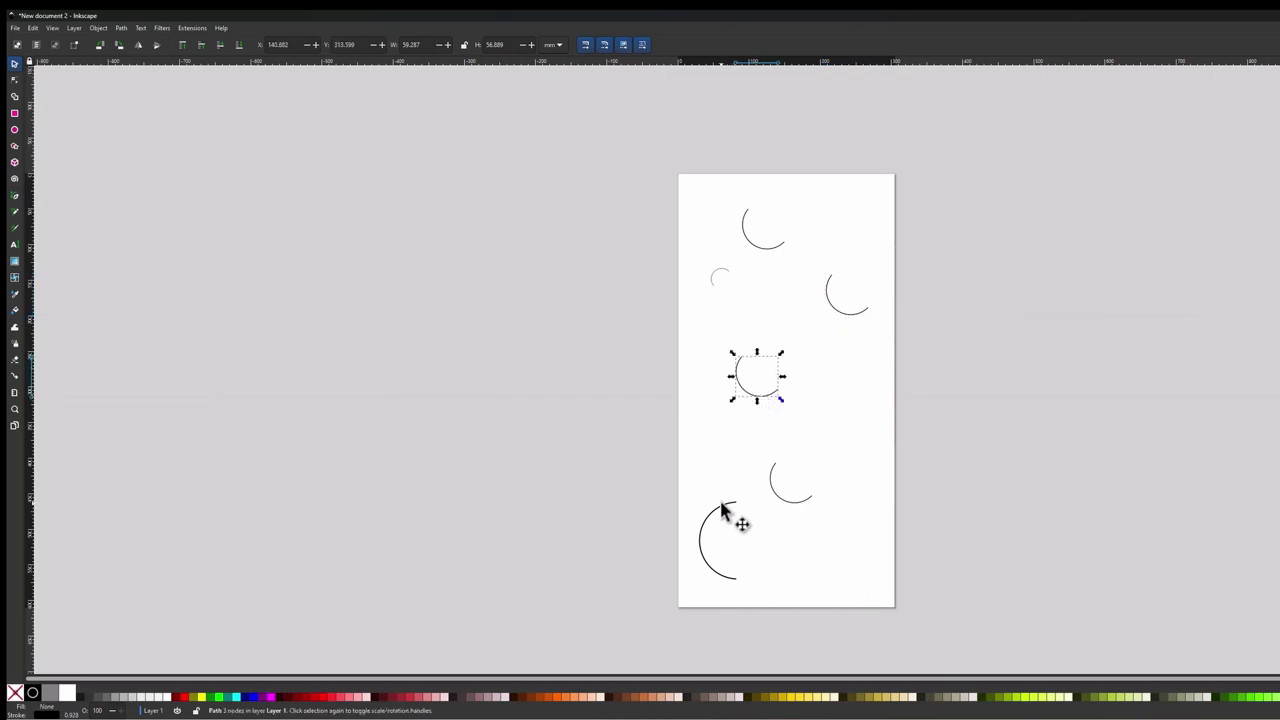
drag(726, 514, 646, 502)
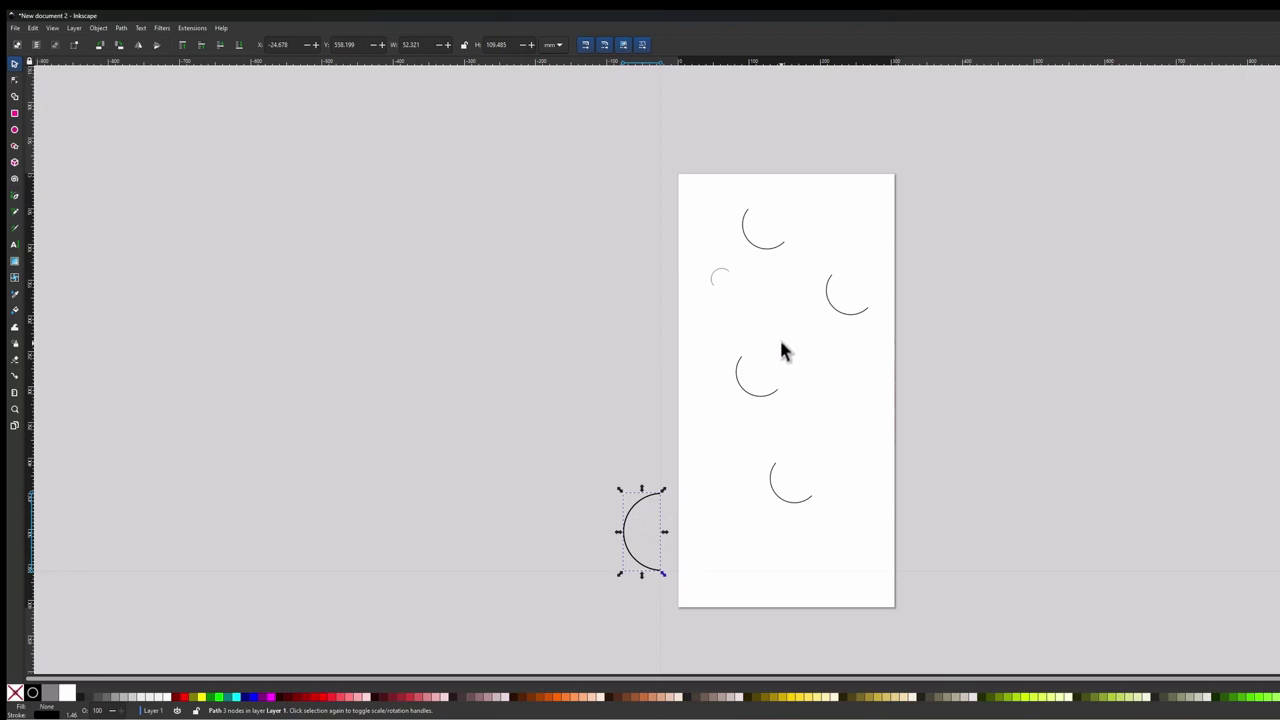
Step: Rotate the right-hand medium arc to open toward the lower right and the middle one to open toward the upper left
click(852, 315)
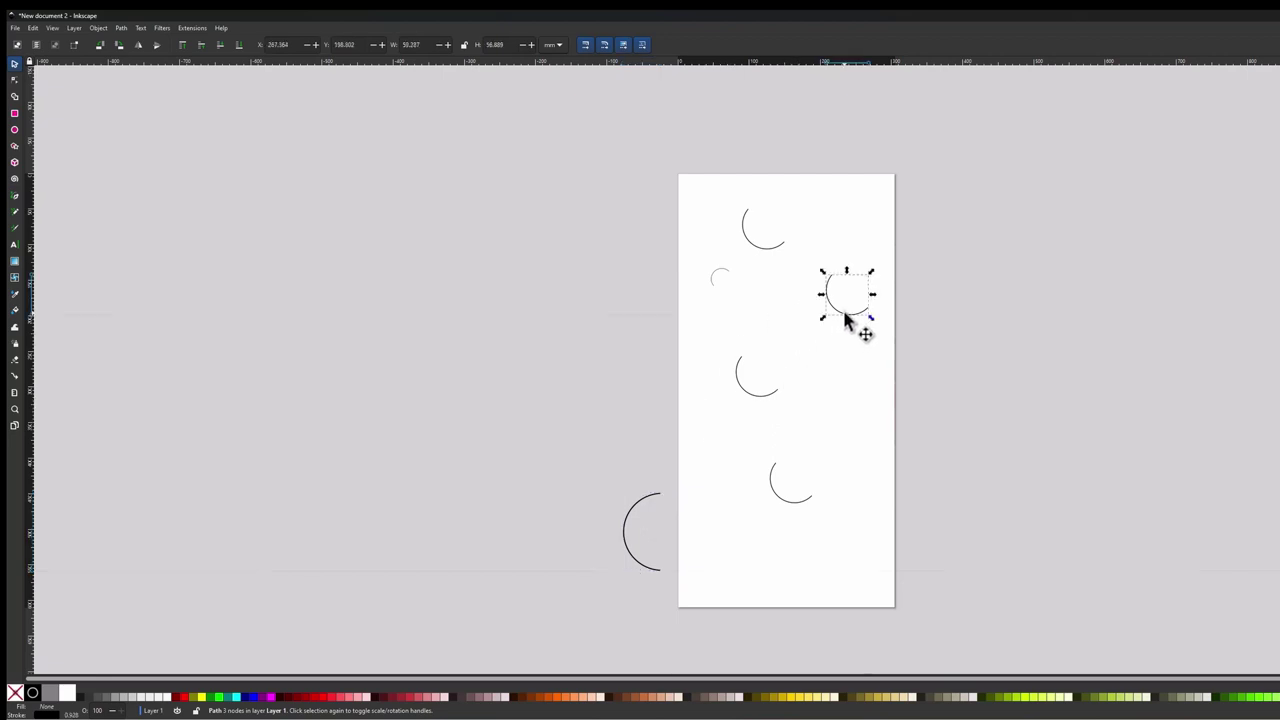
click(866, 319)
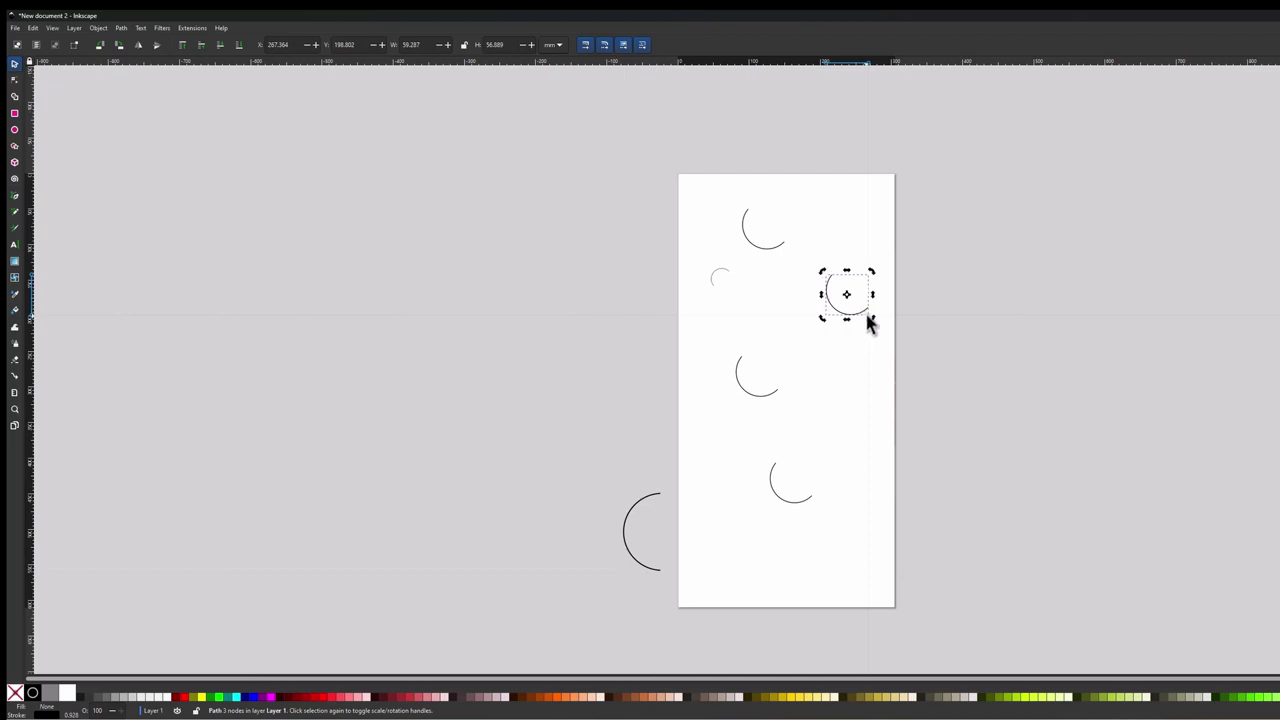
drag(872, 328, 815, 330)
click(775, 400)
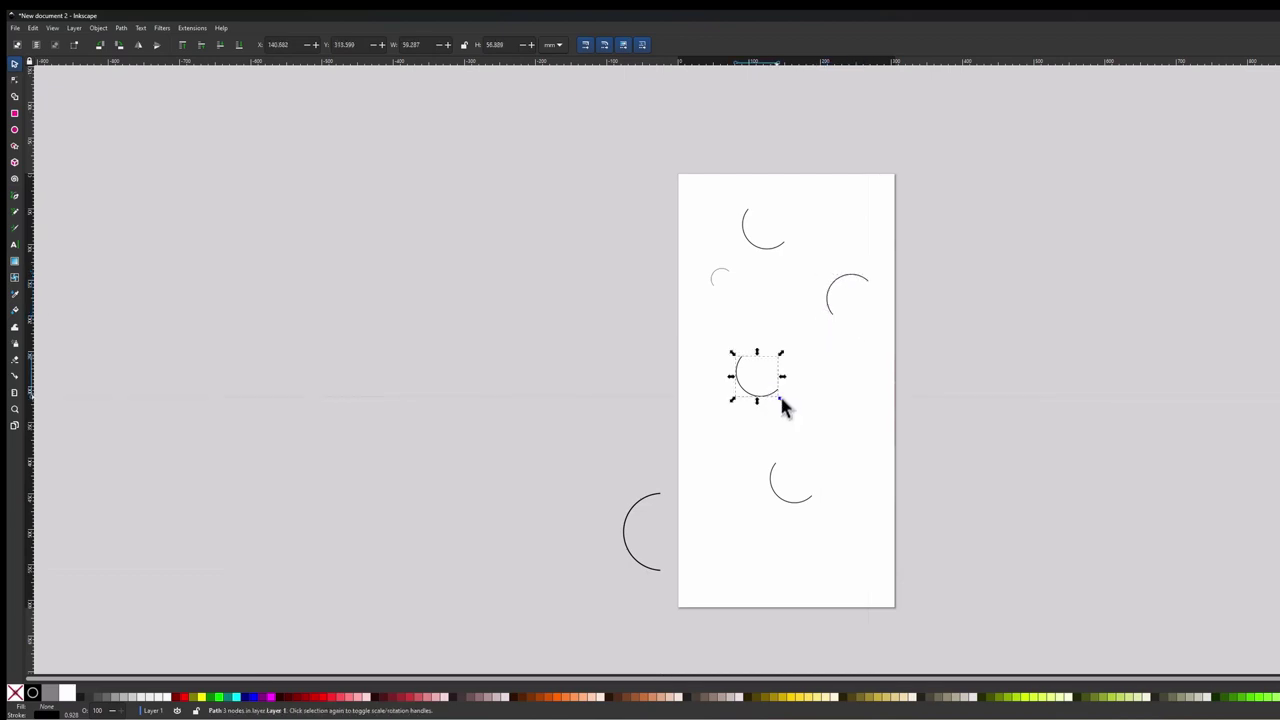
click(780, 397)
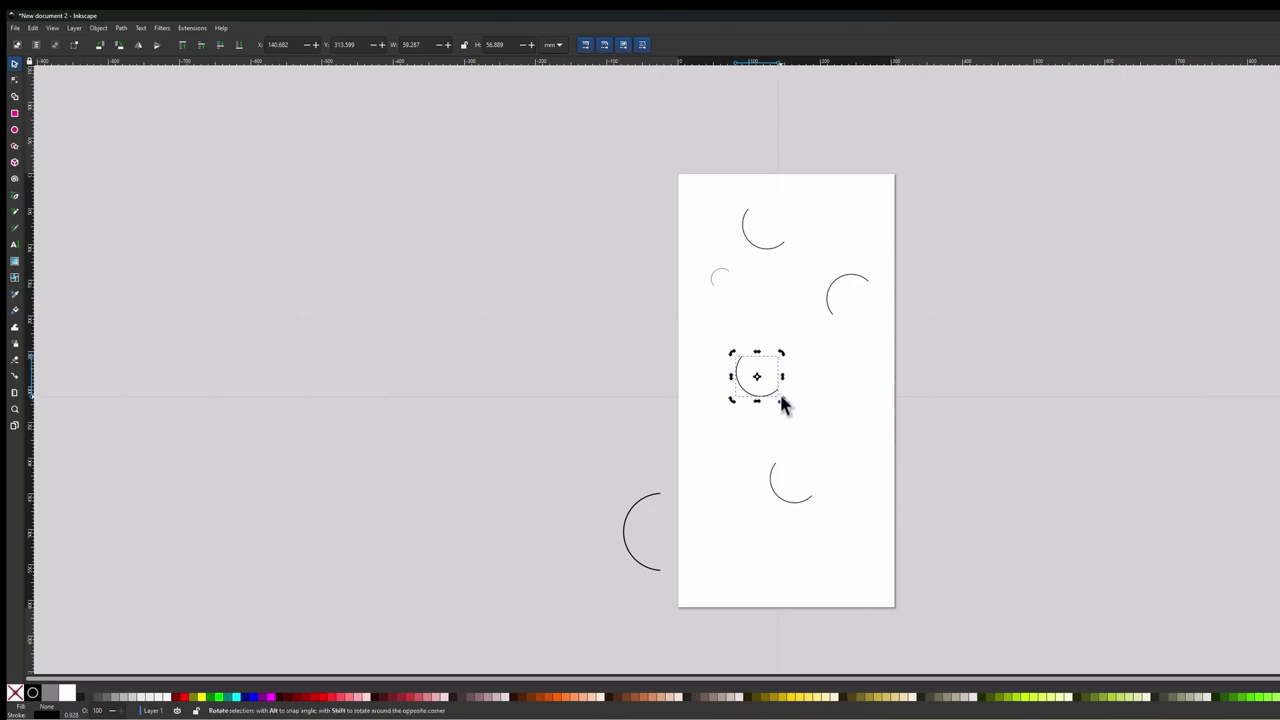
drag(785, 404, 803, 386)
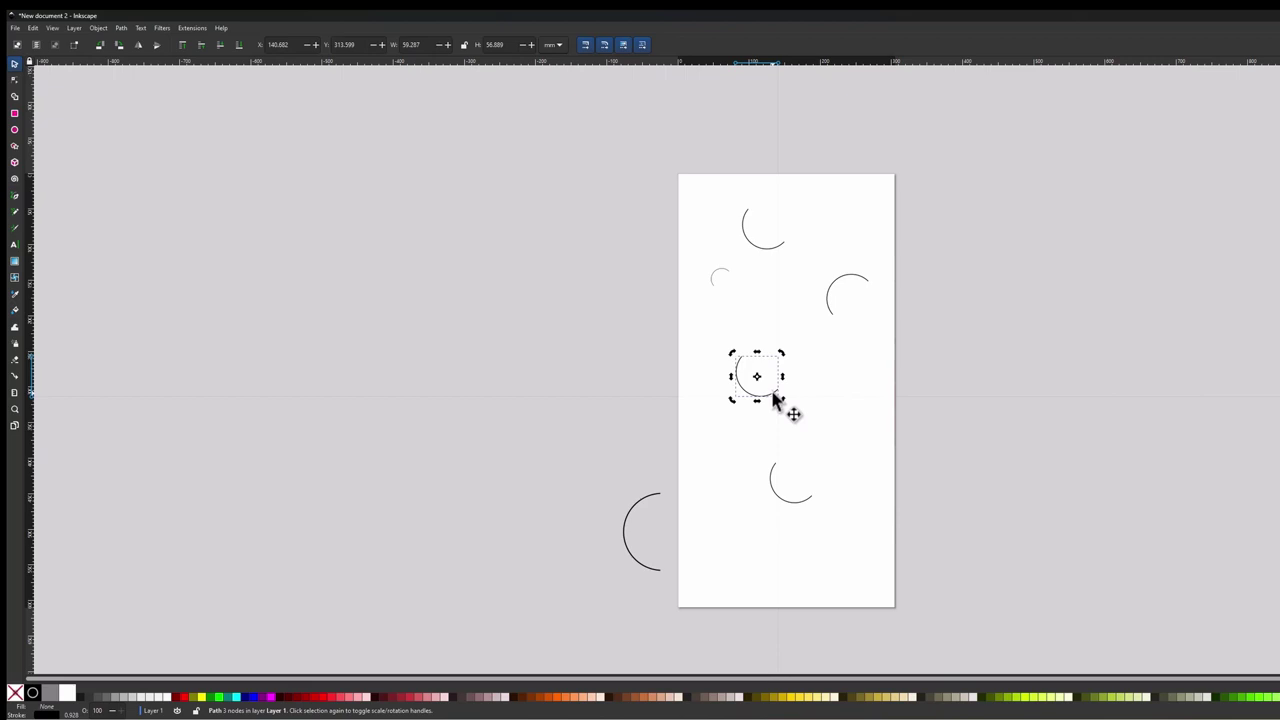
drag(778, 400, 791, 330)
Step: Rotate the lowest medium arc clockwise so its opening faces right
click(771, 484)
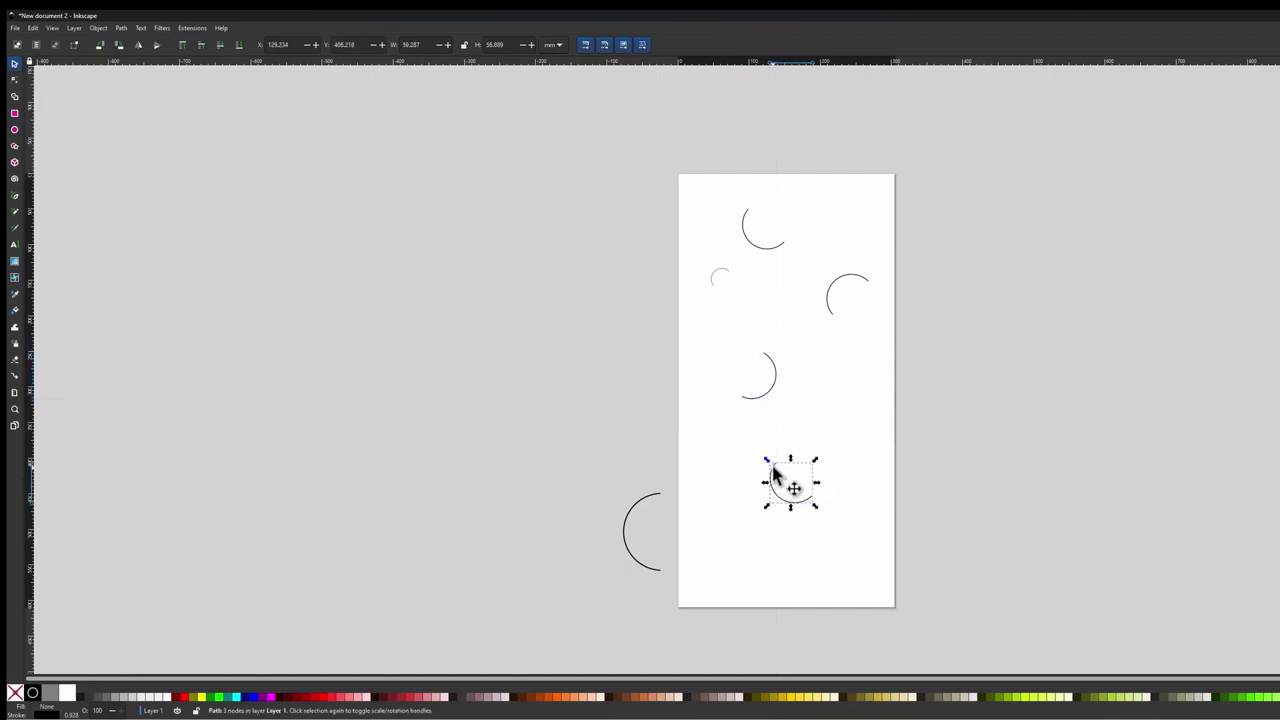
click(768, 462)
drag(768, 462, 794, 462)
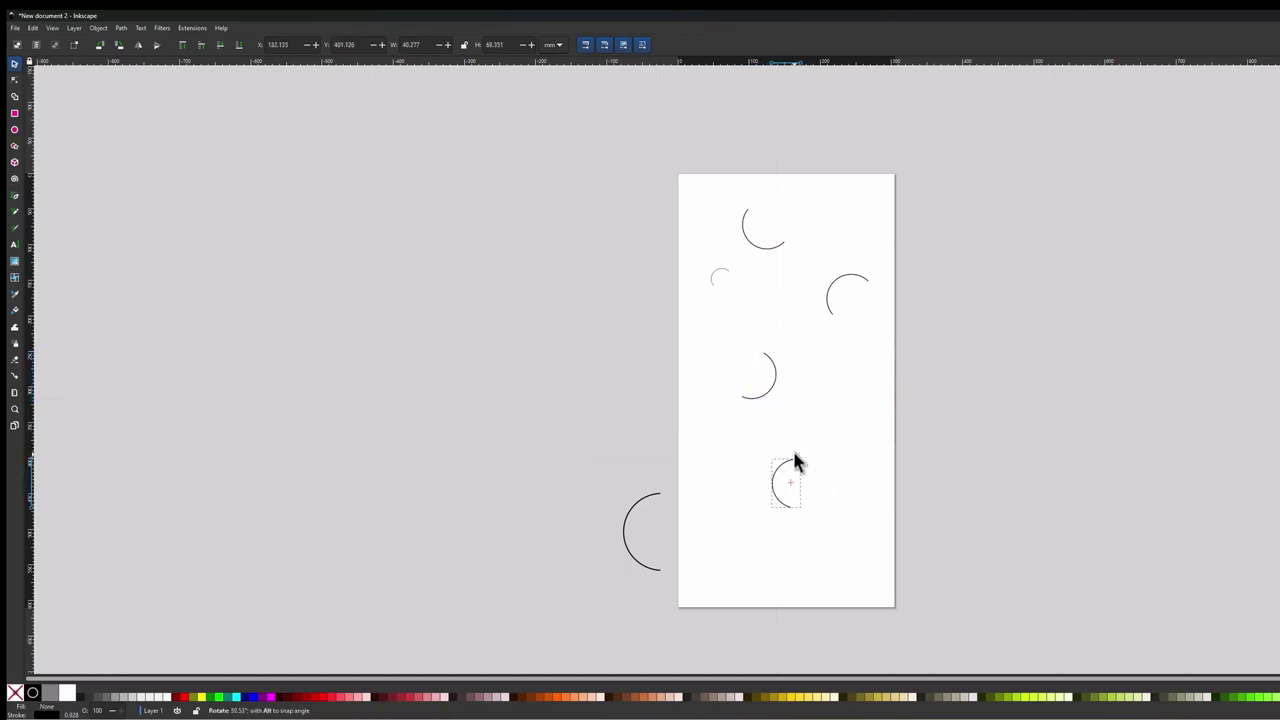
drag(797, 461, 800, 458)
click(912, 516)
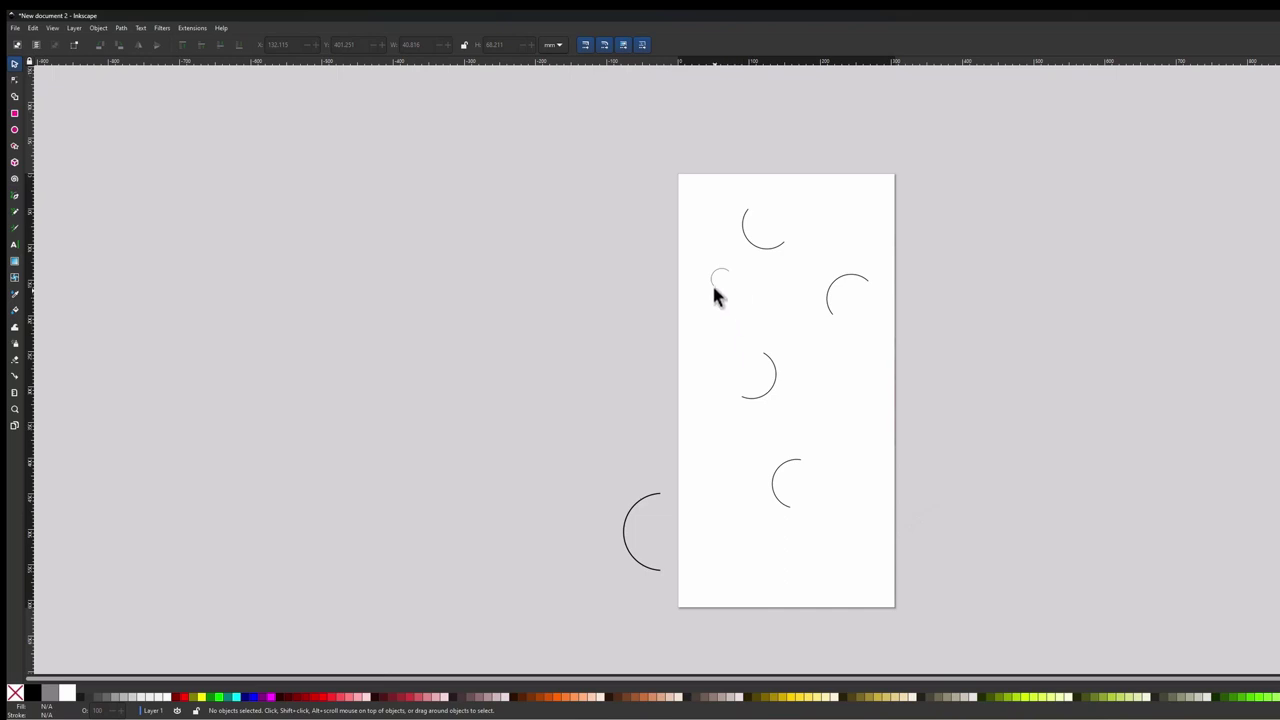
Step: Place another medium arc duplicate between the middle and lowest arcs and scale it proportionally down to about 38 by 37 mm
click(784, 432)
drag(786, 442, 823, 434)
click(823, 434)
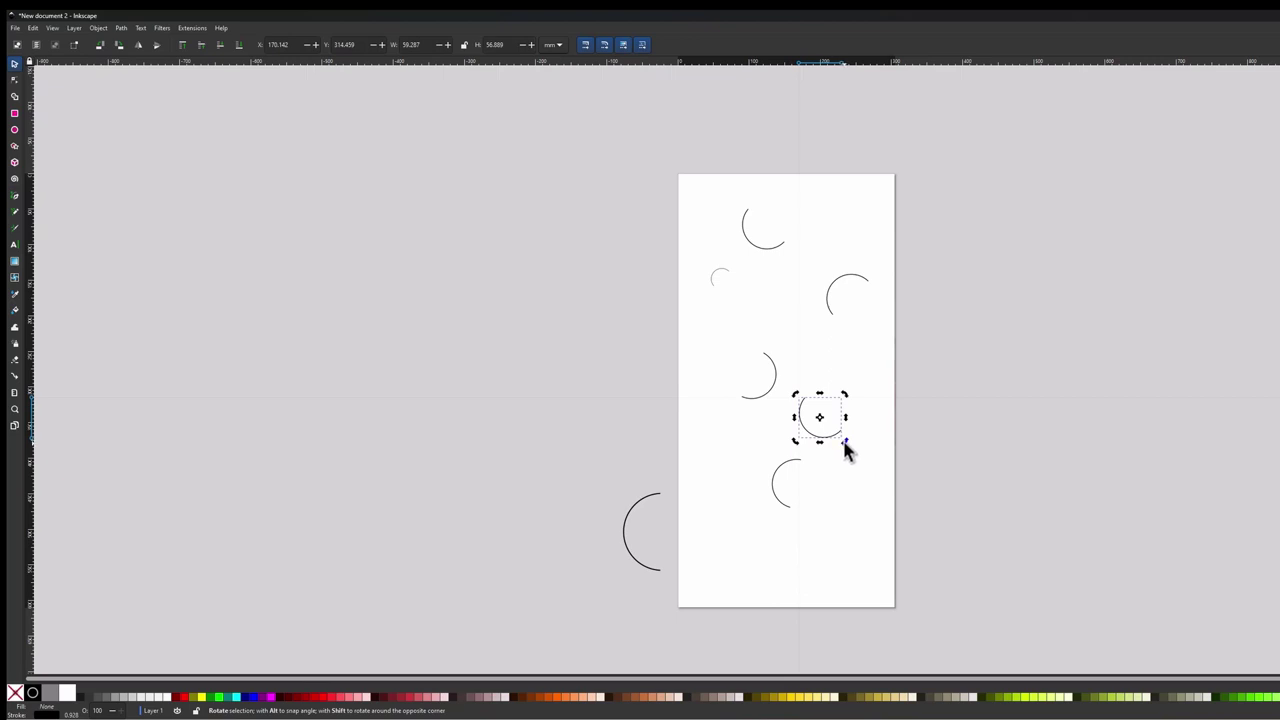
click(845, 448)
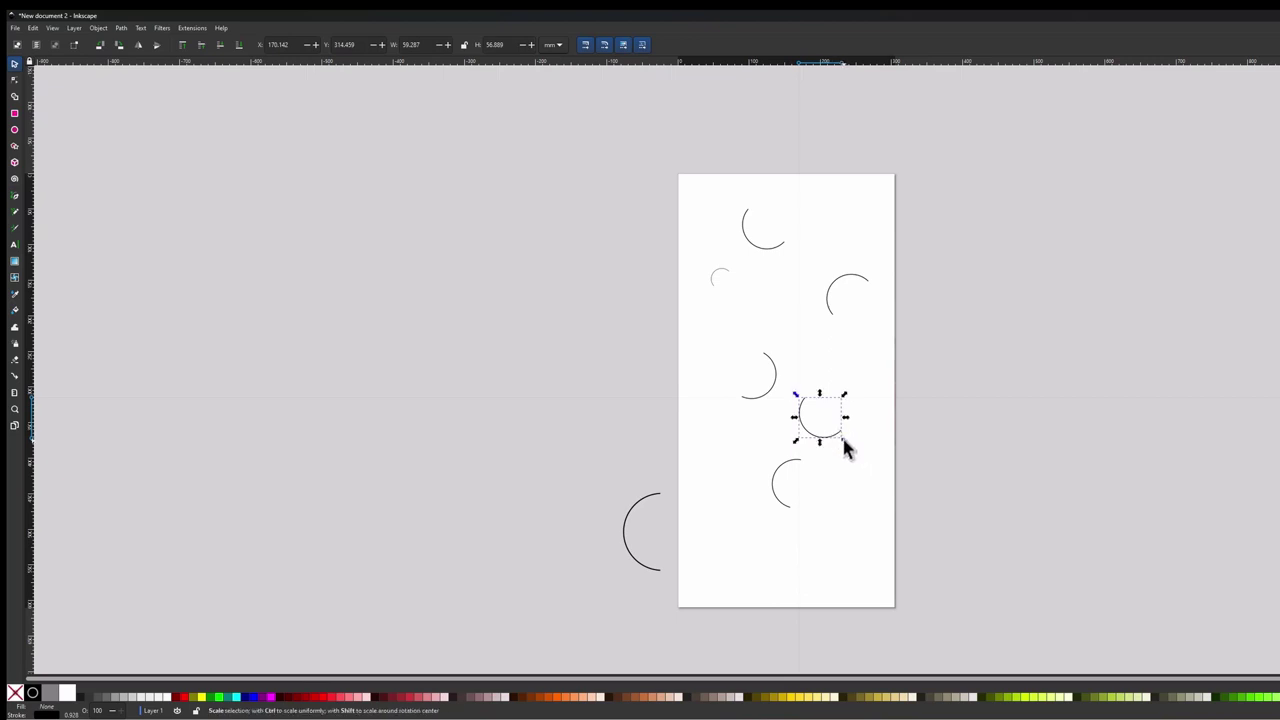
drag(844, 440, 835, 426)
key(ctrl)
Step: Place five copies of the 38 mm arc: upper right, upper middle, two down the lower left side, and lower right
drag(837, 443, 825, 216)
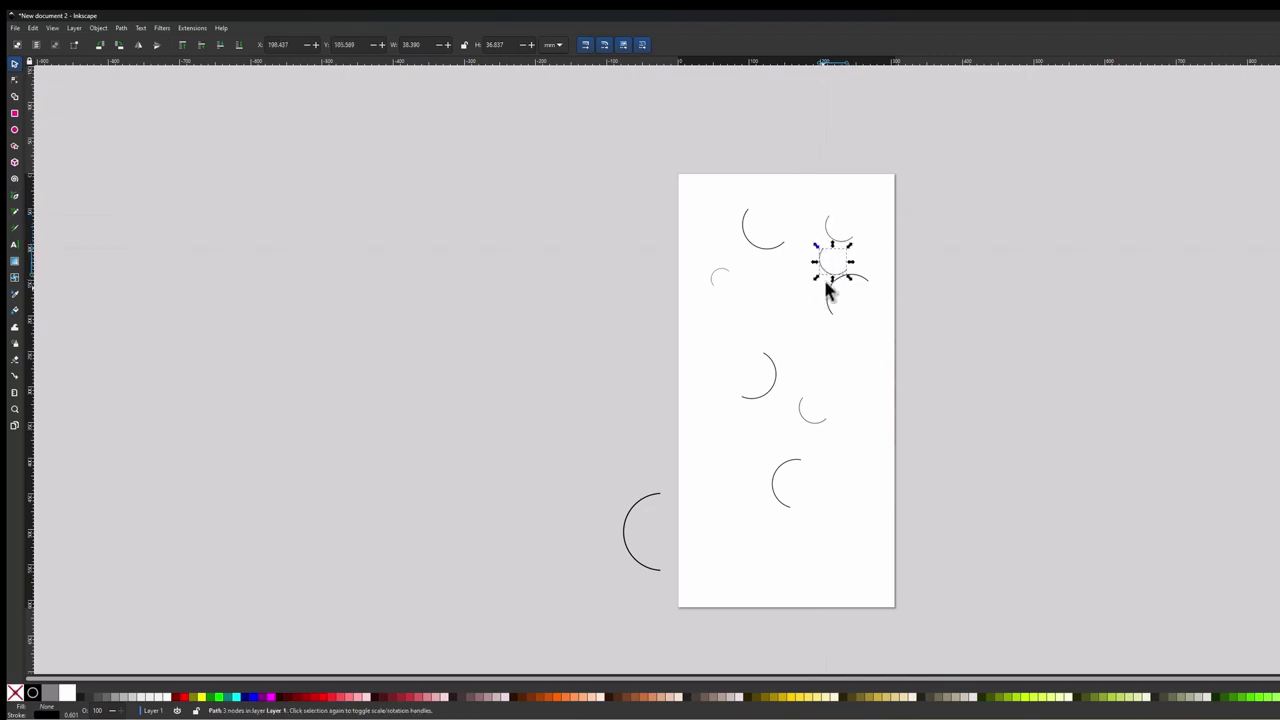
drag(830, 274, 734, 455)
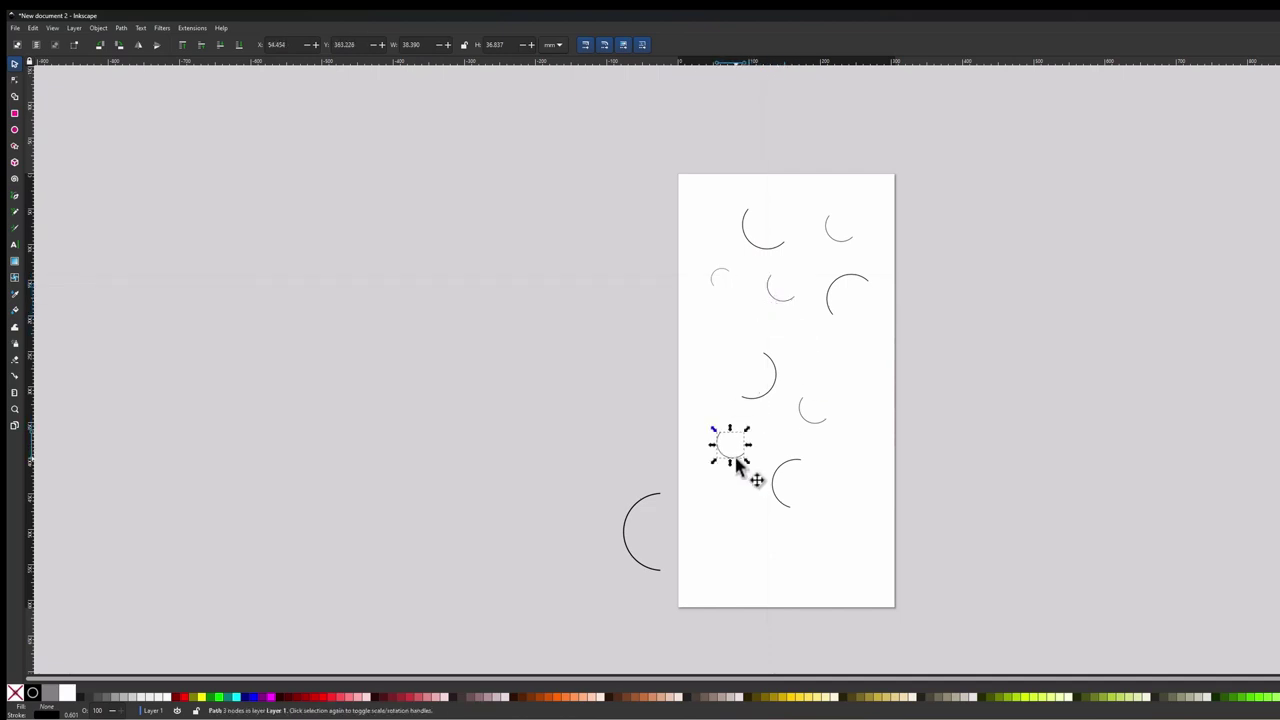
drag(737, 462, 724, 541)
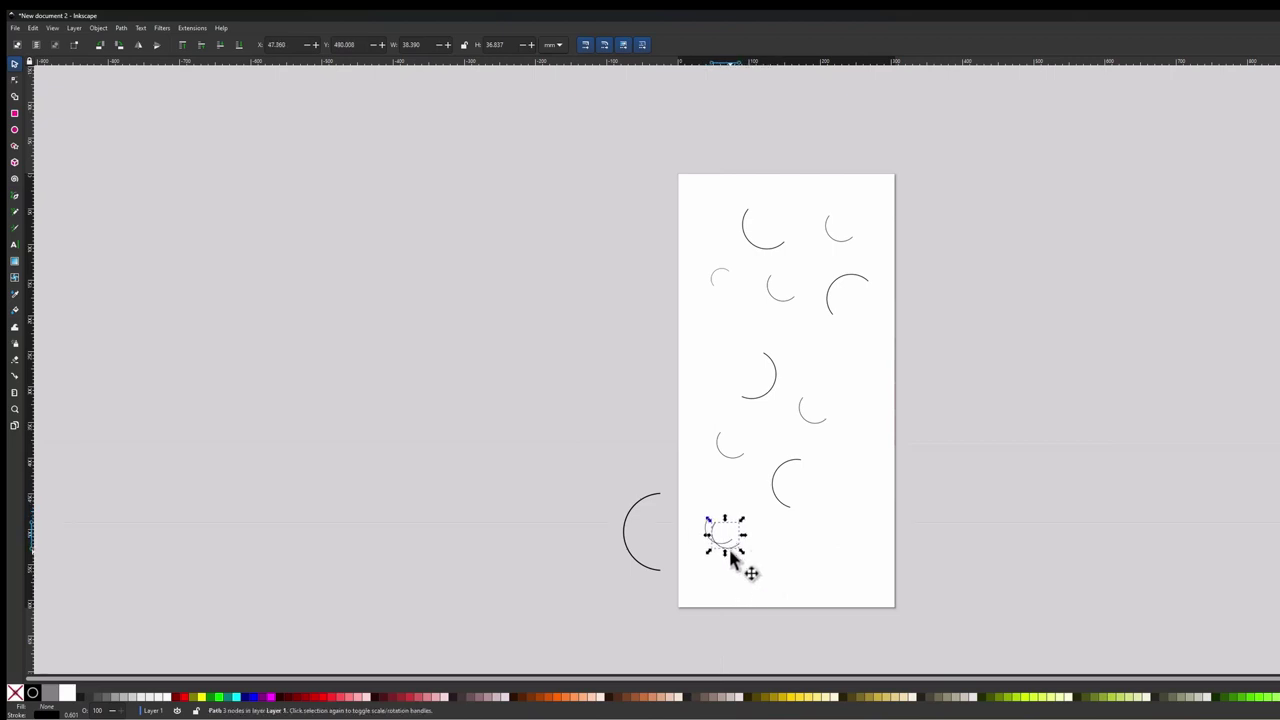
drag(734, 551, 851, 544)
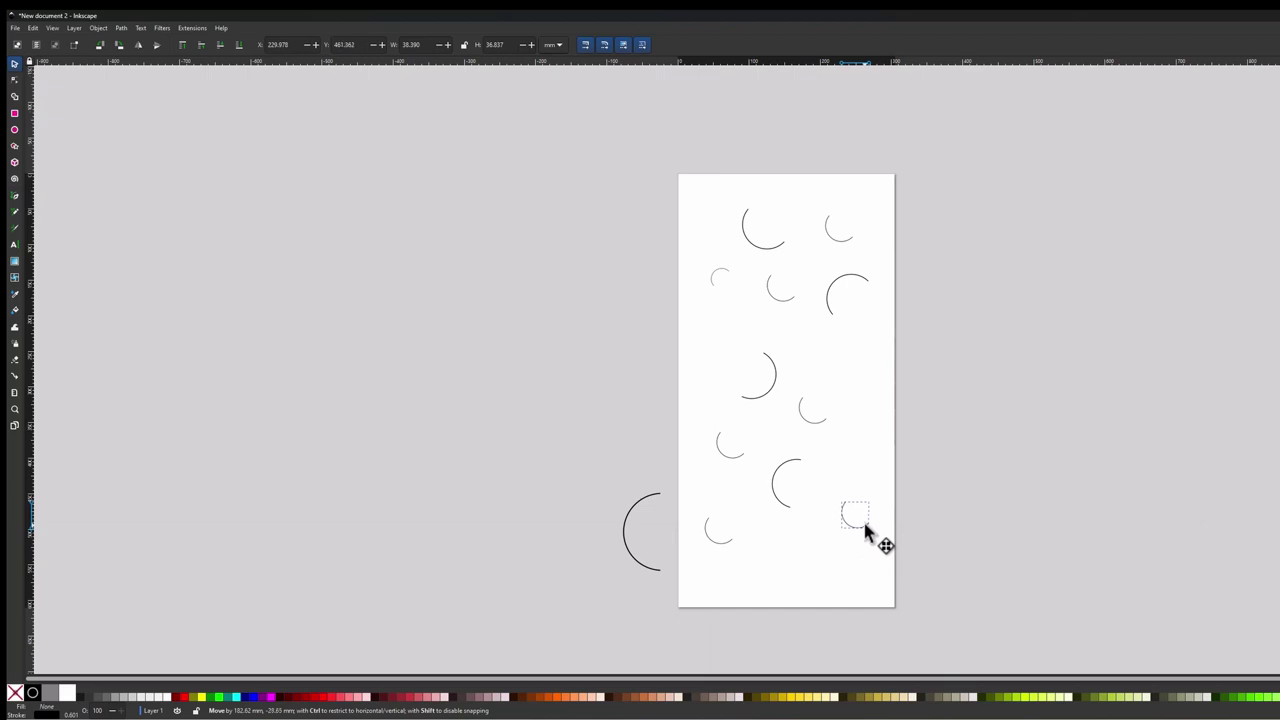
click(866, 522)
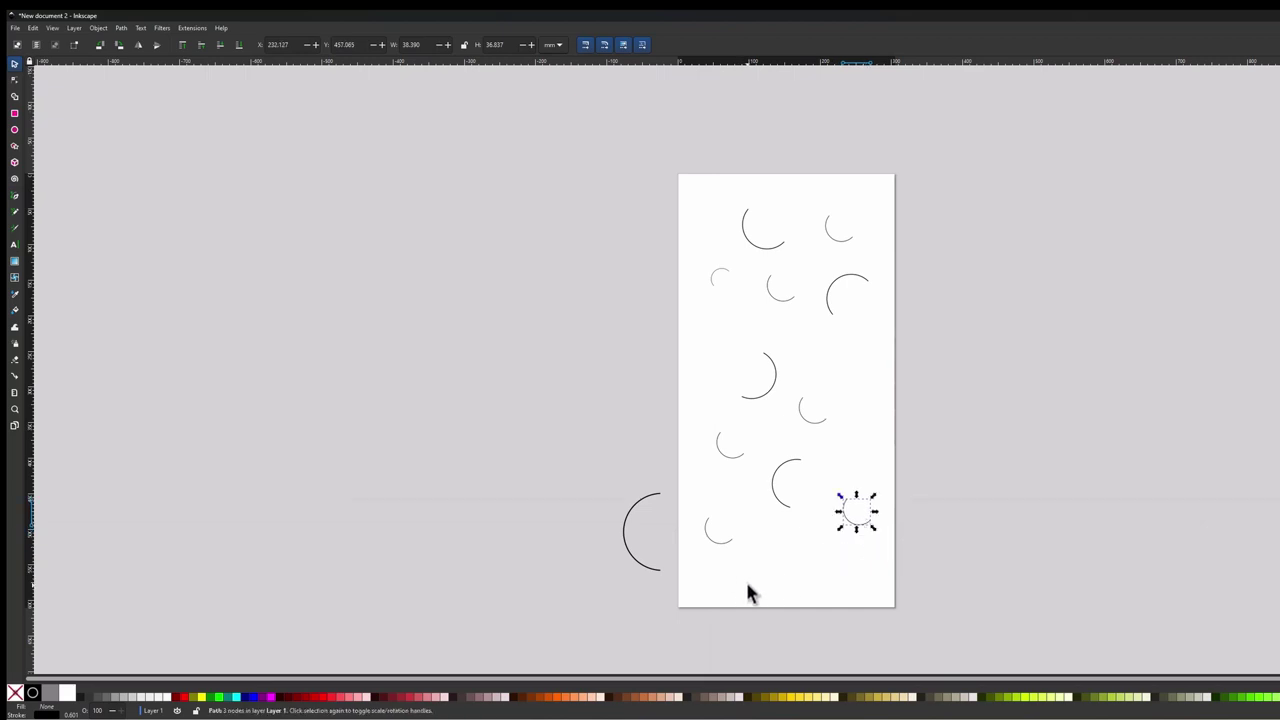
Step: Add two more copies of the 38 mm arc around mid-height, one near the page's left edge and one near its right edge
key(ctrl+v)
drag(751, 571, 714, 358)
click(714, 358)
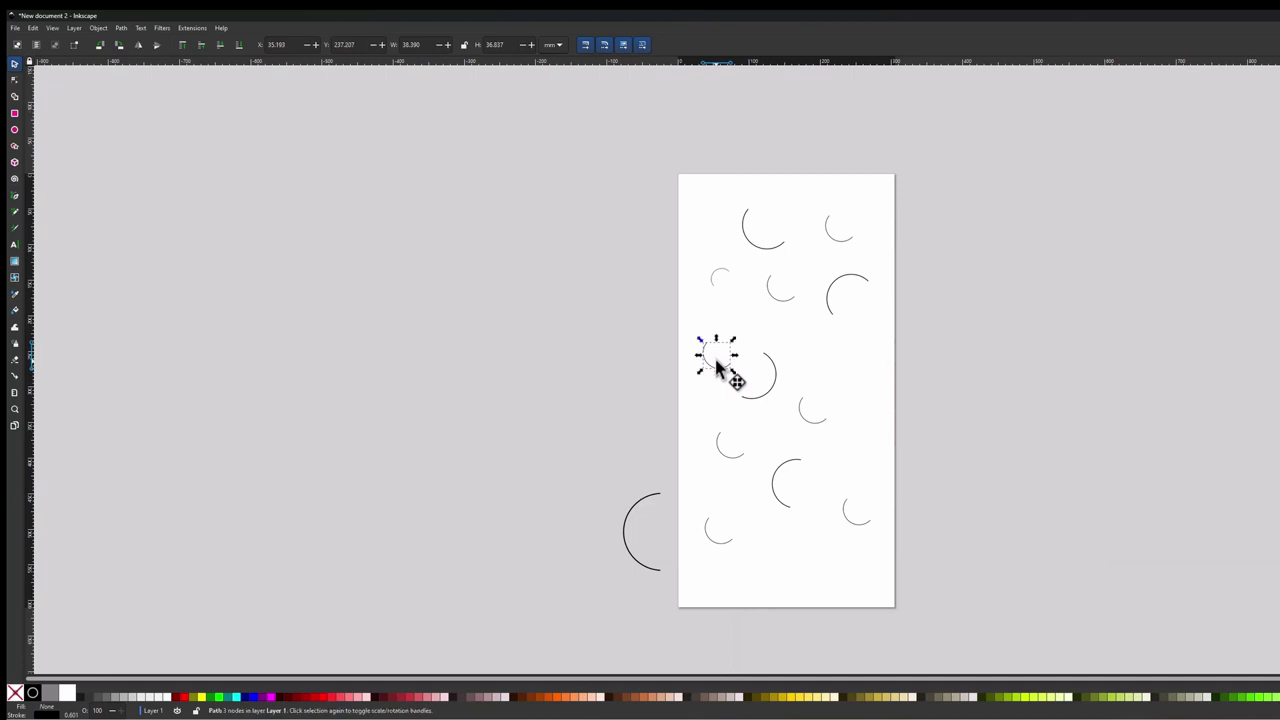
click(720, 385)
mouse_move(719, 388)
mouse_down()
mouse_move(834, 376)
mouse_move(717, 372)
mouse_up()
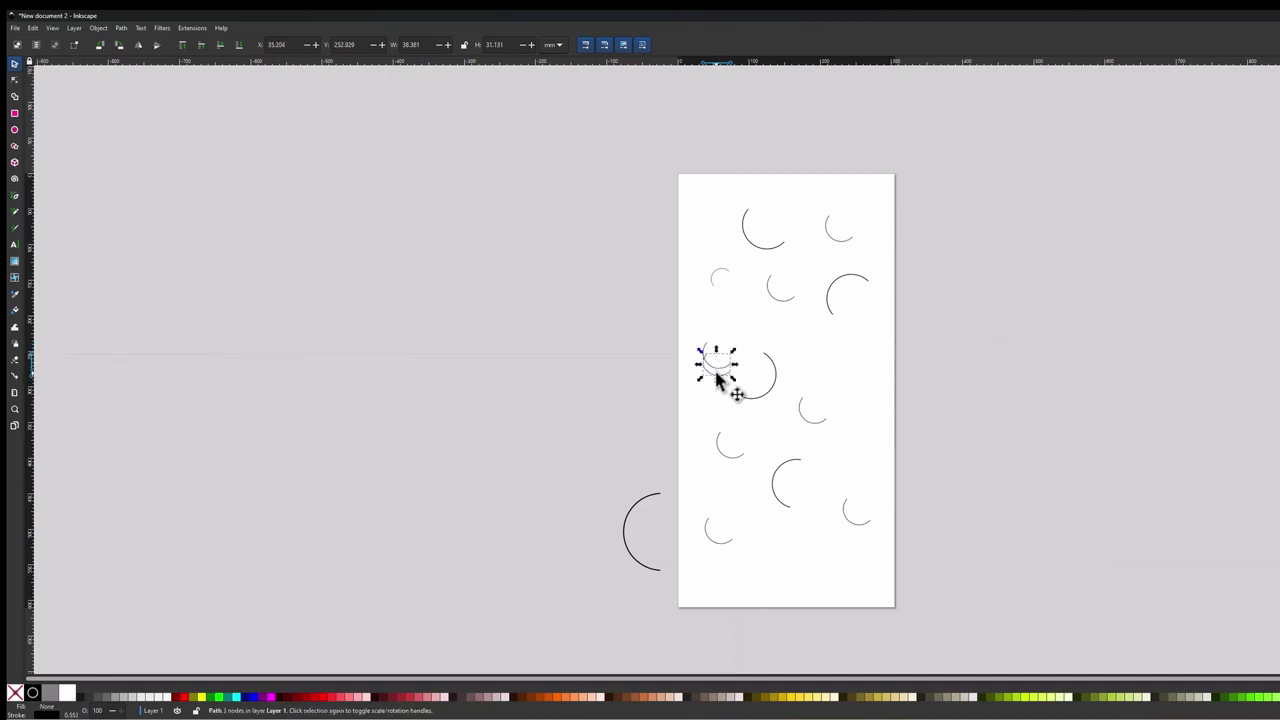
drag(718, 381, 857, 380)
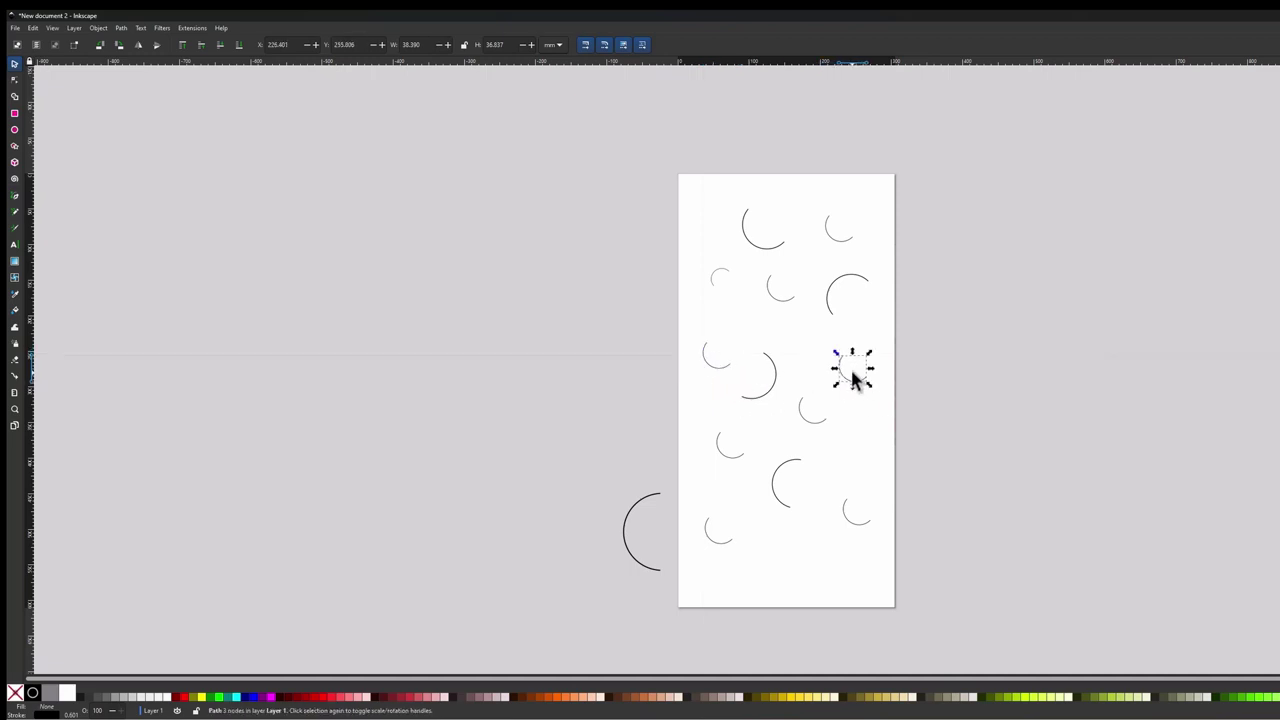
Step: Rotate the lower-right 38 mm arc to open toward the lower right and the one above it to open toward the upper left
click(848, 522)
click(847, 521)
drag(840, 503, 872, 497)
click(851, 378)
click(864, 389)
mouse_move(864, 389)
mouse_down()
mouse_move(878, 388)
mouse_move(866, 369)
mouse_up()
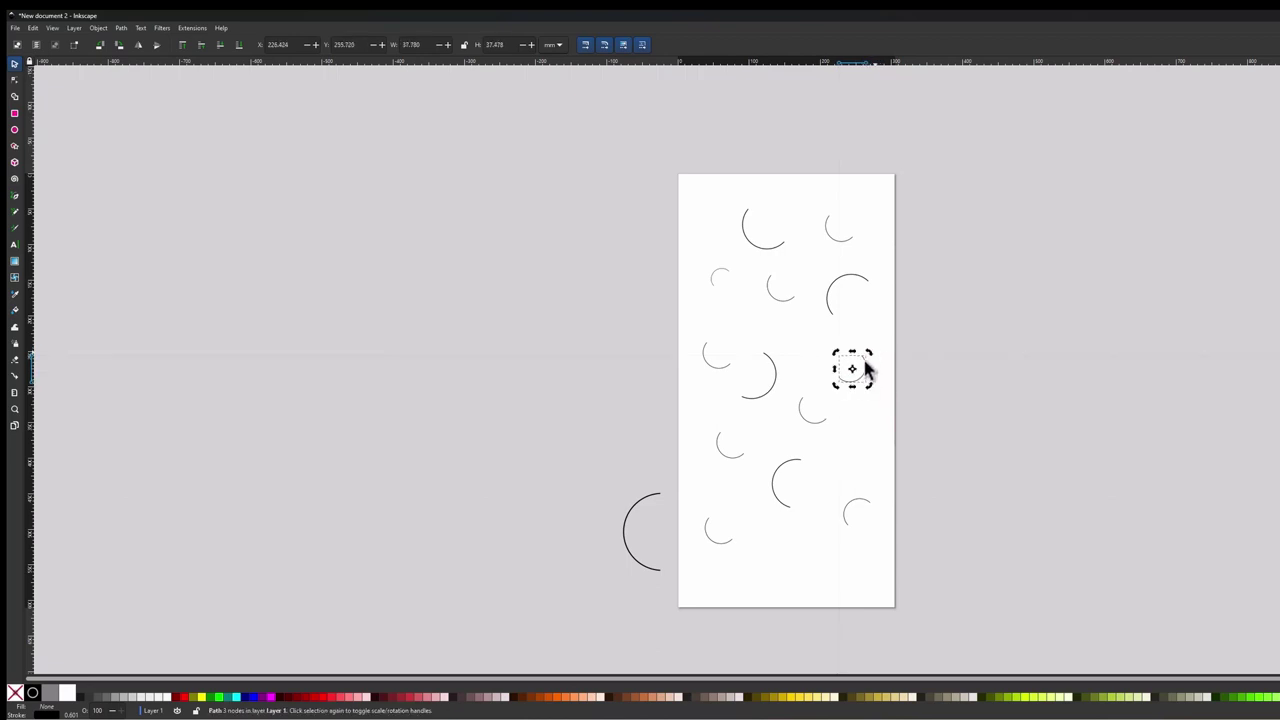
Step: Rotate the 38 mm arc between the middle and lowest medium arcs so its opening faces straight up
click(822, 432)
click(828, 430)
drag(831, 432, 841, 409)
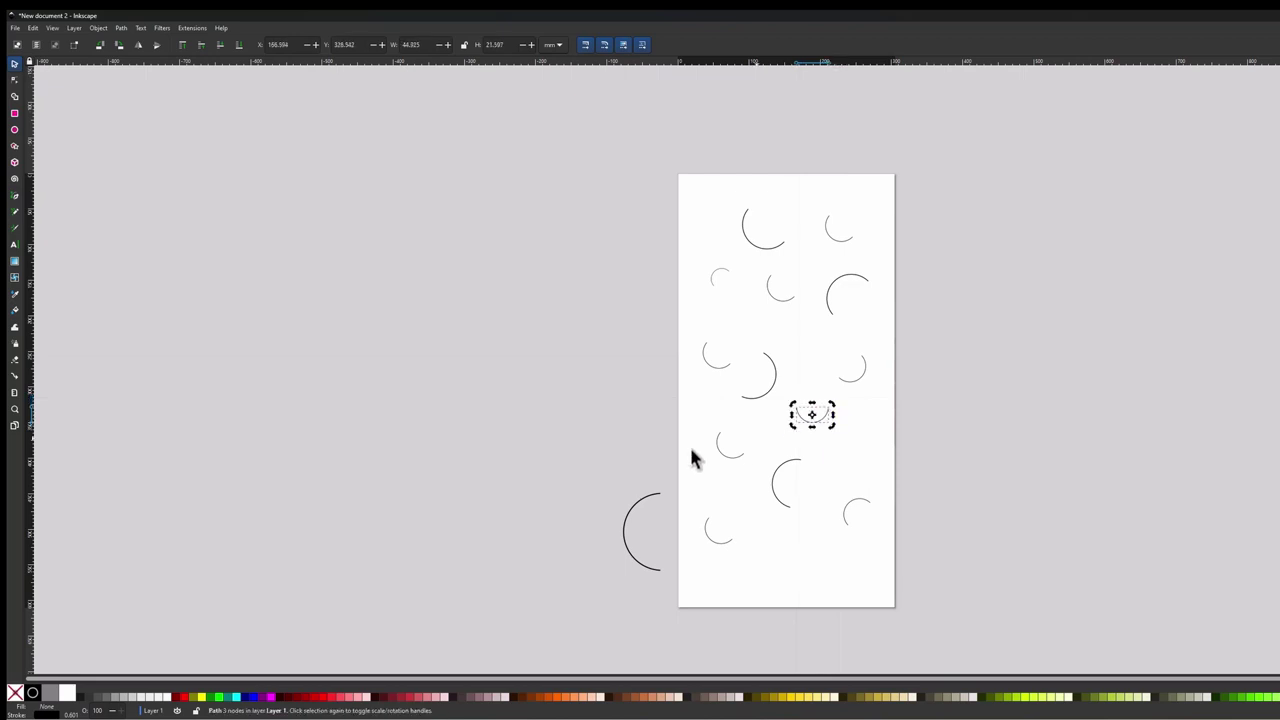
Step: Rotate the two lowest left-side arcs so the upper one opens right and the lower one opens upward and slightly left
click(725, 455)
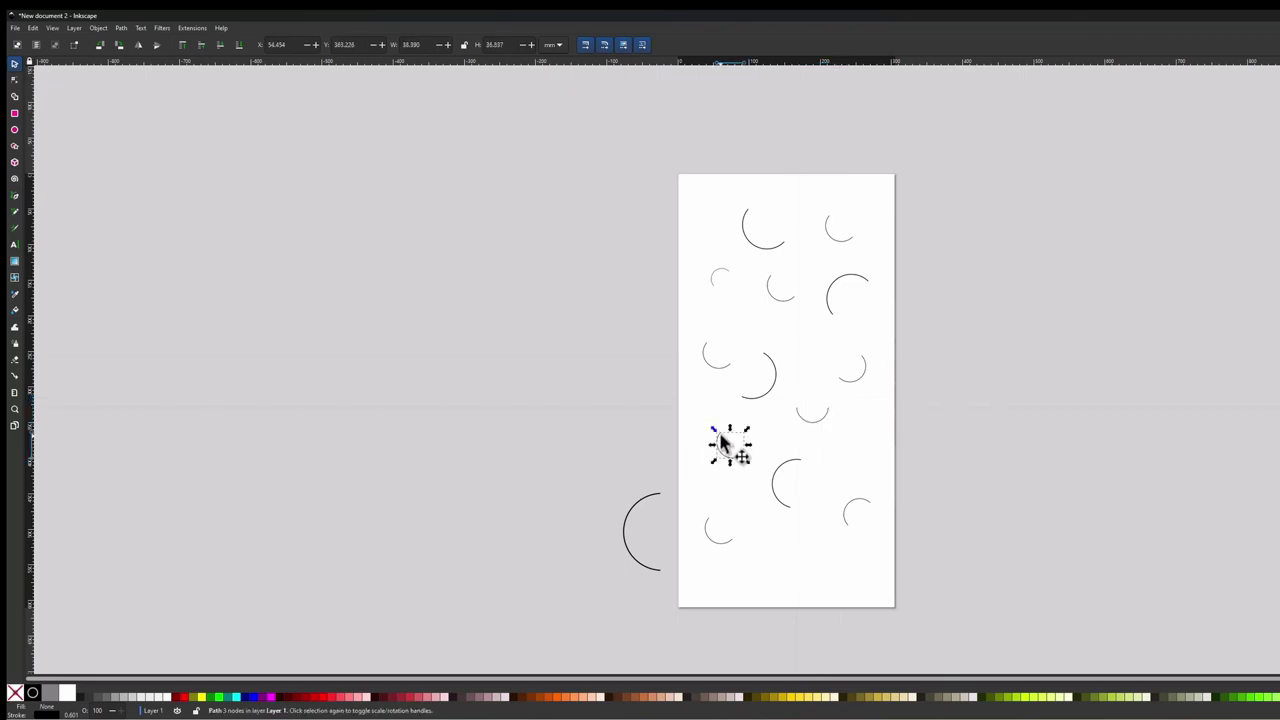
click(715, 438)
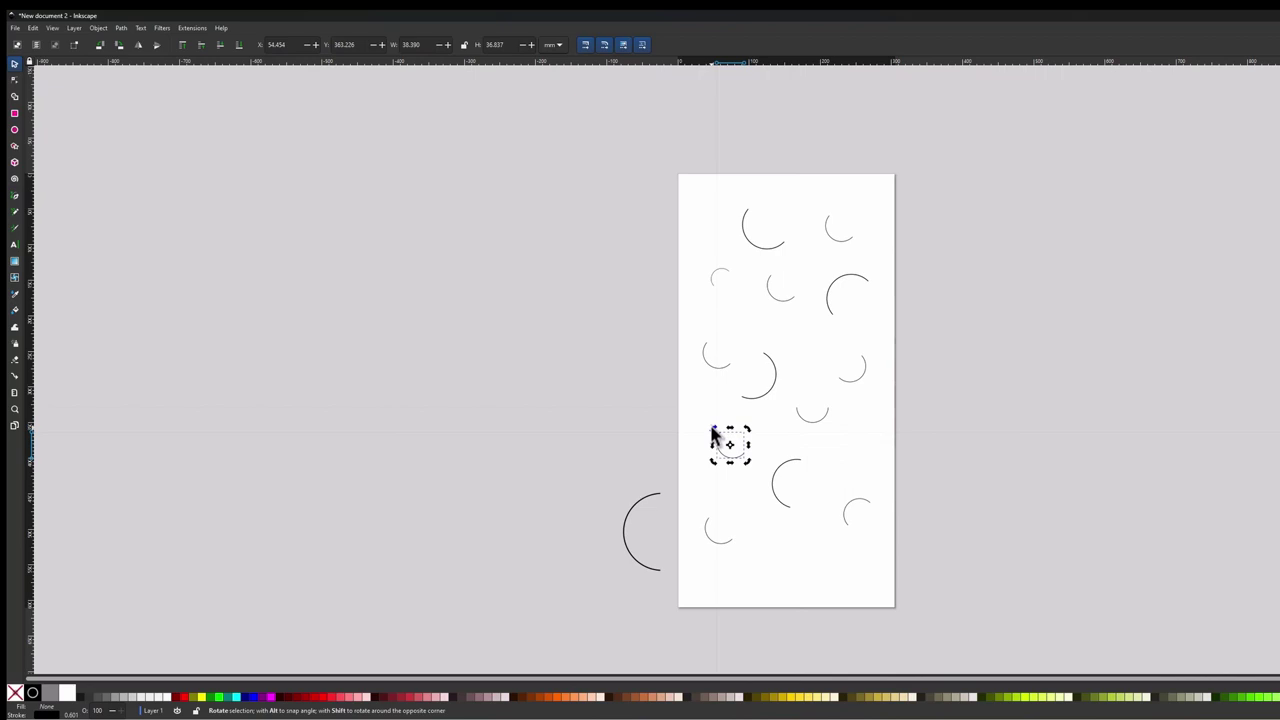
drag(714, 432, 730, 440)
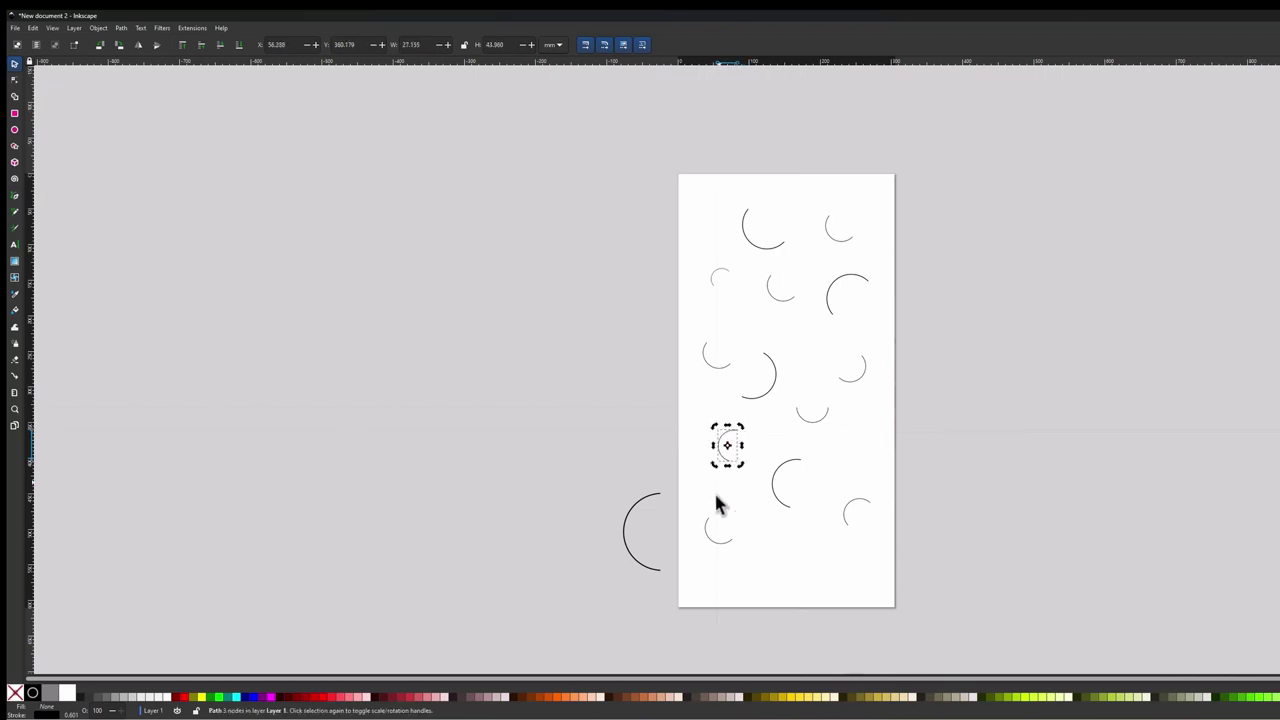
click(721, 544)
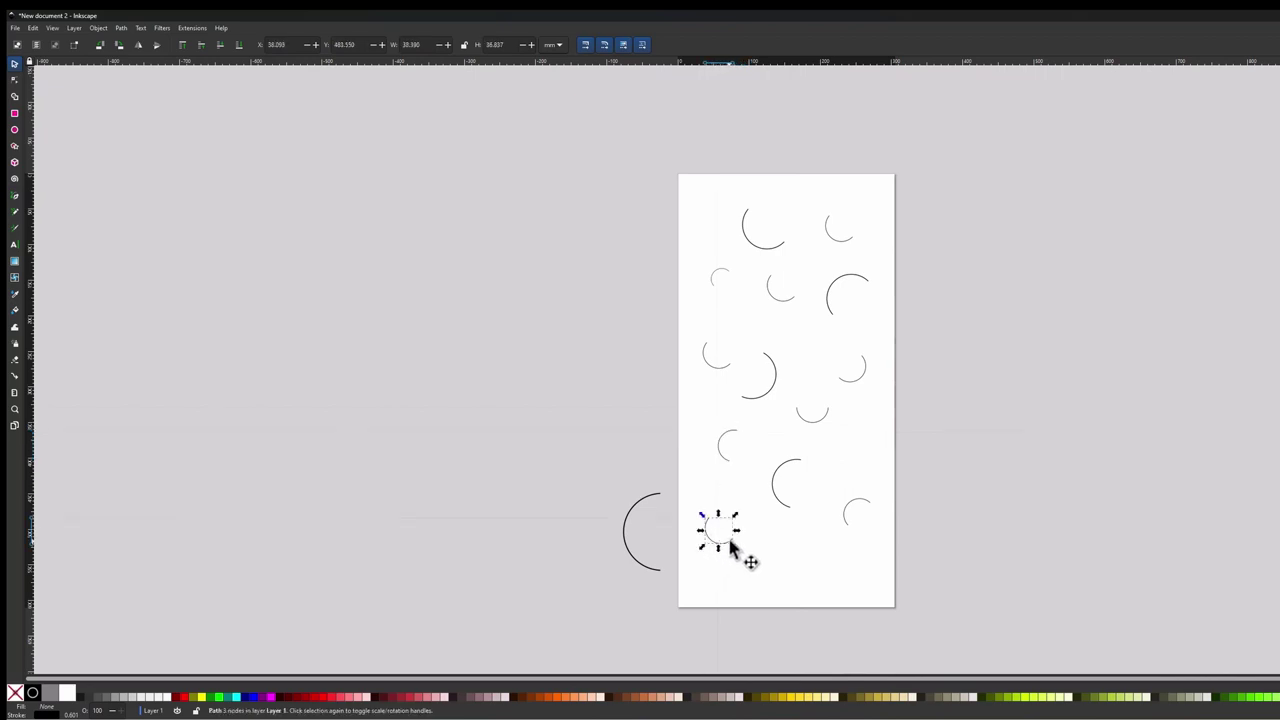
click(729, 549)
drag(735, 549, 750, 528)
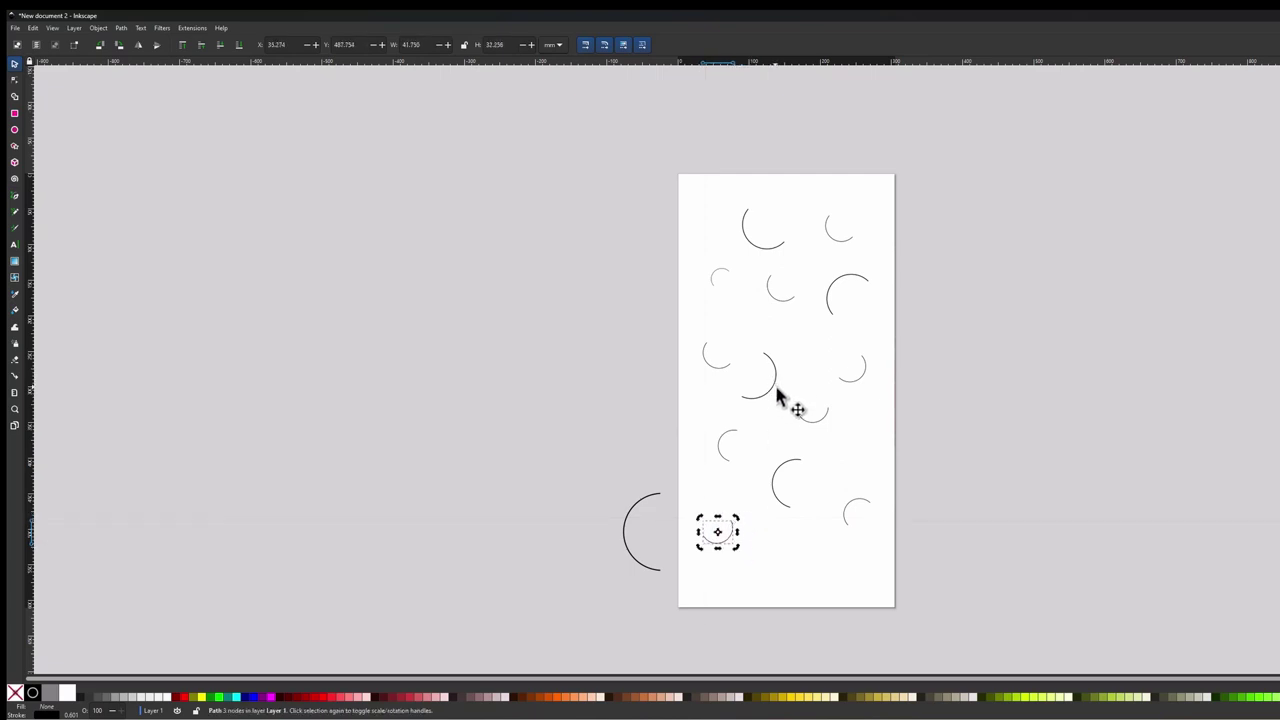
Step: Place five copies of the smallest arc between the larger ones: upper right, centre, lower middle, lower right and near the page's bottom
click(718, 278)
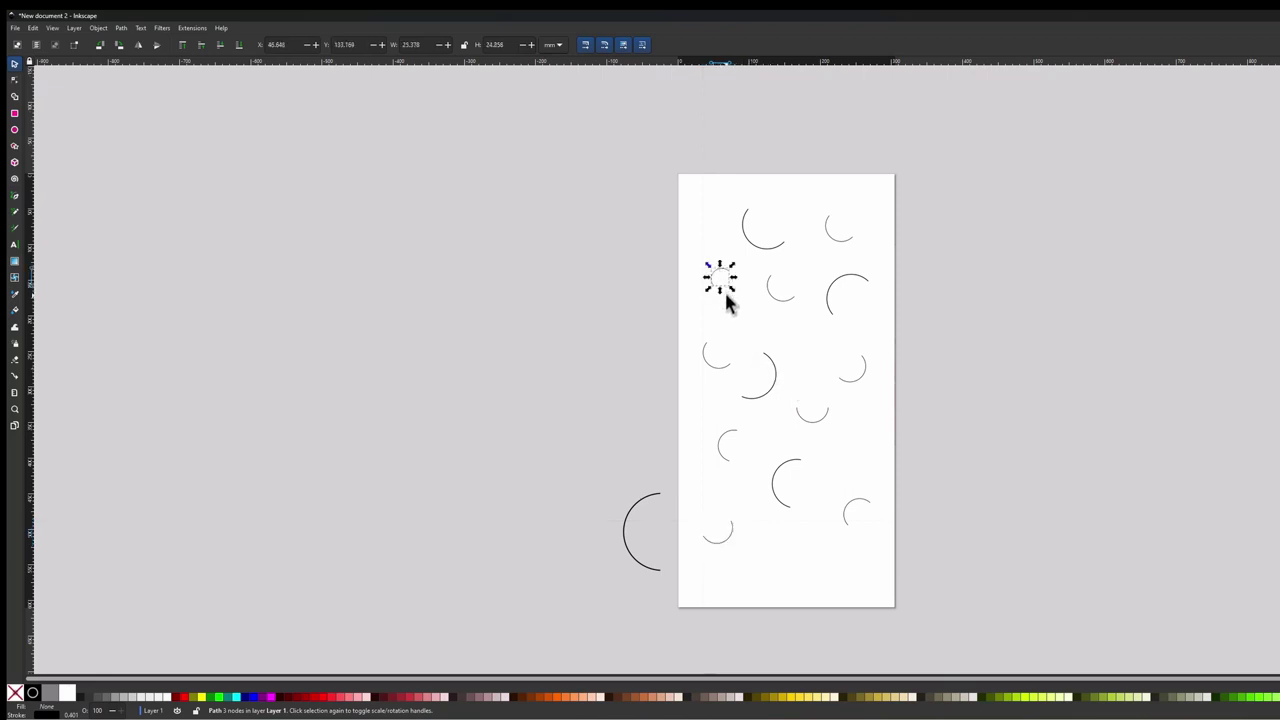
drag(729, 302, 795, 422)
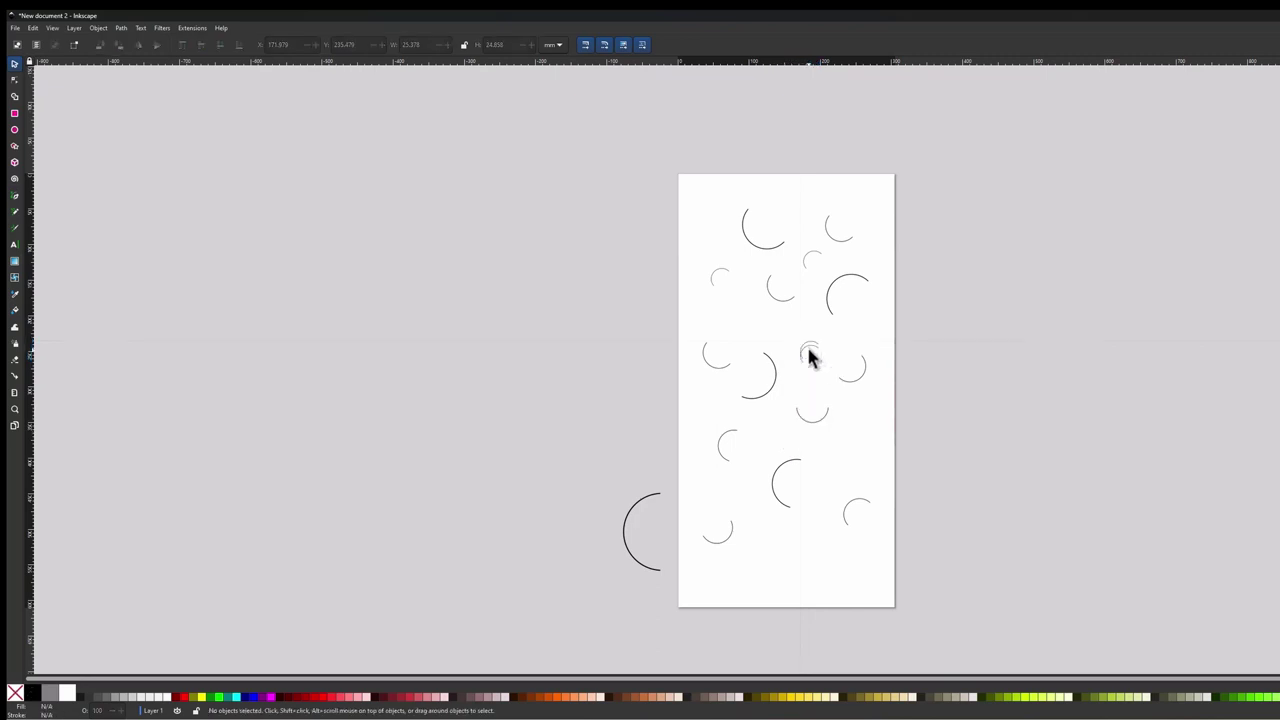
click(810, 358)
drag(808, 352, 849, 441)
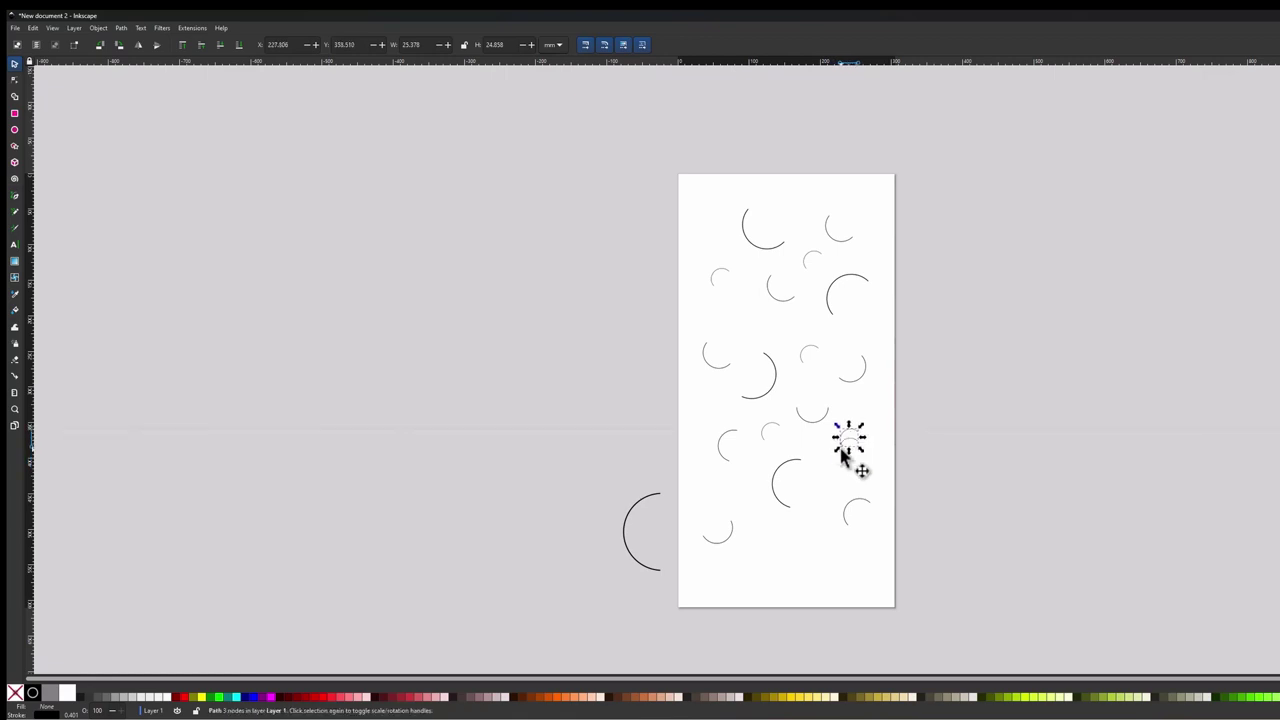
drag(850, 443, 809, 540)
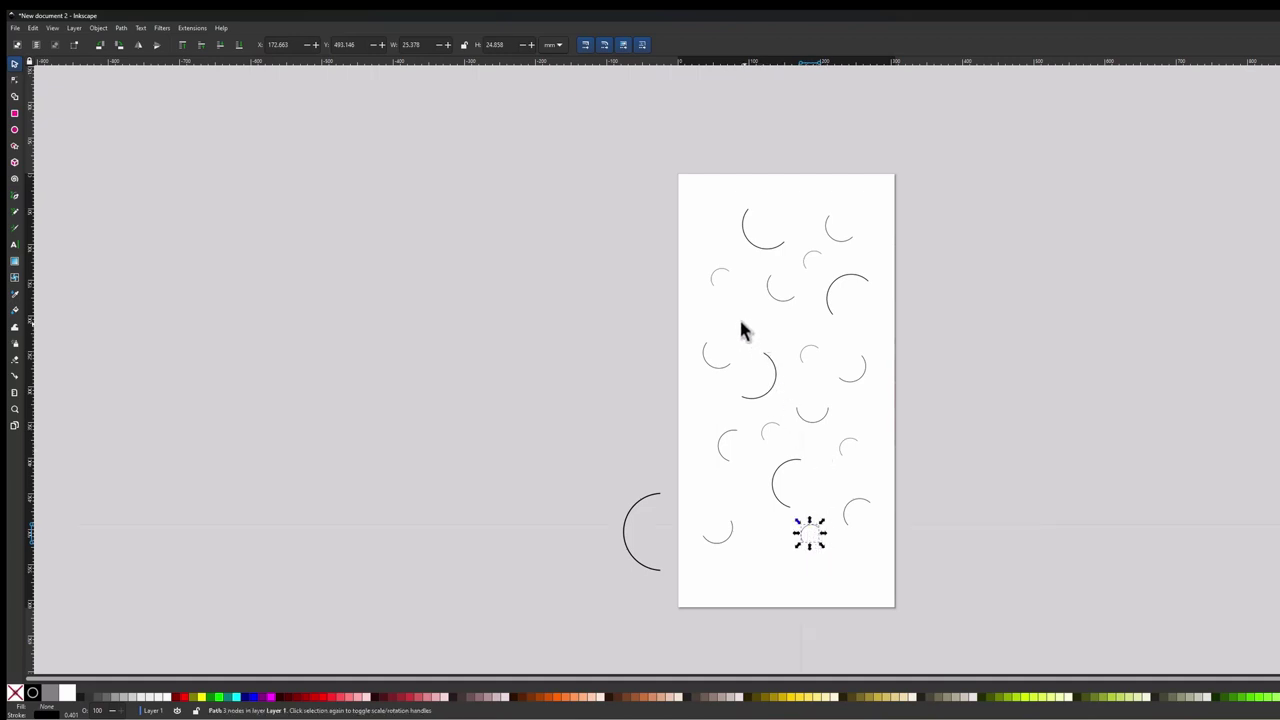
Step: Move the original smallest arc up and slightly left, and lower the 38 mm arc near the page's left edge a little
click(720, 277)
drag(720, 277, 713, 250)
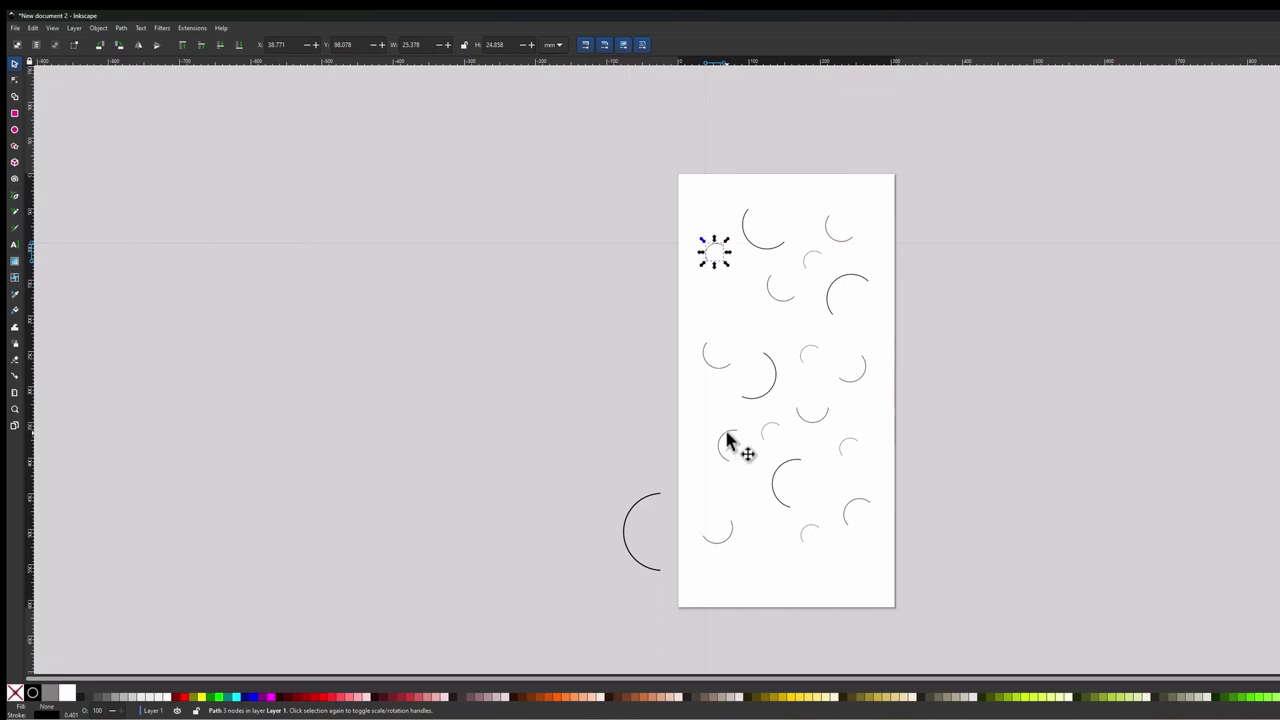
click(711, 368)
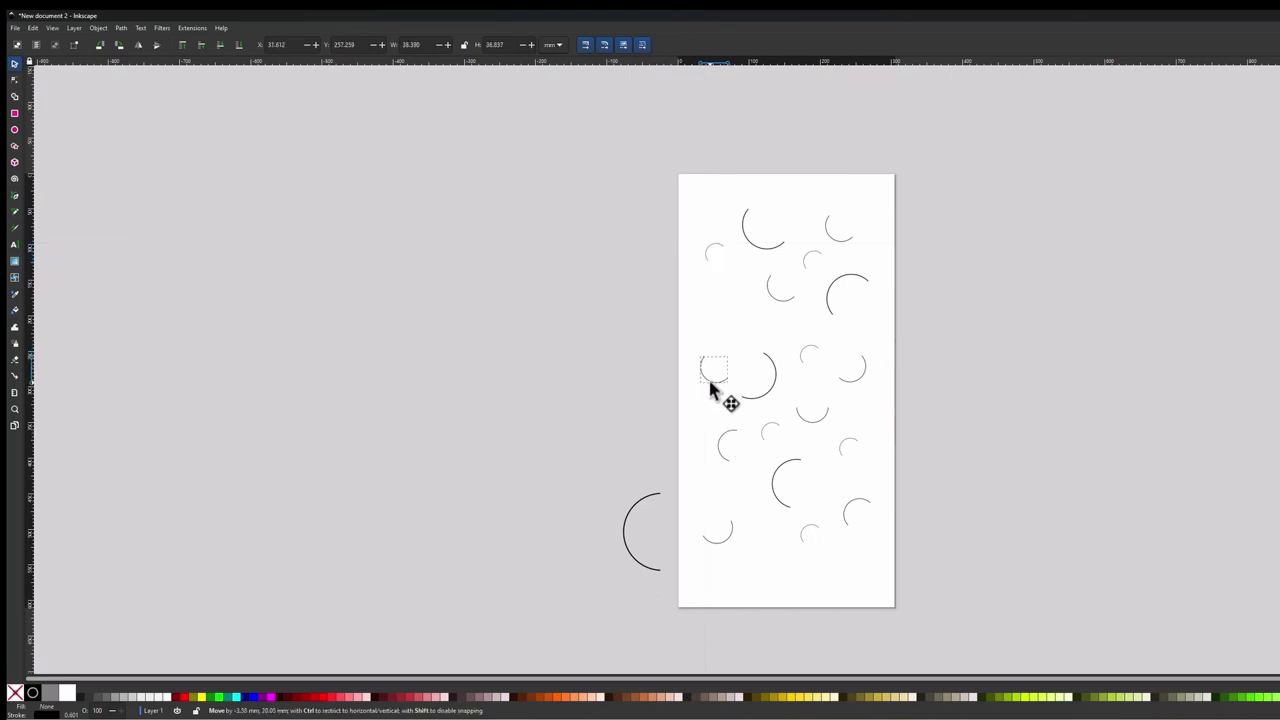
Step: Copy the right-opening arc on the lower left into the gap on the upper left and rotate the copy to open downward
click(726, 446)
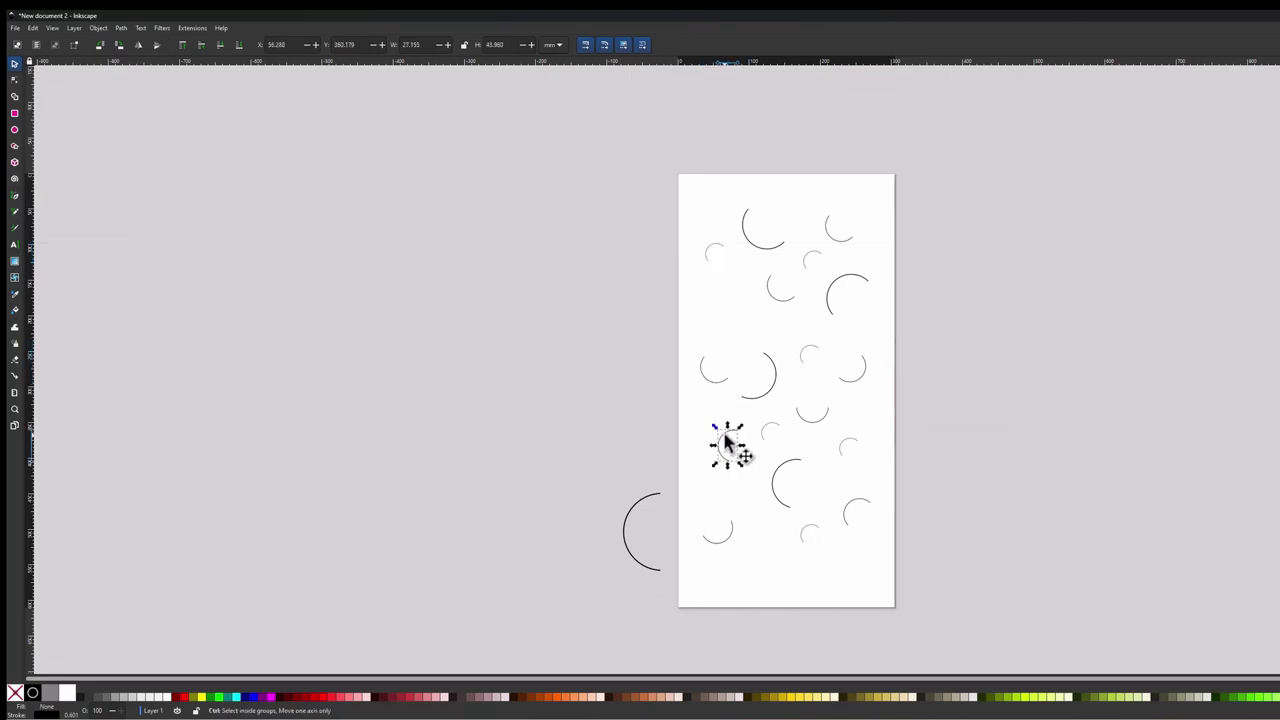
drag(726, 440, 730, 310)
click(735, 310)
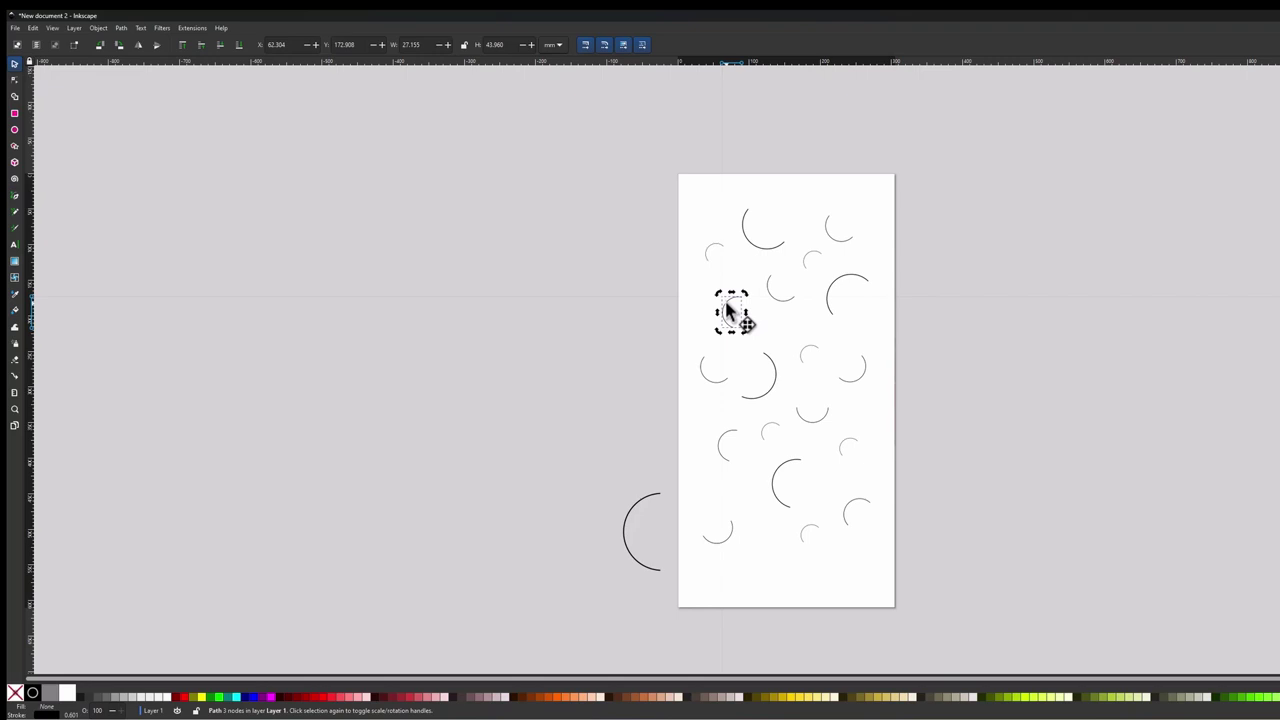
drag(745, 303, 749, 303)
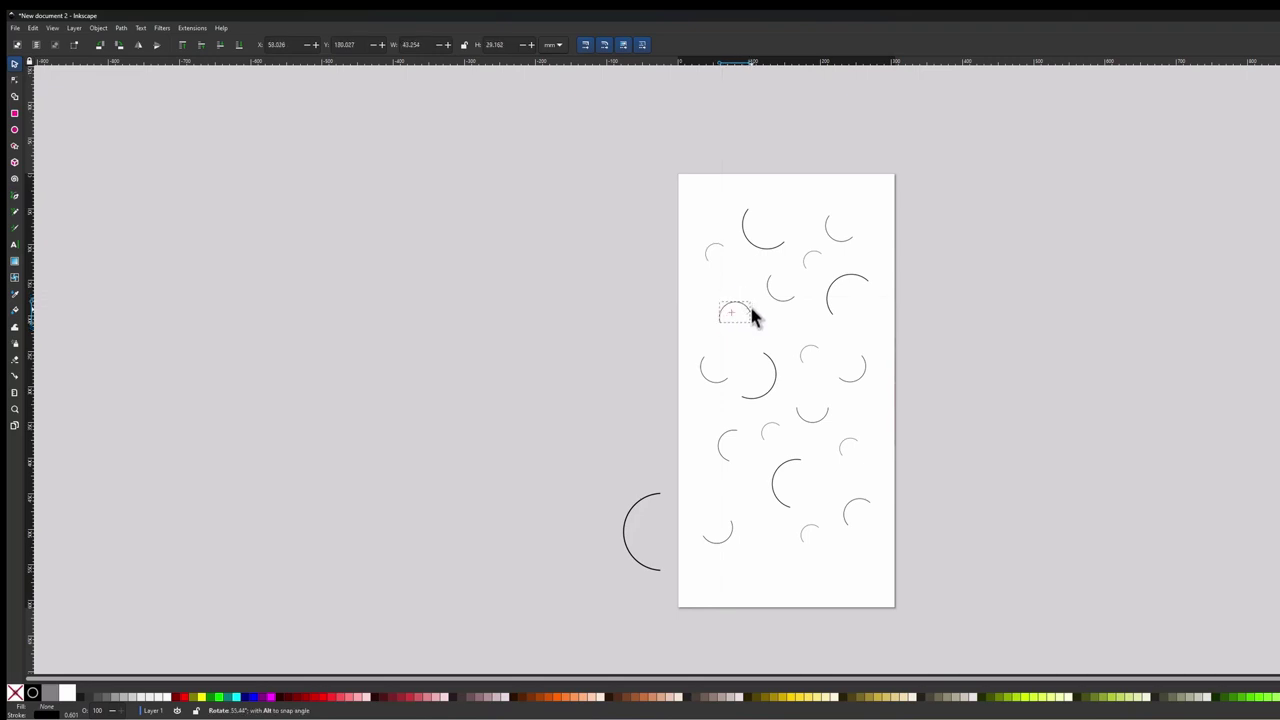
click(876, 393)
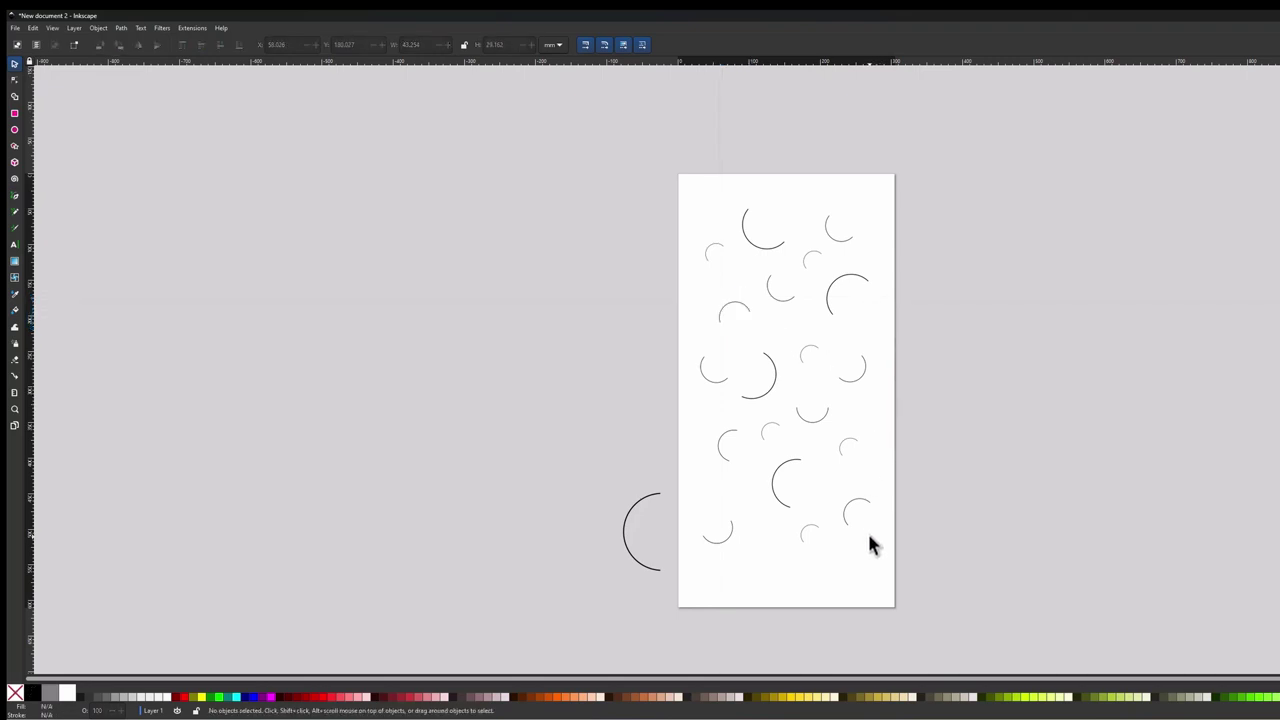
Step: Rotate the smallest arc in the upper right to open straight down and the one near the centre to open right
click(806, 260)
click(818, 262)
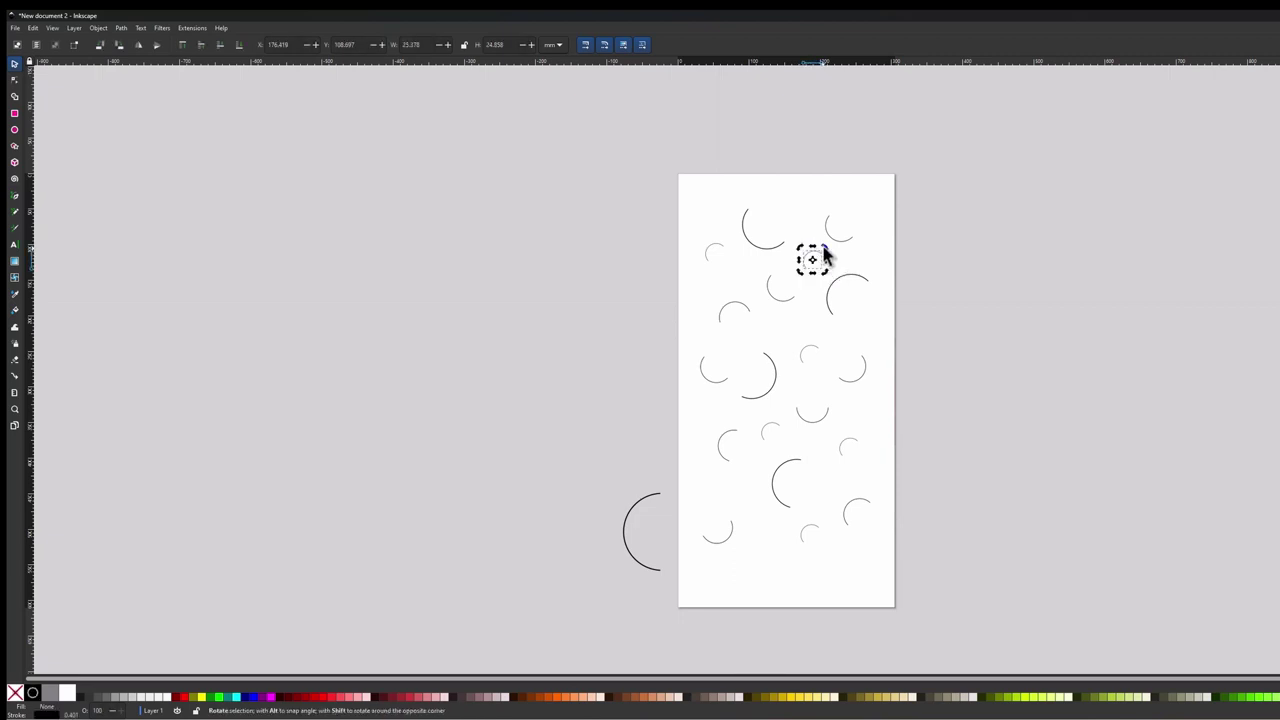
click(812, 354)
click(803, 365)
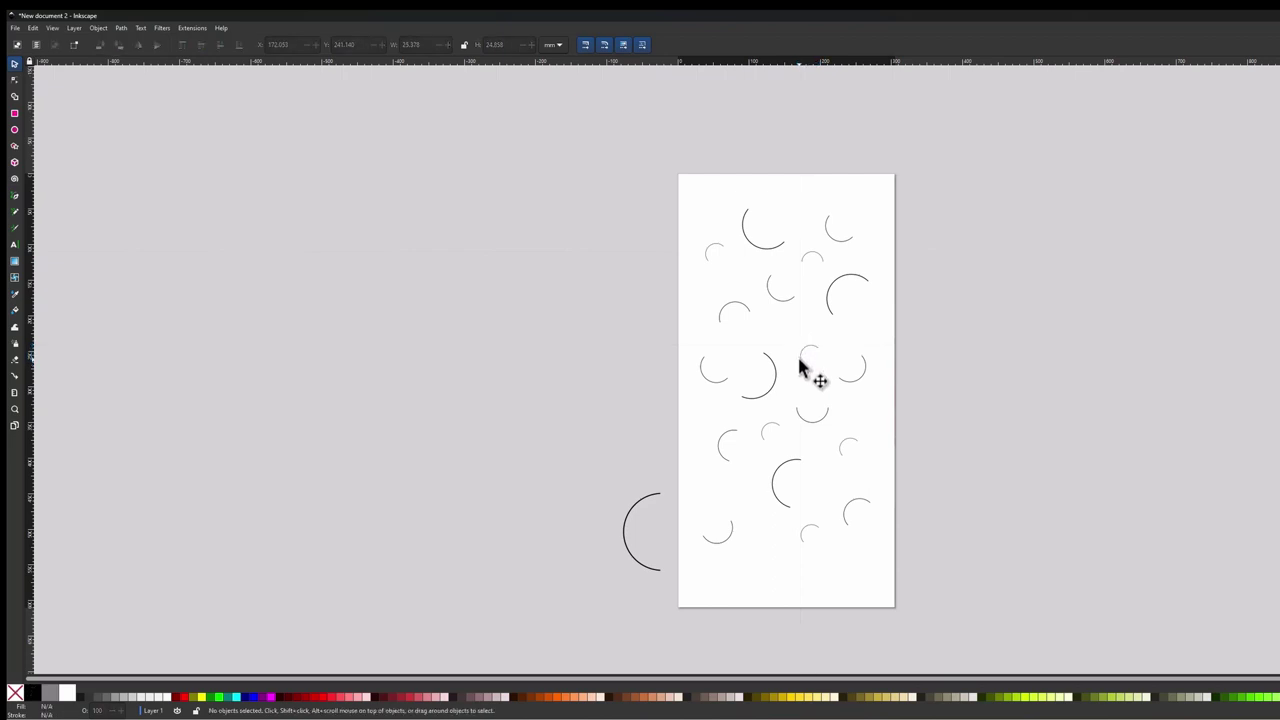
click(804, 366)
click(804, 367)
drag(802, 368, 812, 390)
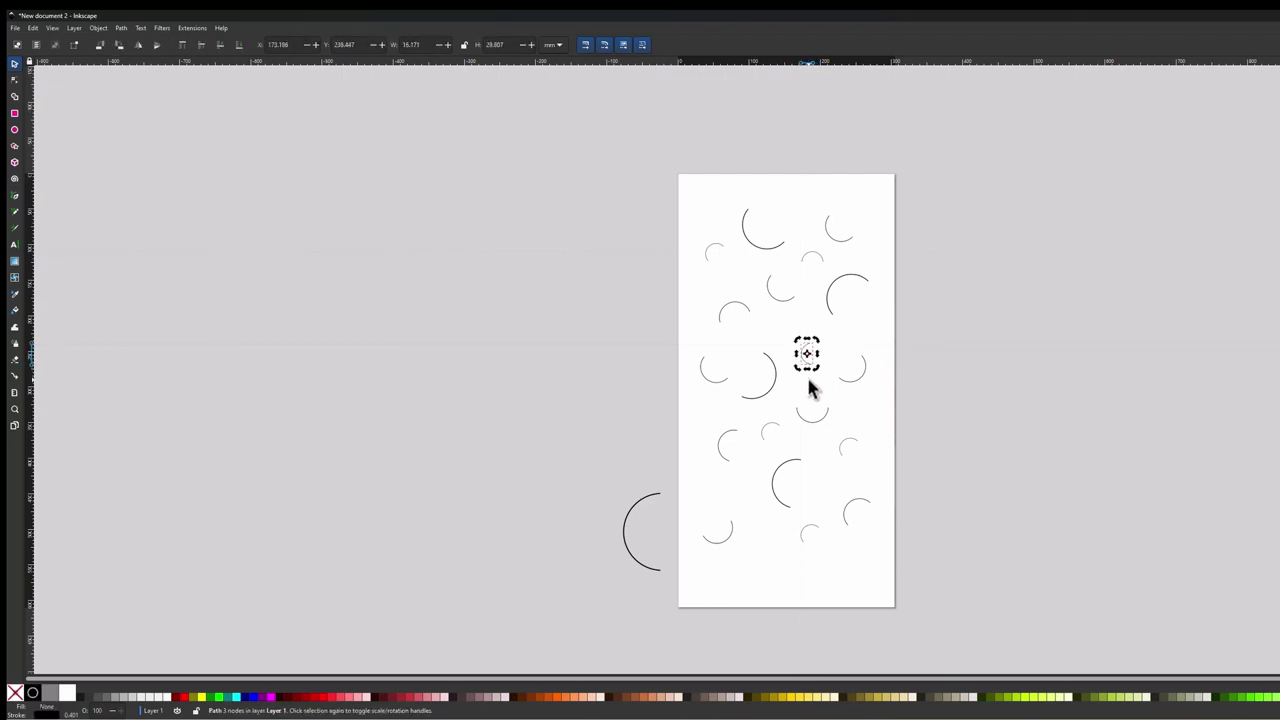
Step: Rotate the smallest arc on the lower right to open toward the upper right and the bottommost one to open downward
click(843, 451)
click(841, 458)
drag(841, 458, 869, 466)
click(810, 535)
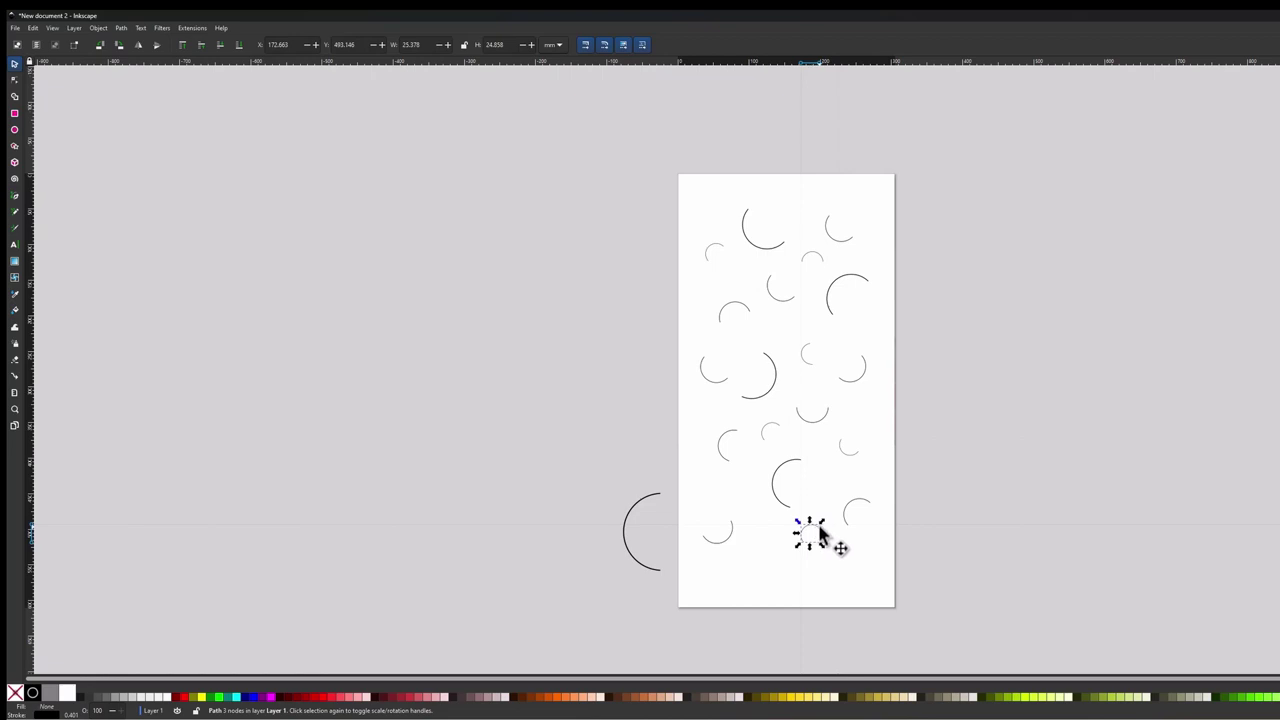
drag(822, 532, 827, 527)
Step: Rotate the smallest arc in the lower middle so it opens upward and slightly left
click(764, 430)
click(763, 429)
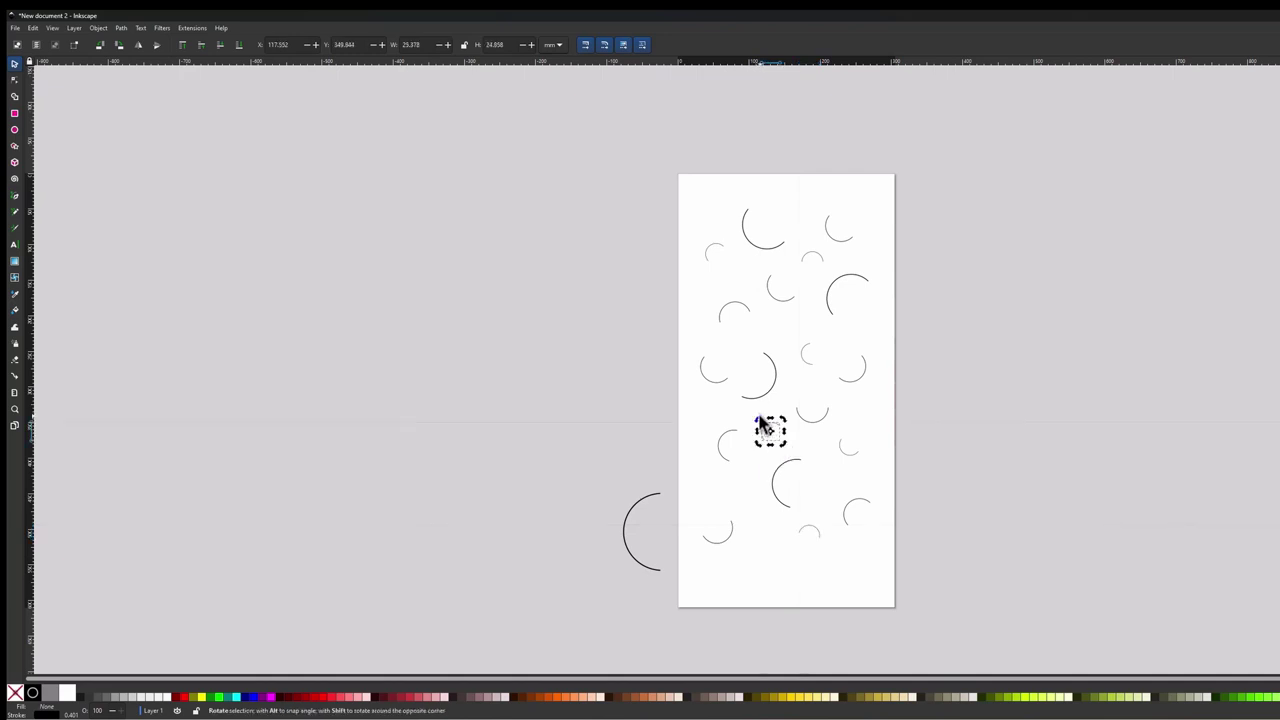
drag(757, 420, 800, 451)
click(868, 445)
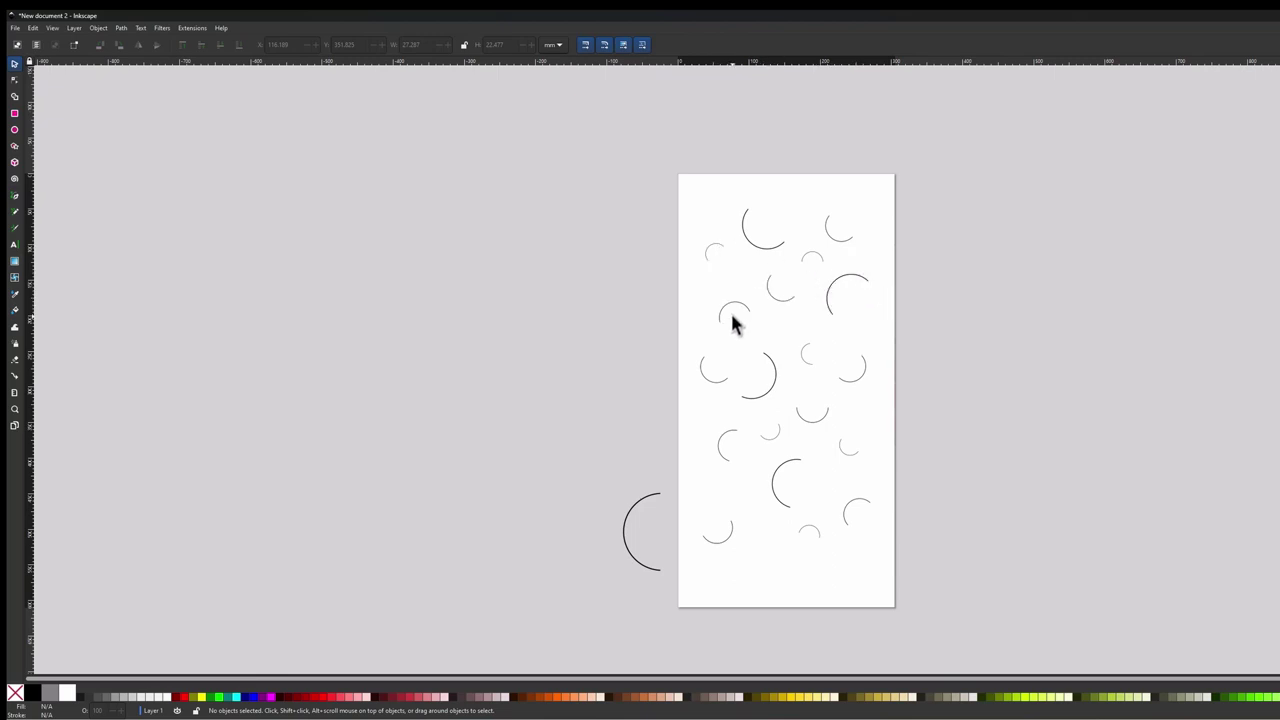
Step: Shift the lowest left-side arc up and slightly right, and delete the large spare arc lying outside the page
click(728, 546)
mouse_move(727, 532)
mouse_down()
mouse_move(743, 531)
mouse_move(736, 519)
mouse_up()
key(Escape)
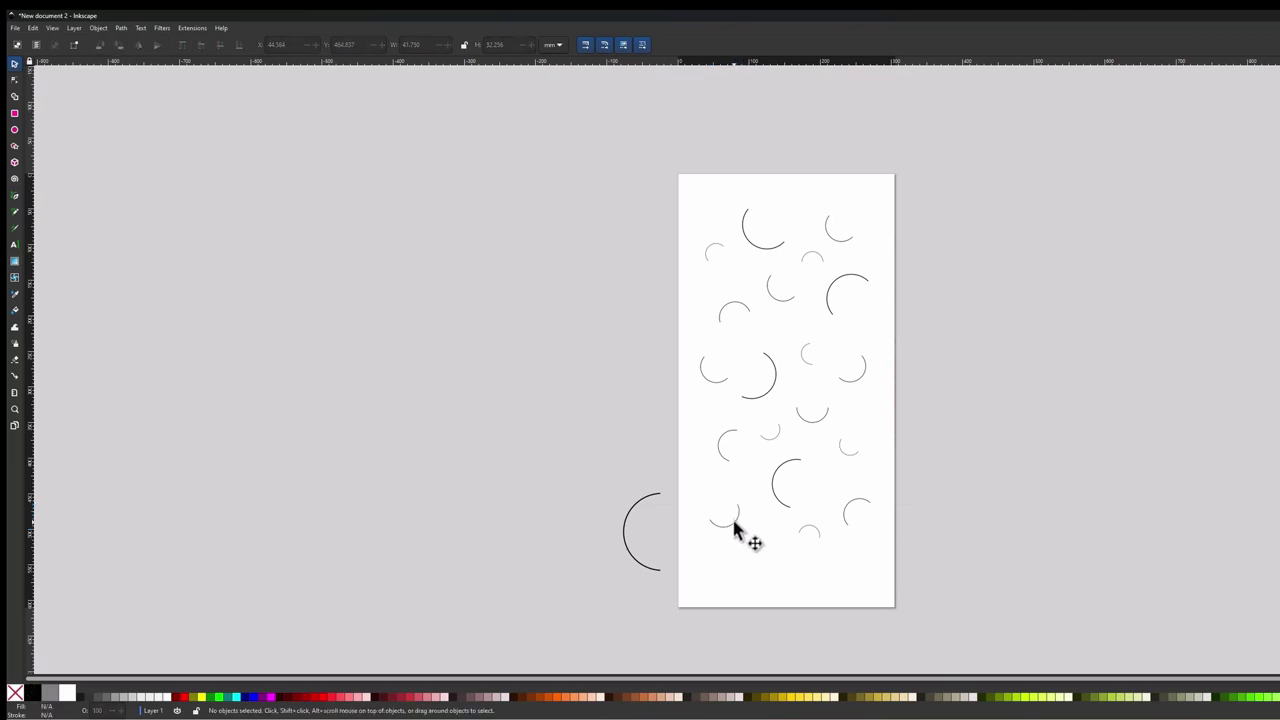
click(734, 523)
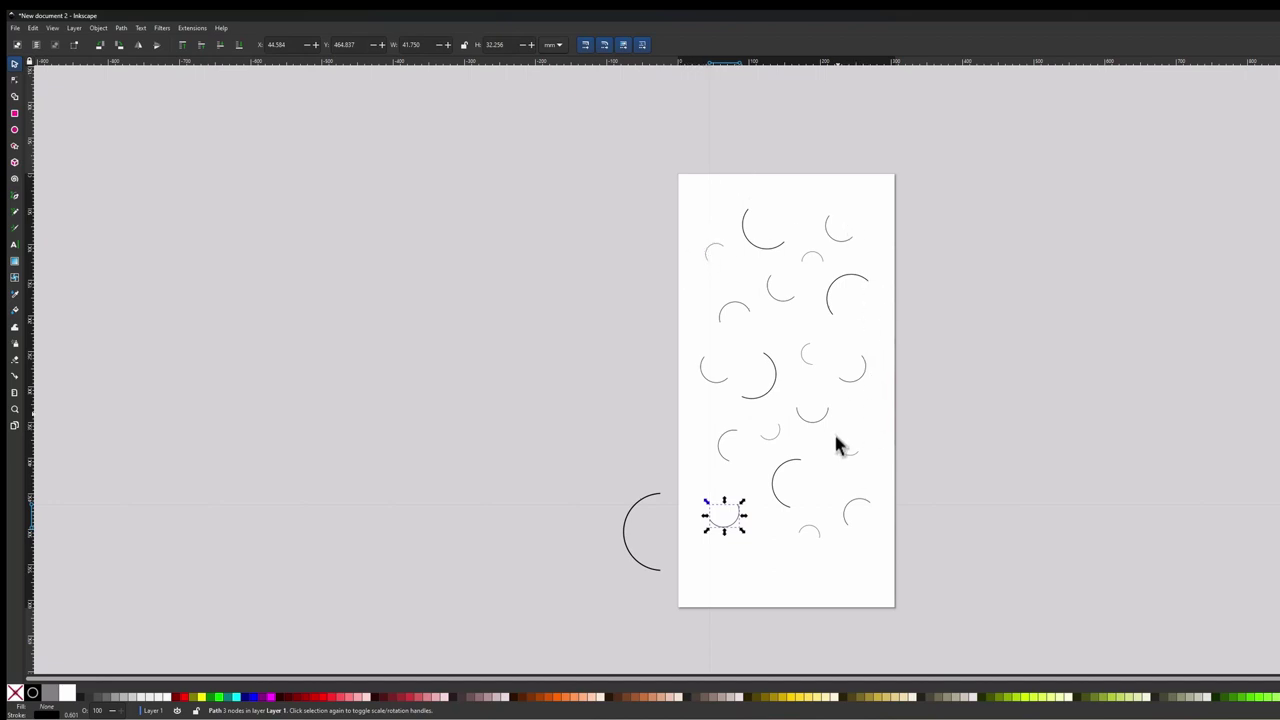
click(888, 437)
click(655, 504)
key(Delete)
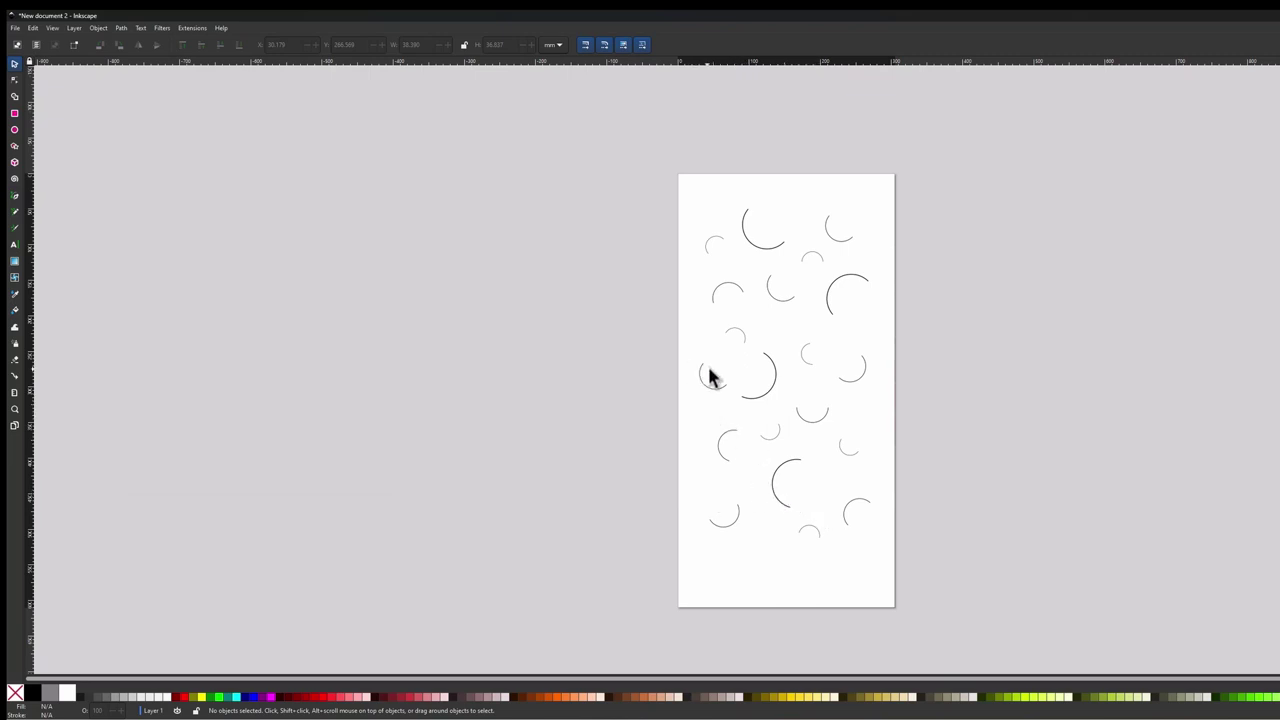
Step: Save the drawing in the Documents folder as an Inkscape SVG named ellipses
click(13, 38)
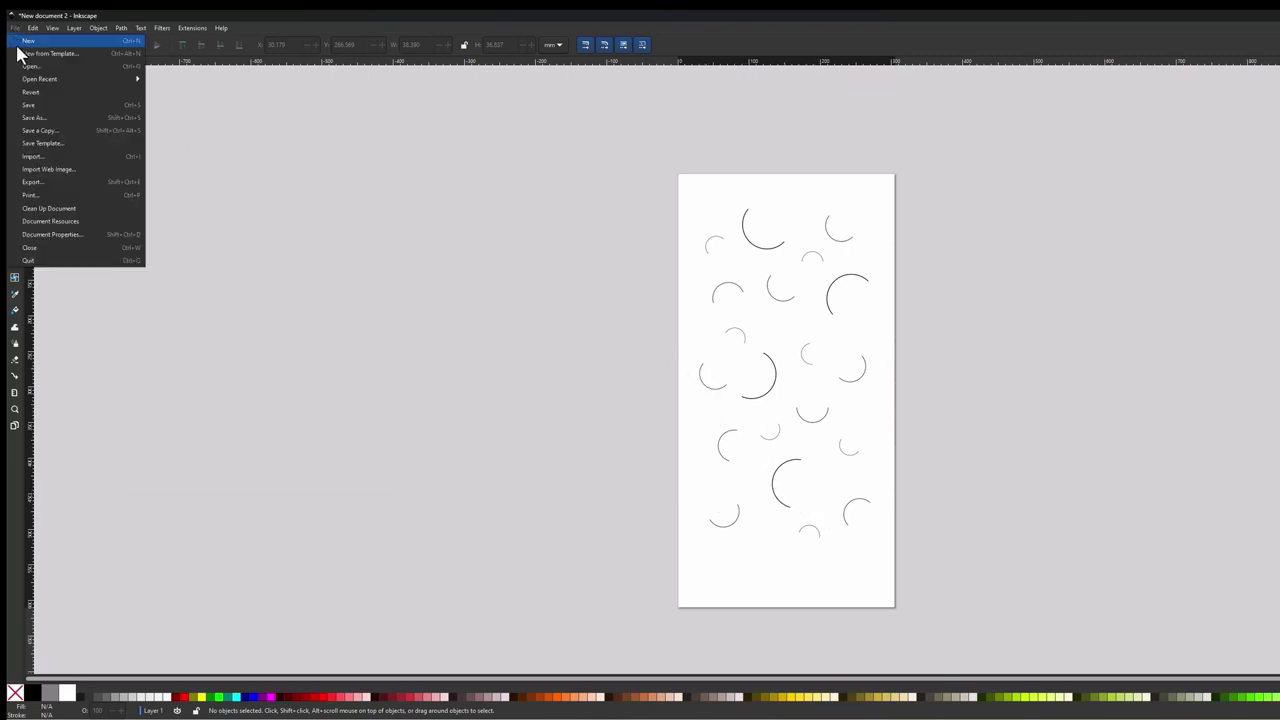
click(36, 118)
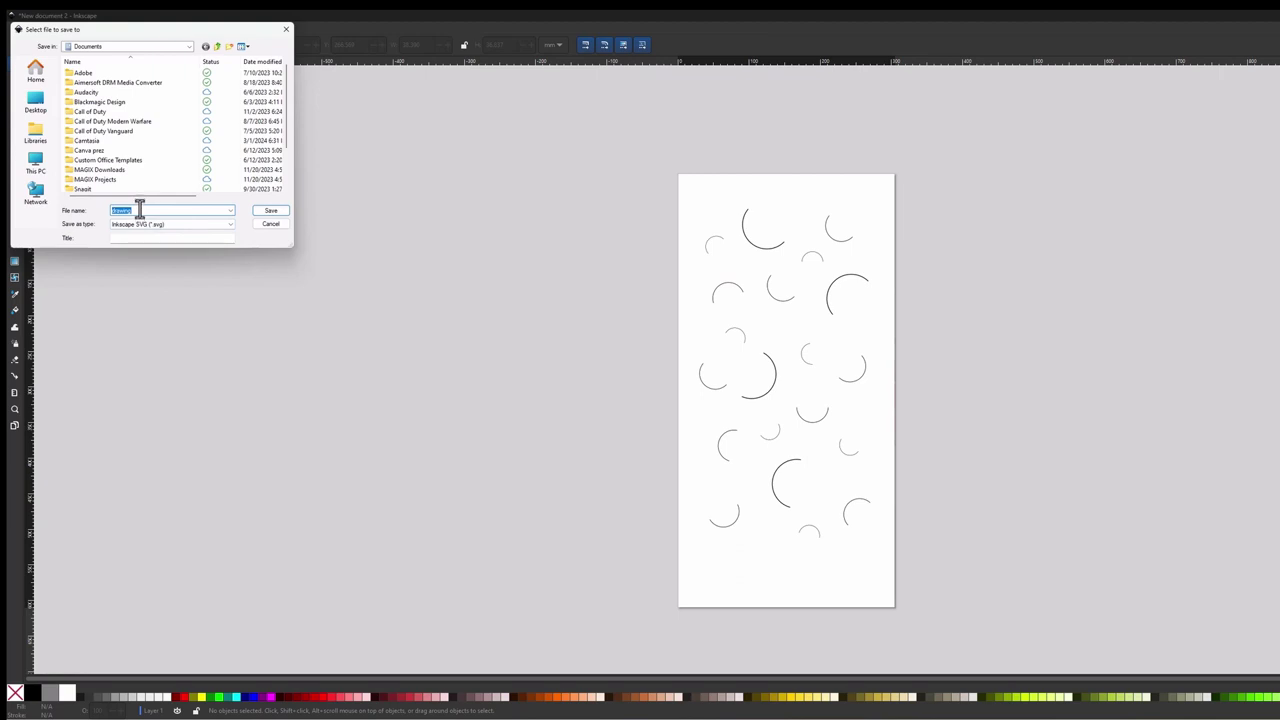
drag(136, 210, 98, 212)
text(e)
text(f)
click(269, 210)
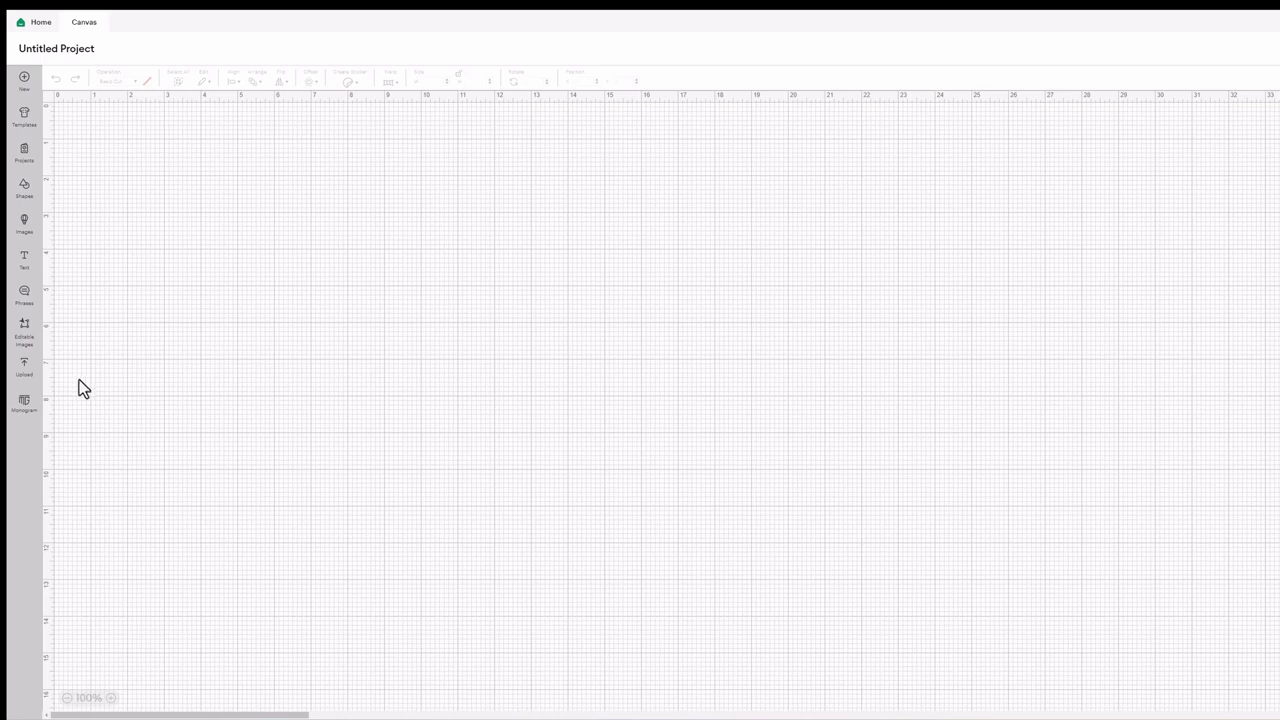
Step: Switch to Cricut Design Space and upload the ellipses file from the Documents folder onto the canvas
click(25, 376)
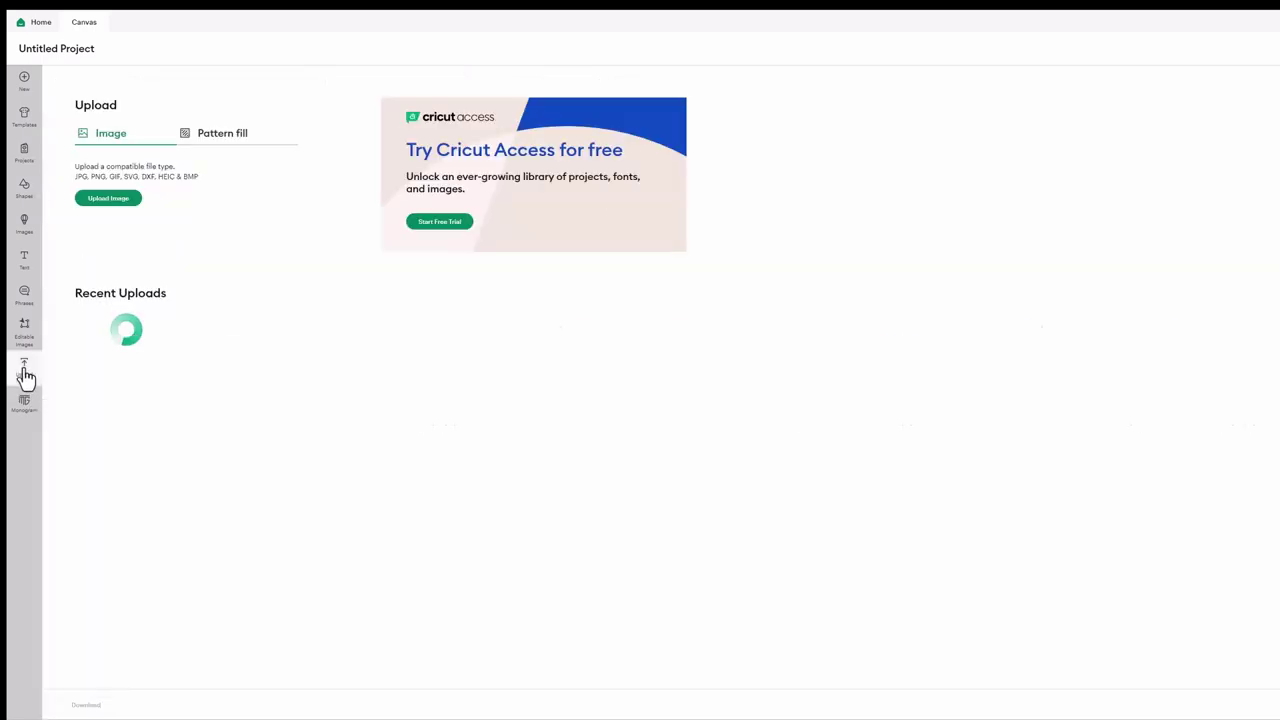
click(109, 199)
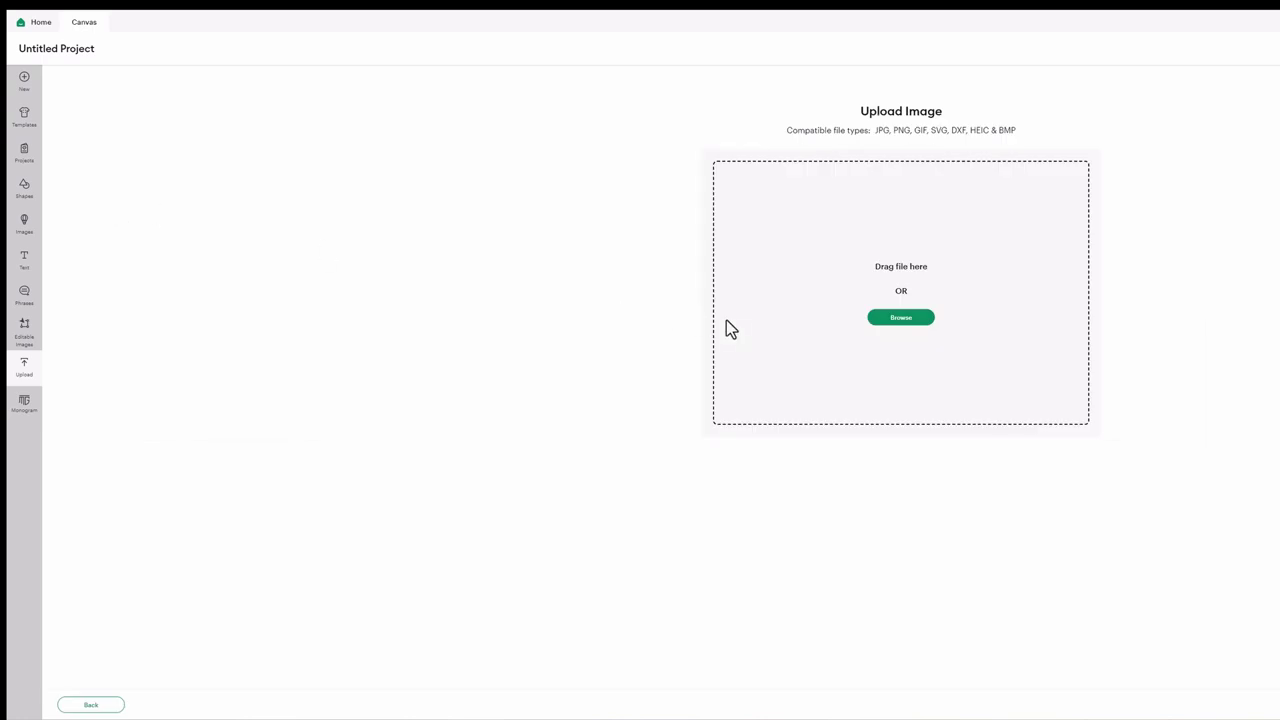
click(914, 324)
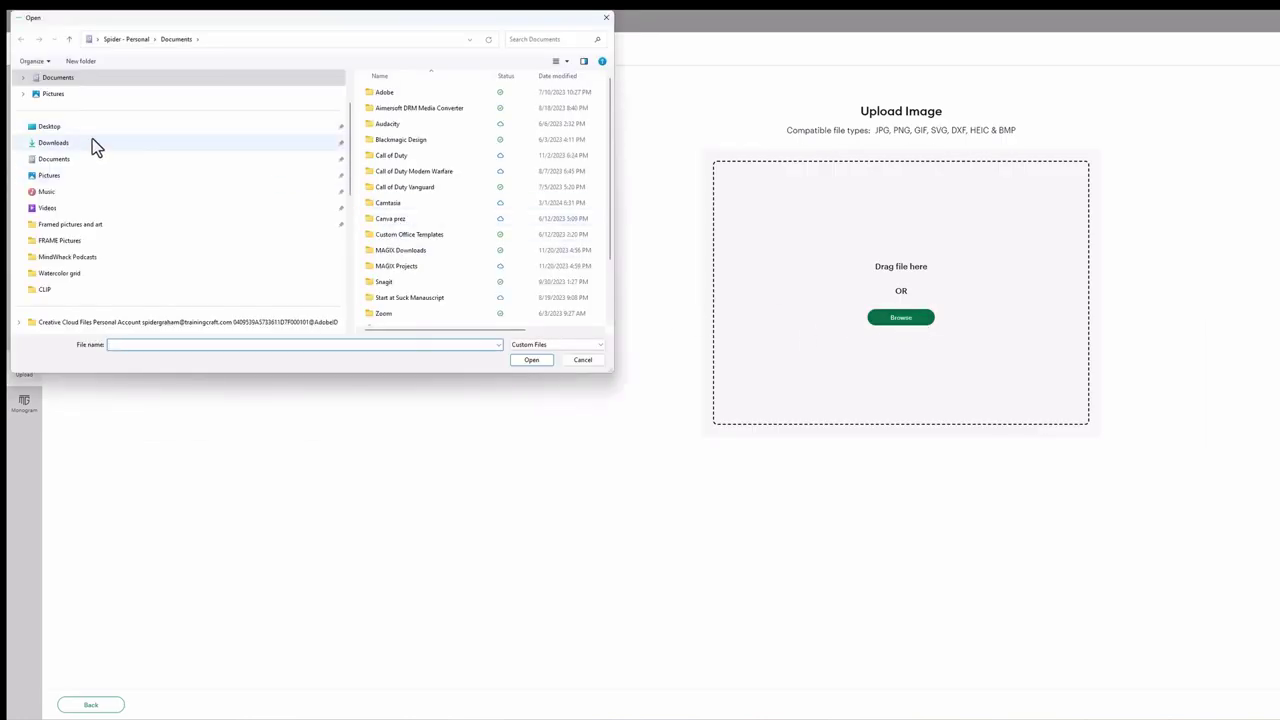
click(50, 160)
scroll(497, 237, down, 2)
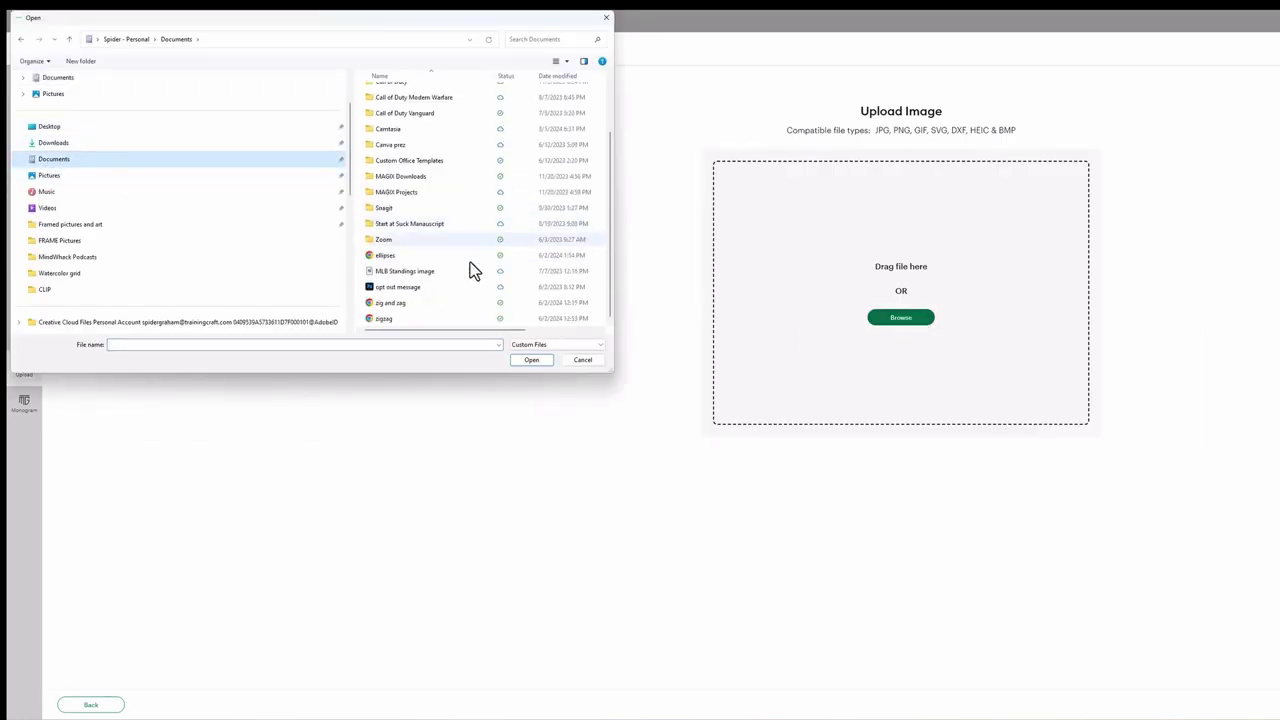
double_click(381, 257)
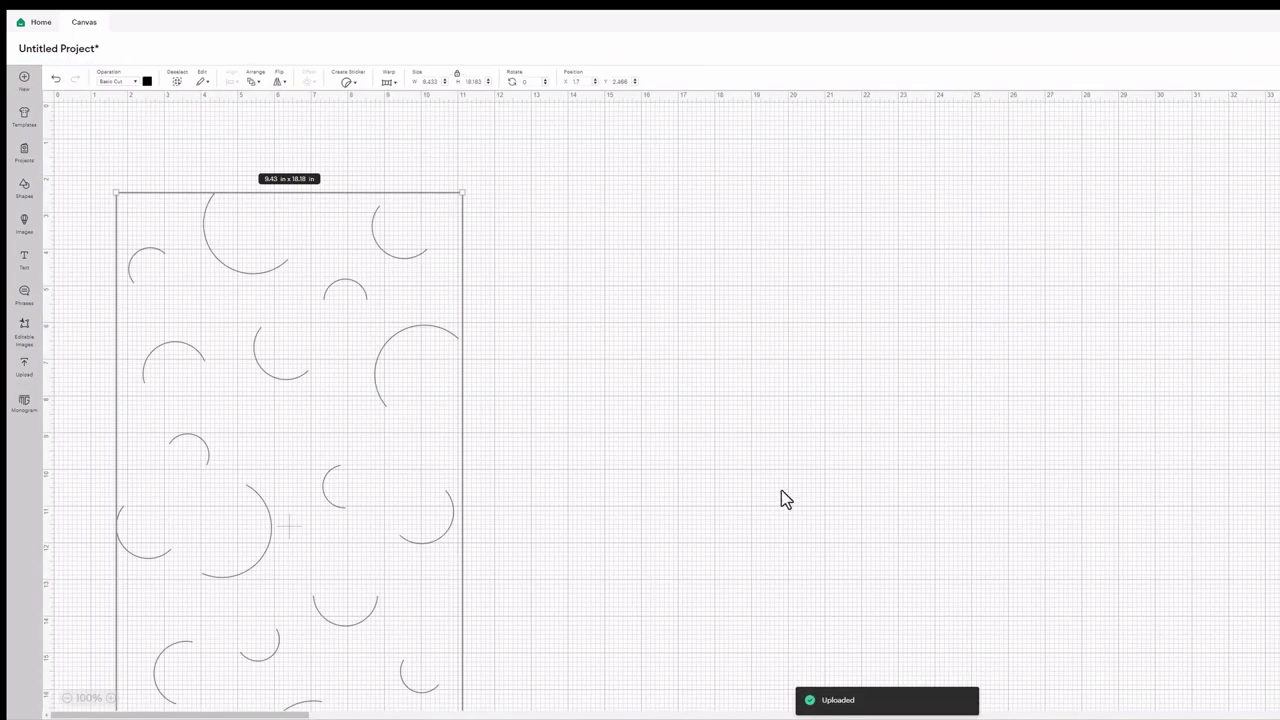
Step: Reposition the uploaded arc pattern near the canvas's upper-left corner and check its full extent down to the lower edge
scroll(629, 449, down, 2)
scroll(629, 449, up, 2)
drag(250, 233, 251, 173)
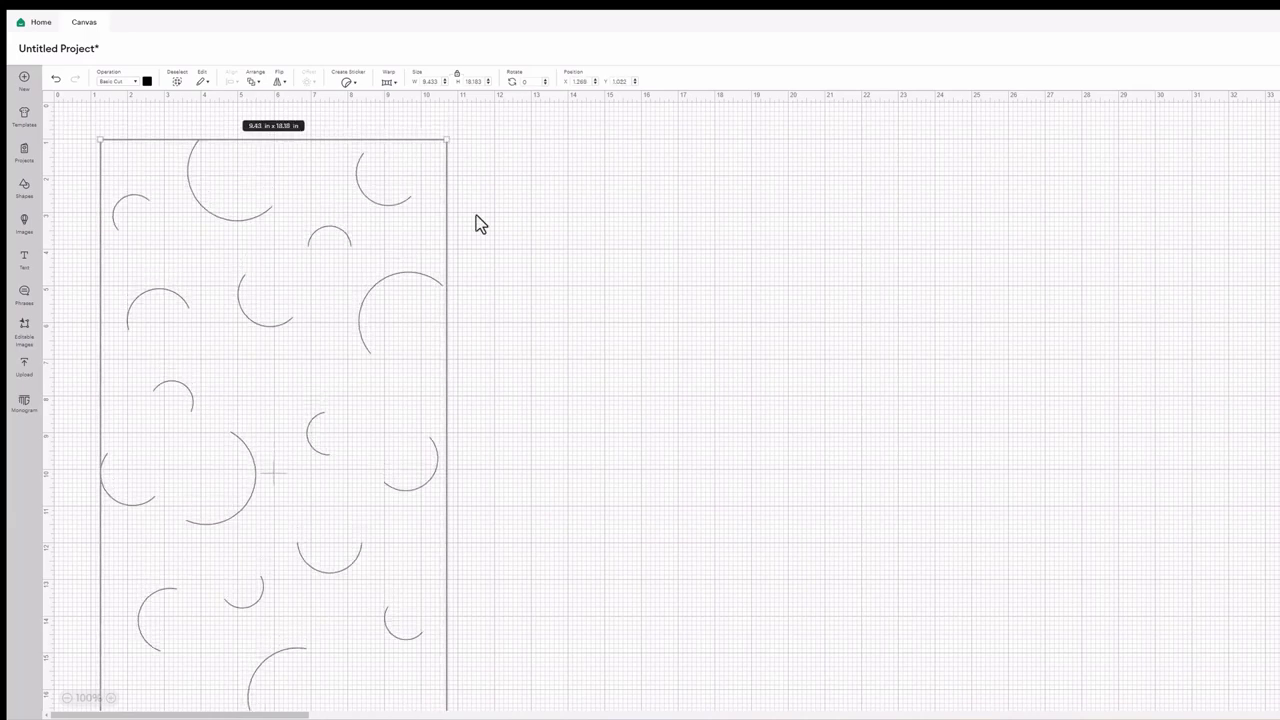
scroll(480, 222, down, 5)
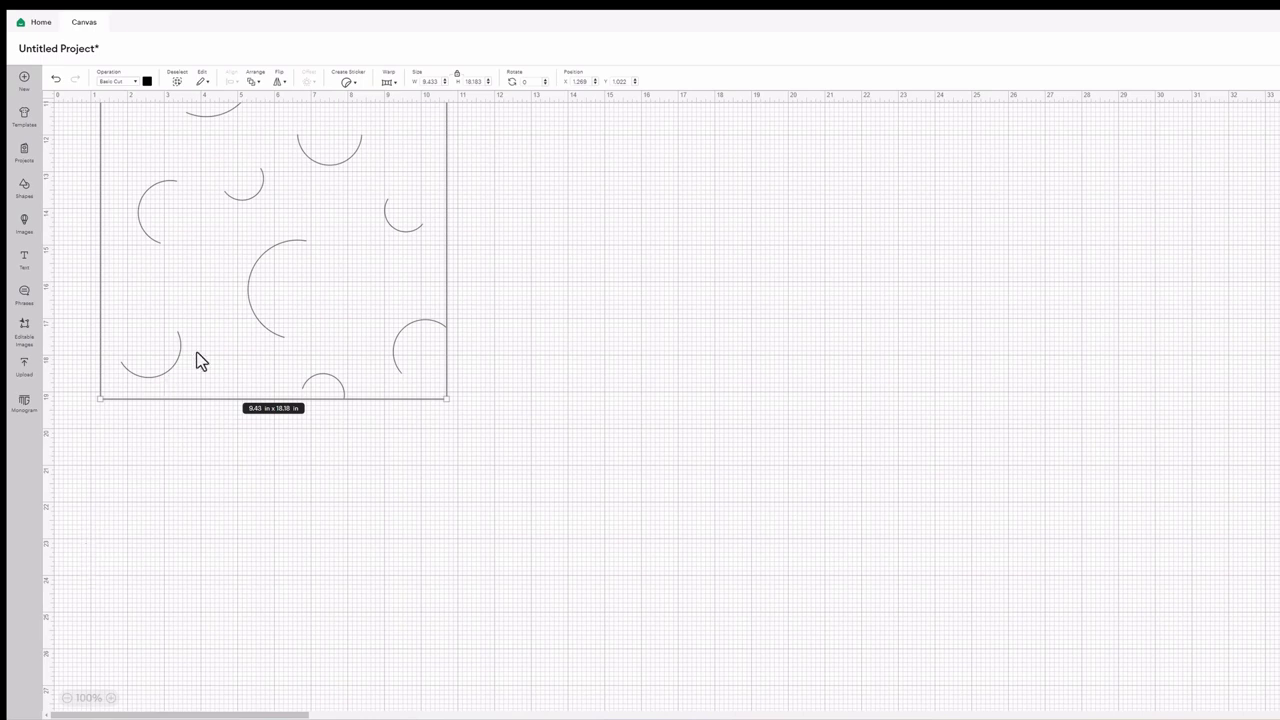
drag(211, 351, 207, 378)
scroll(229, 369, up, 8)
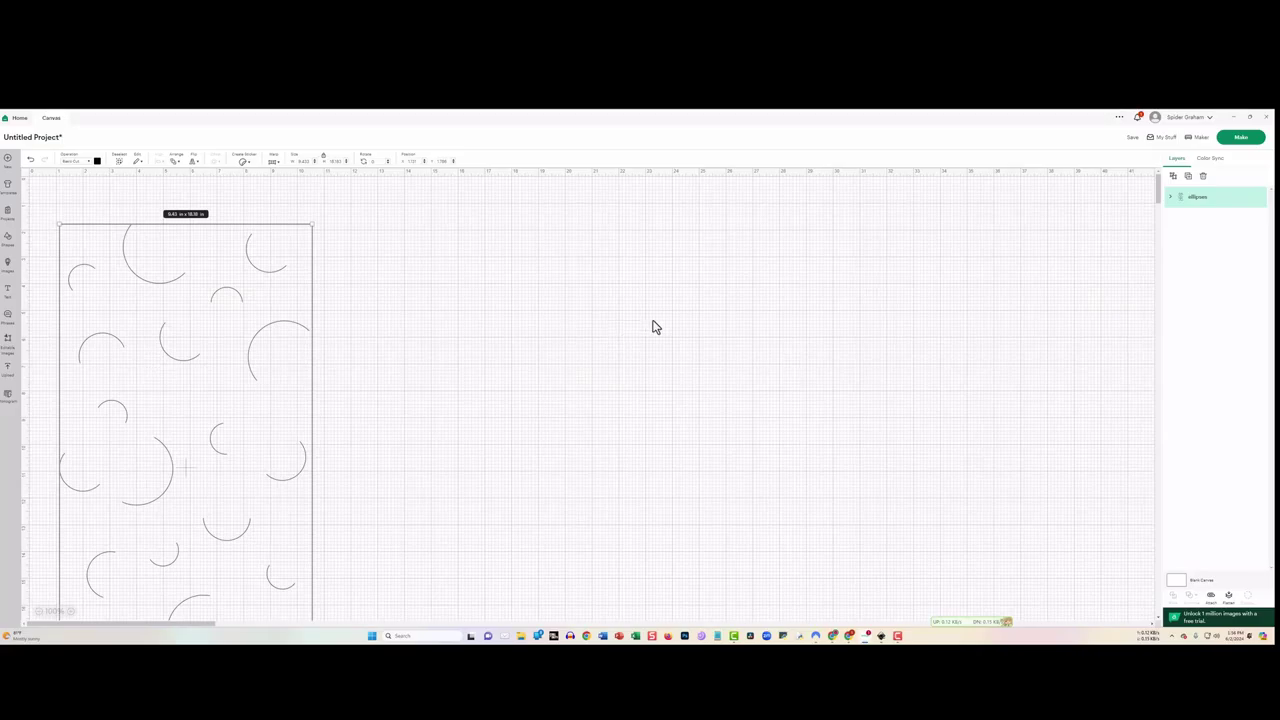
scroll(485, 260, down, 5)
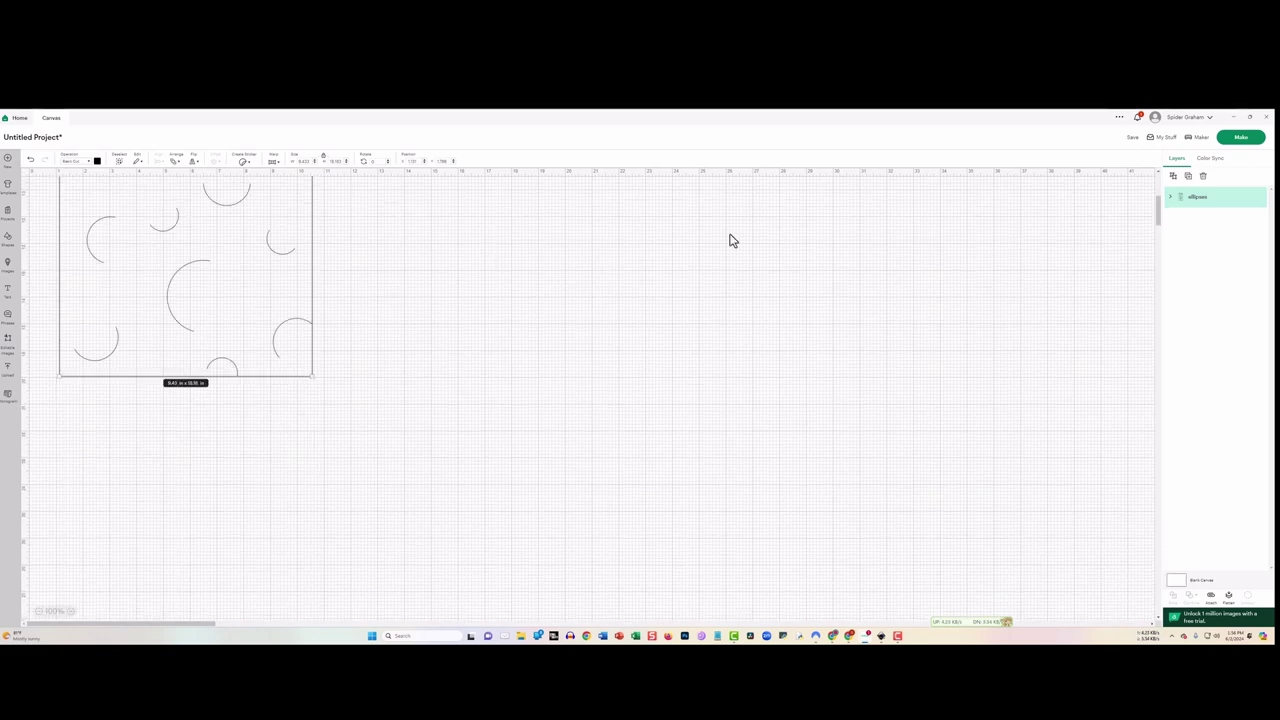
Step: Send the project to be made, saving it under the title ellipses
click(1240, 139)
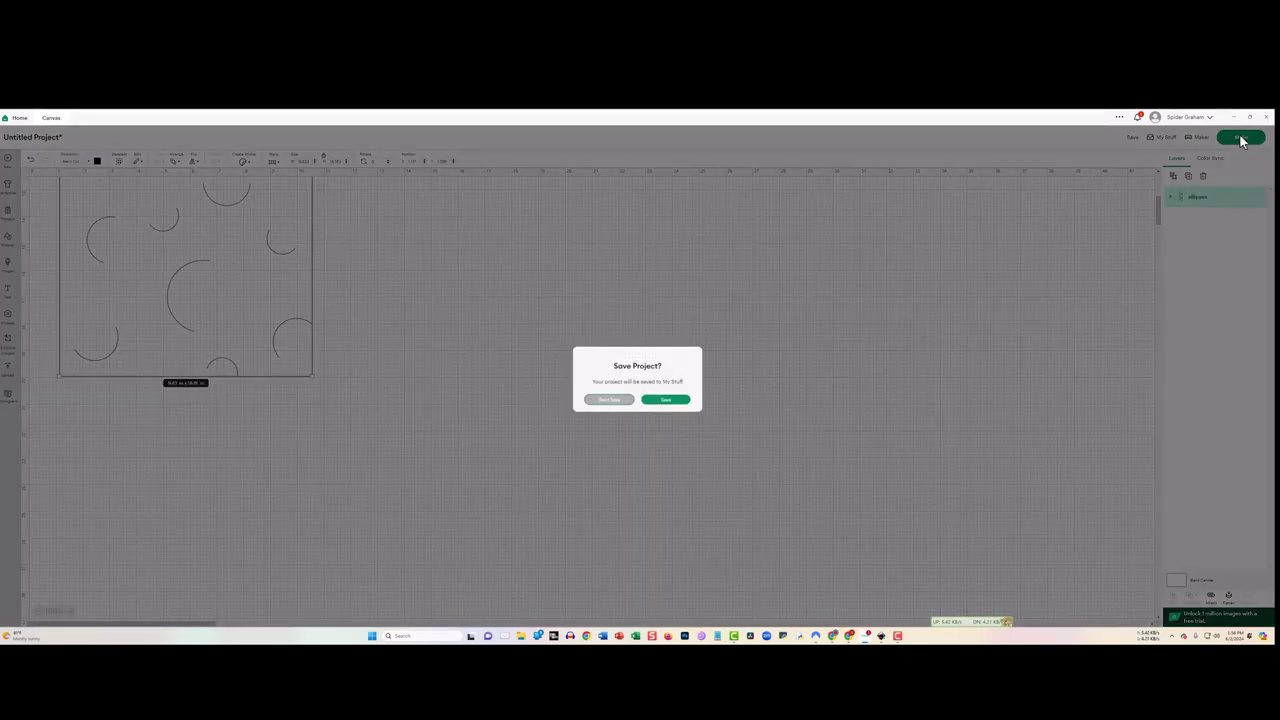
click(666, 400)
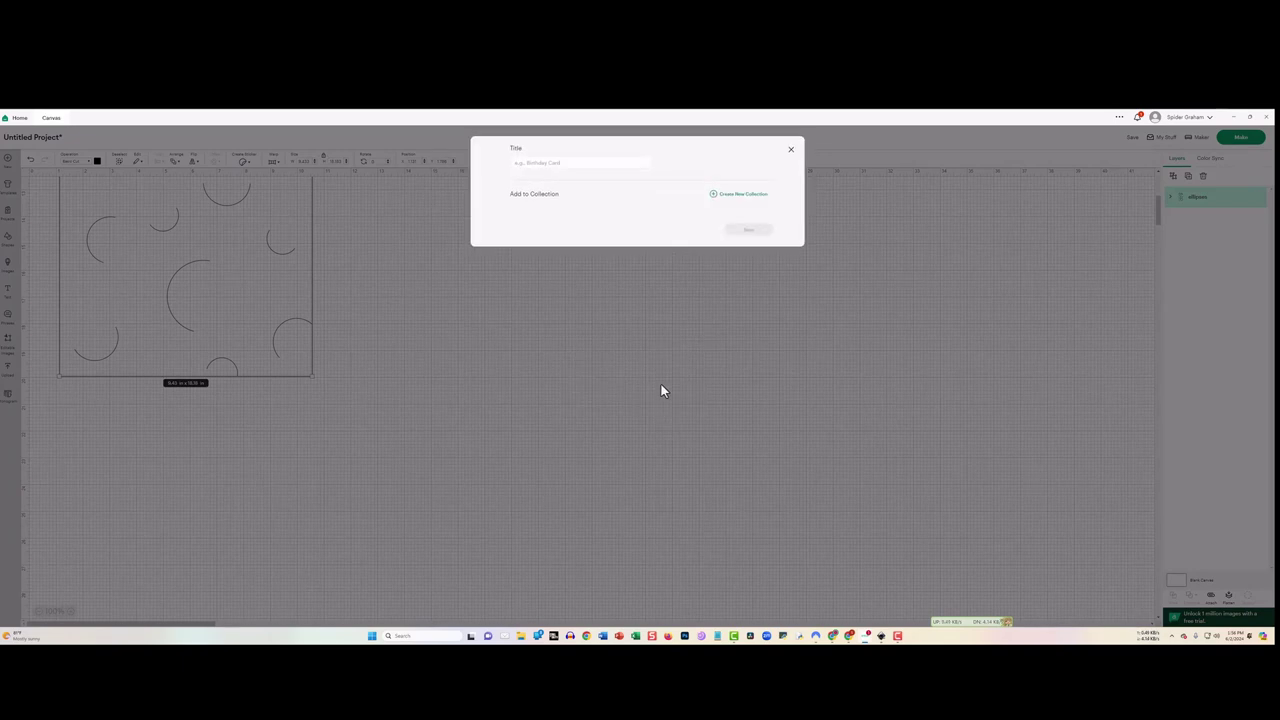
click(549, 163)
text(ellipses)
click(758, 231)
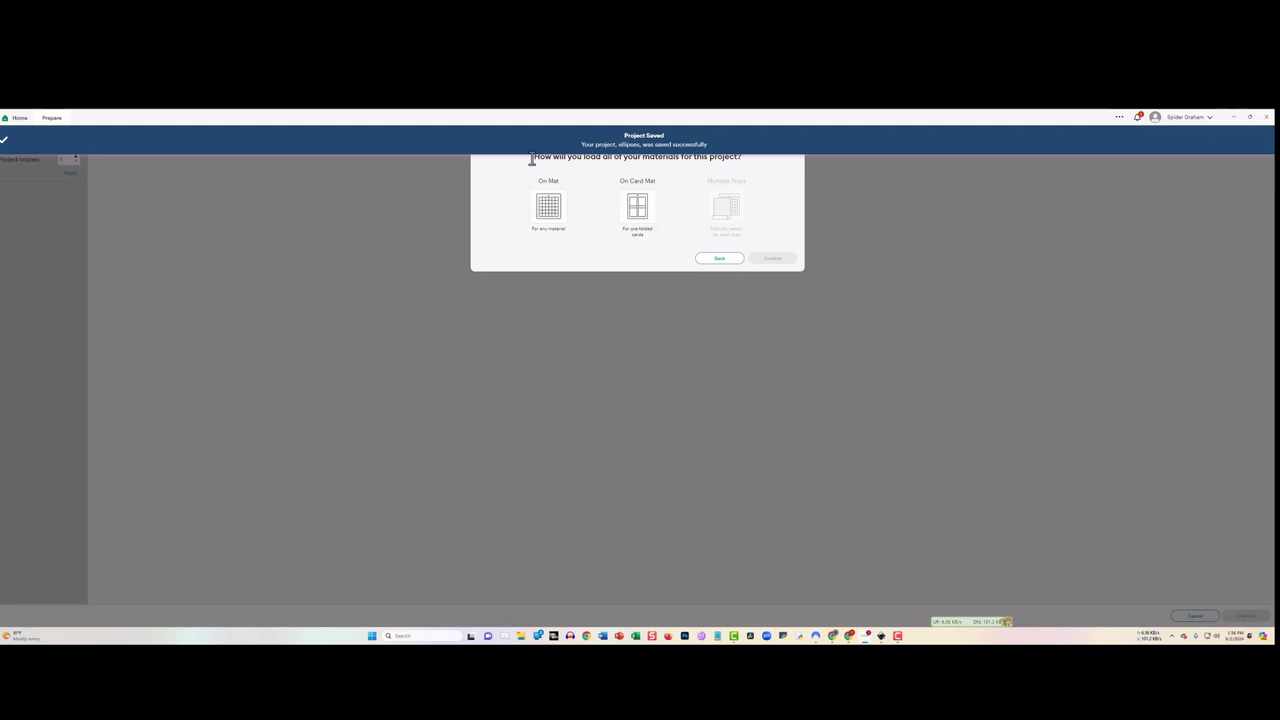
Step: Preview the cut layout for loading on a 12 in x 24 in mat and return to the canvas
click(545, 205)
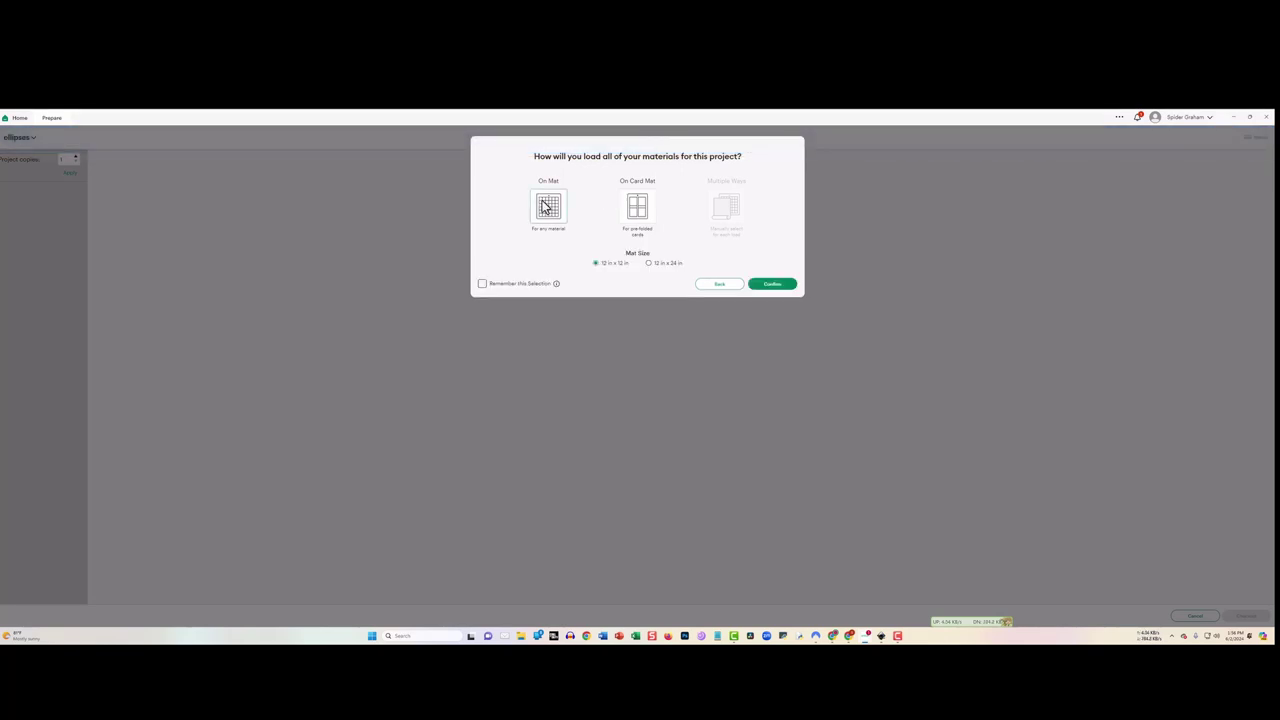
click(649, 264)
click(774, 286)
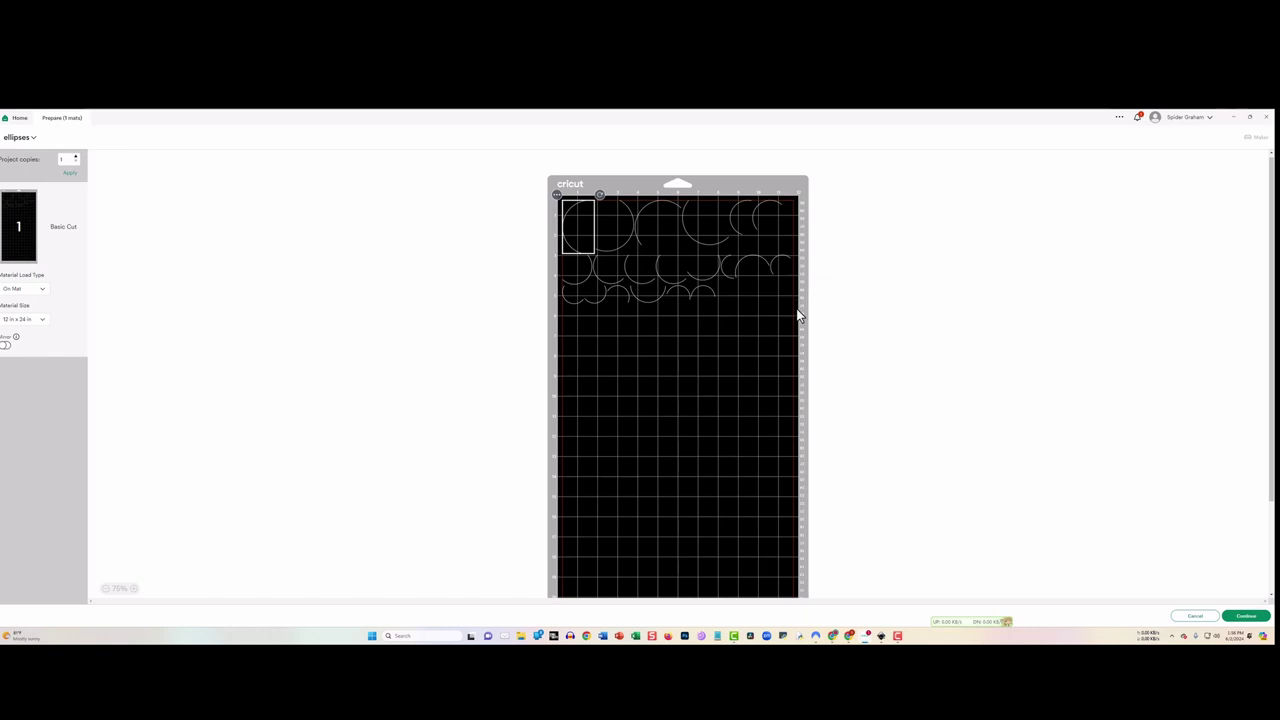
click(1193, 616)
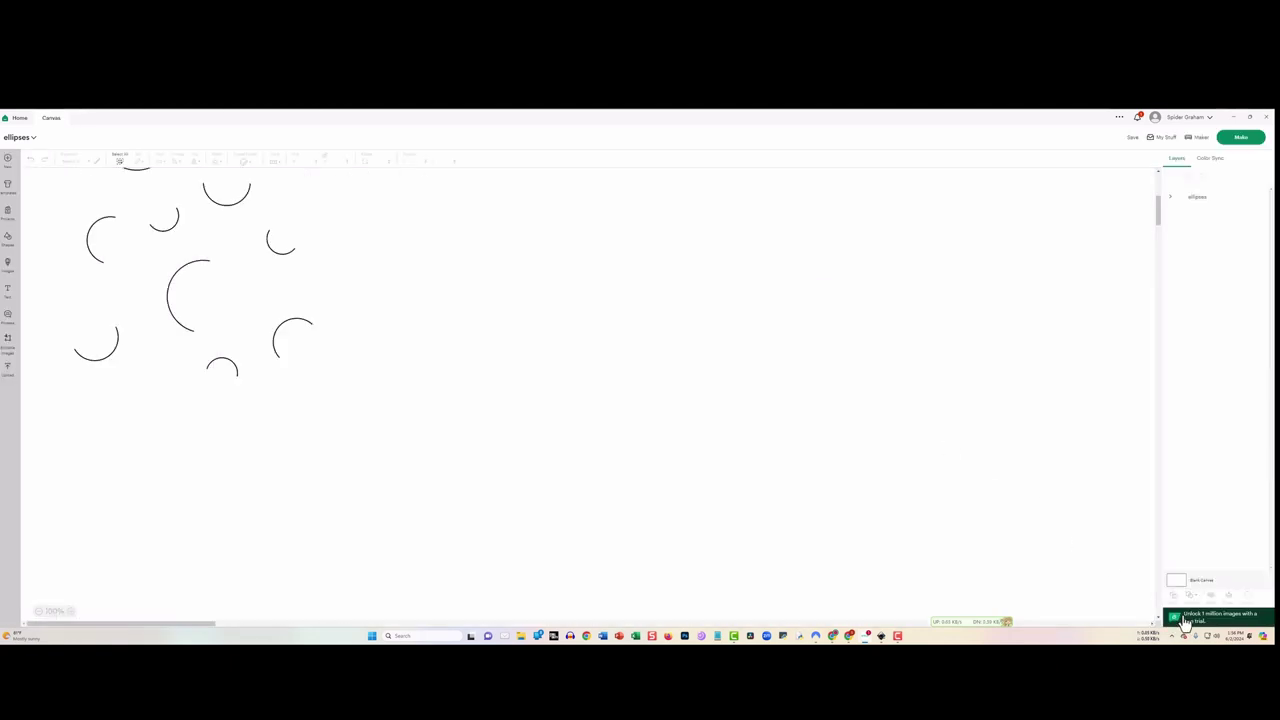
Step: Select the whole arc pattern on the canvas
click(204, 309)
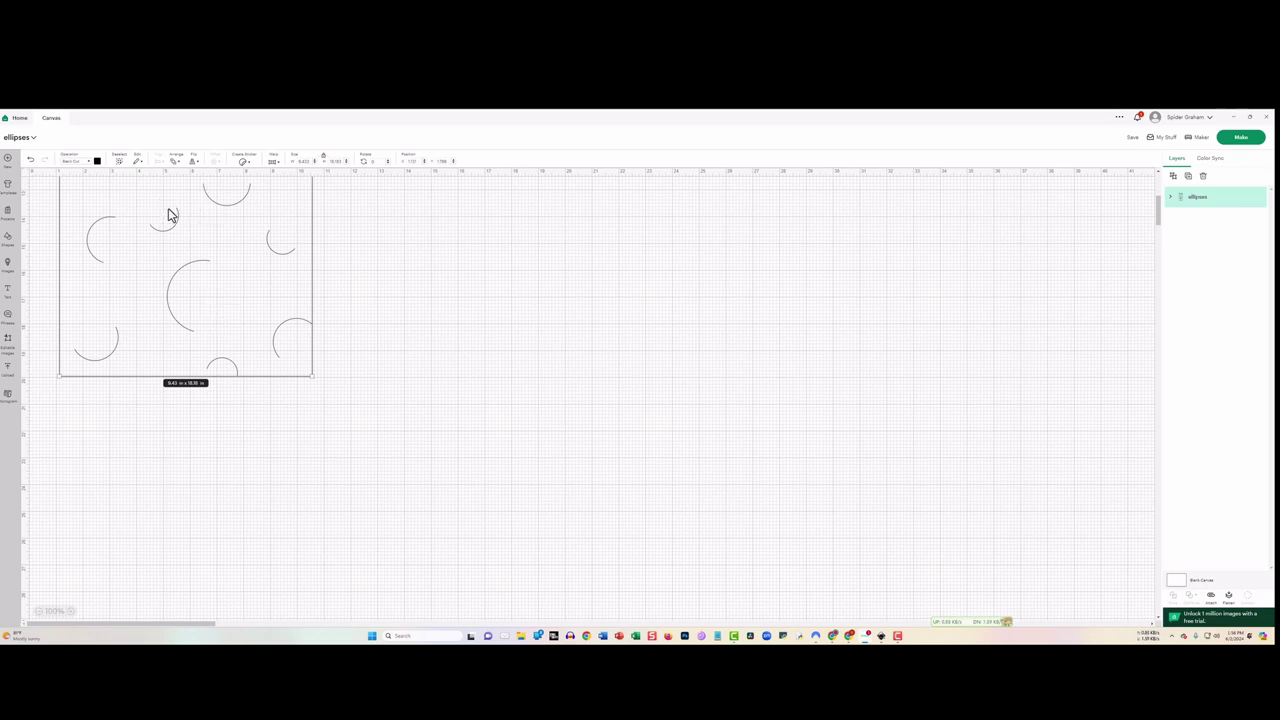